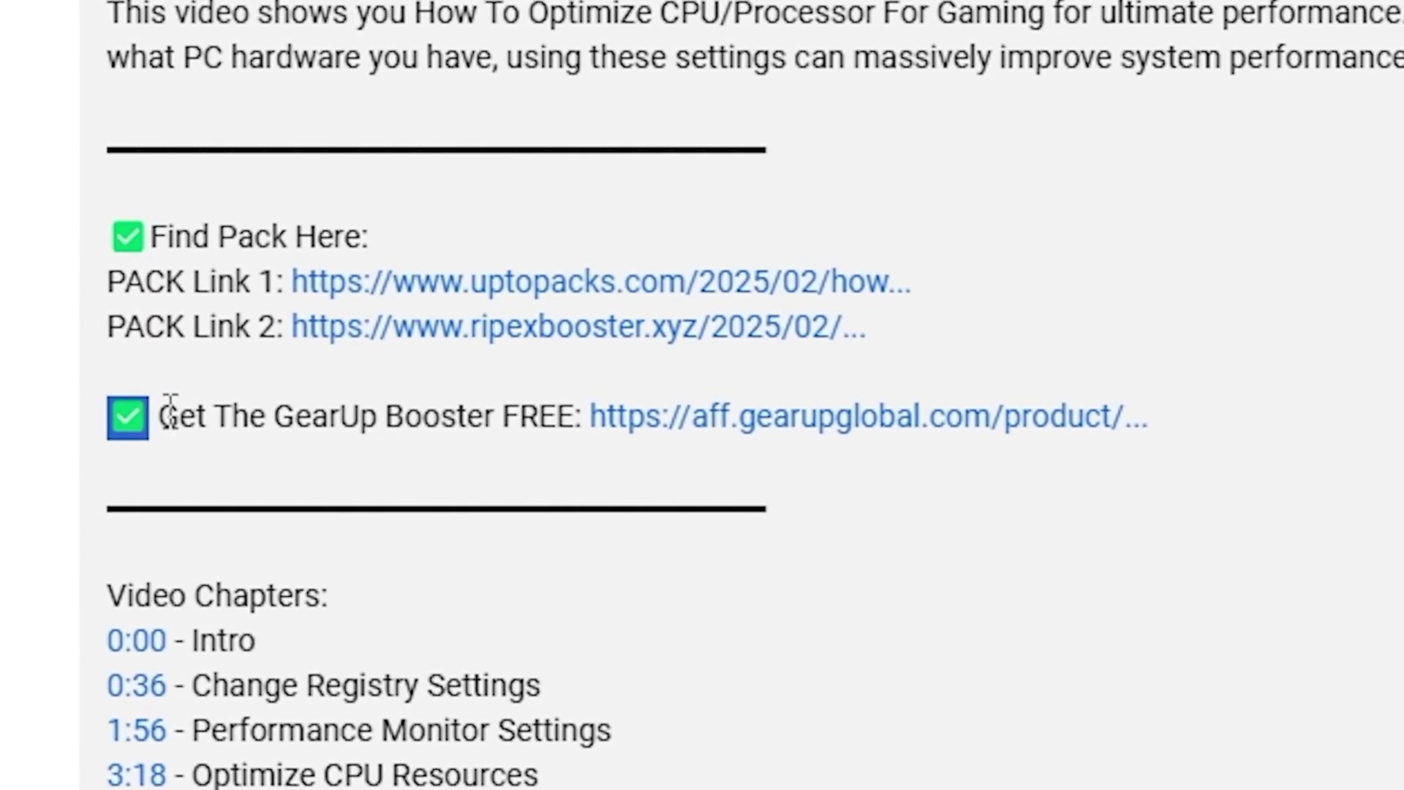
Launch Performance Monitor by searching 'pe' in Windows search.
drag(157, 420, 1141, 437)
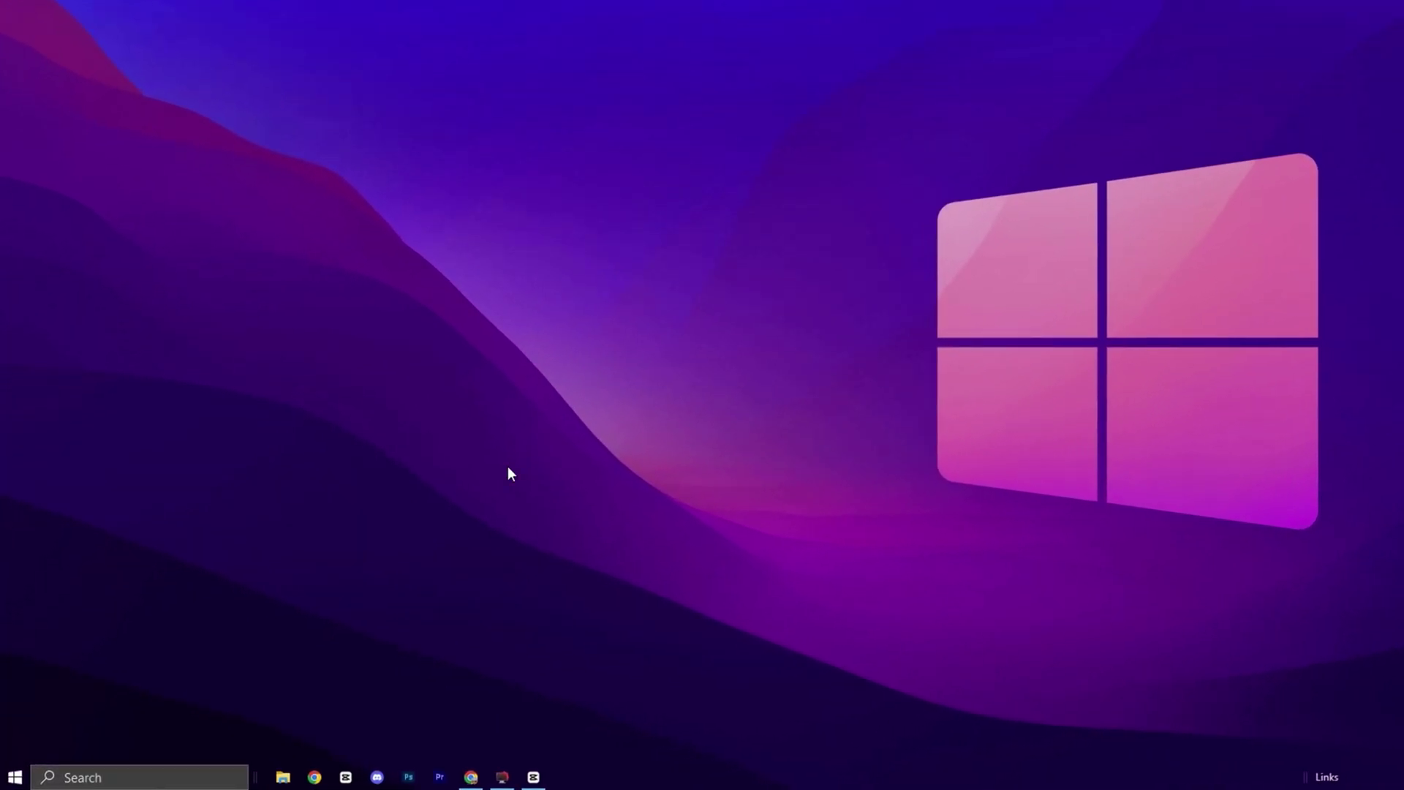
key(super)
text(perf)
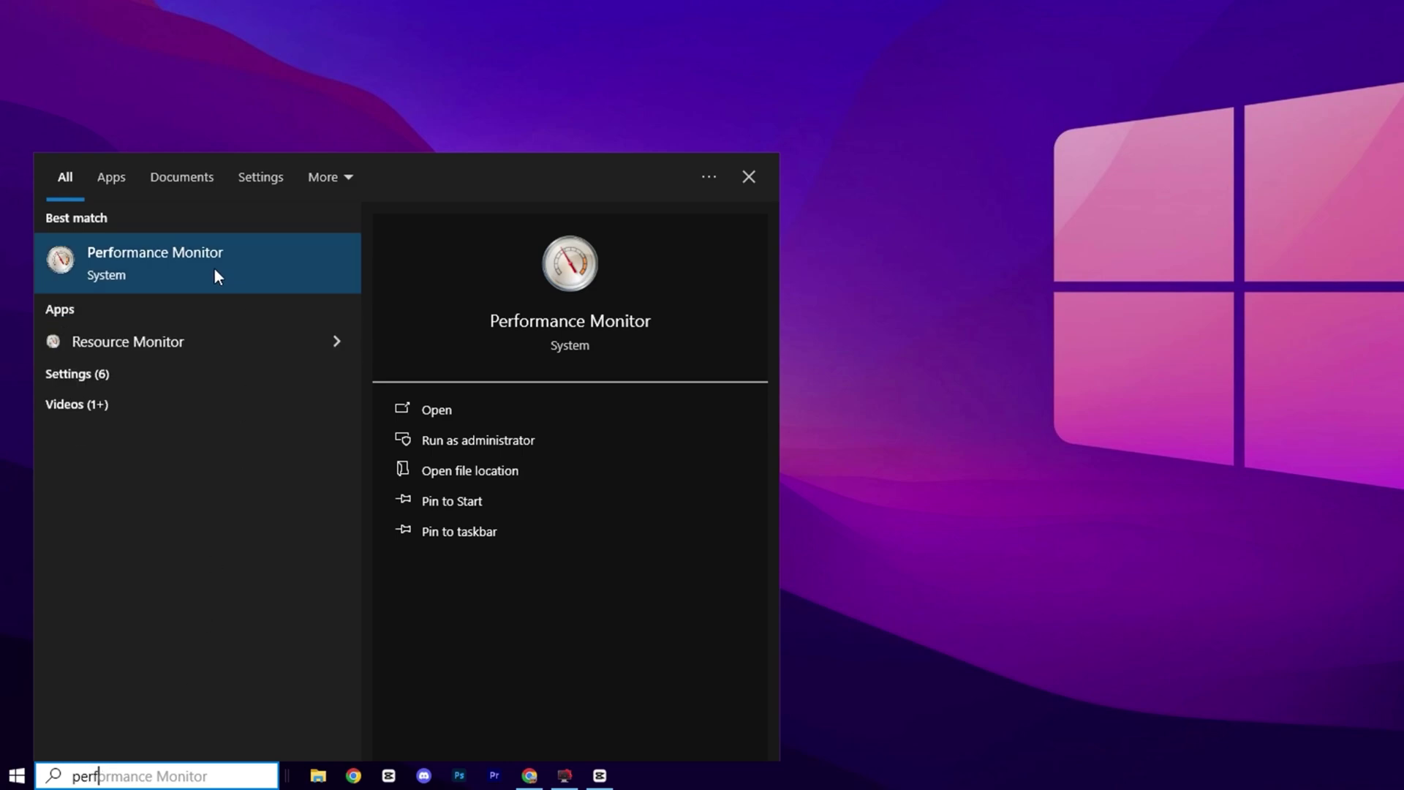
click(213, 266)
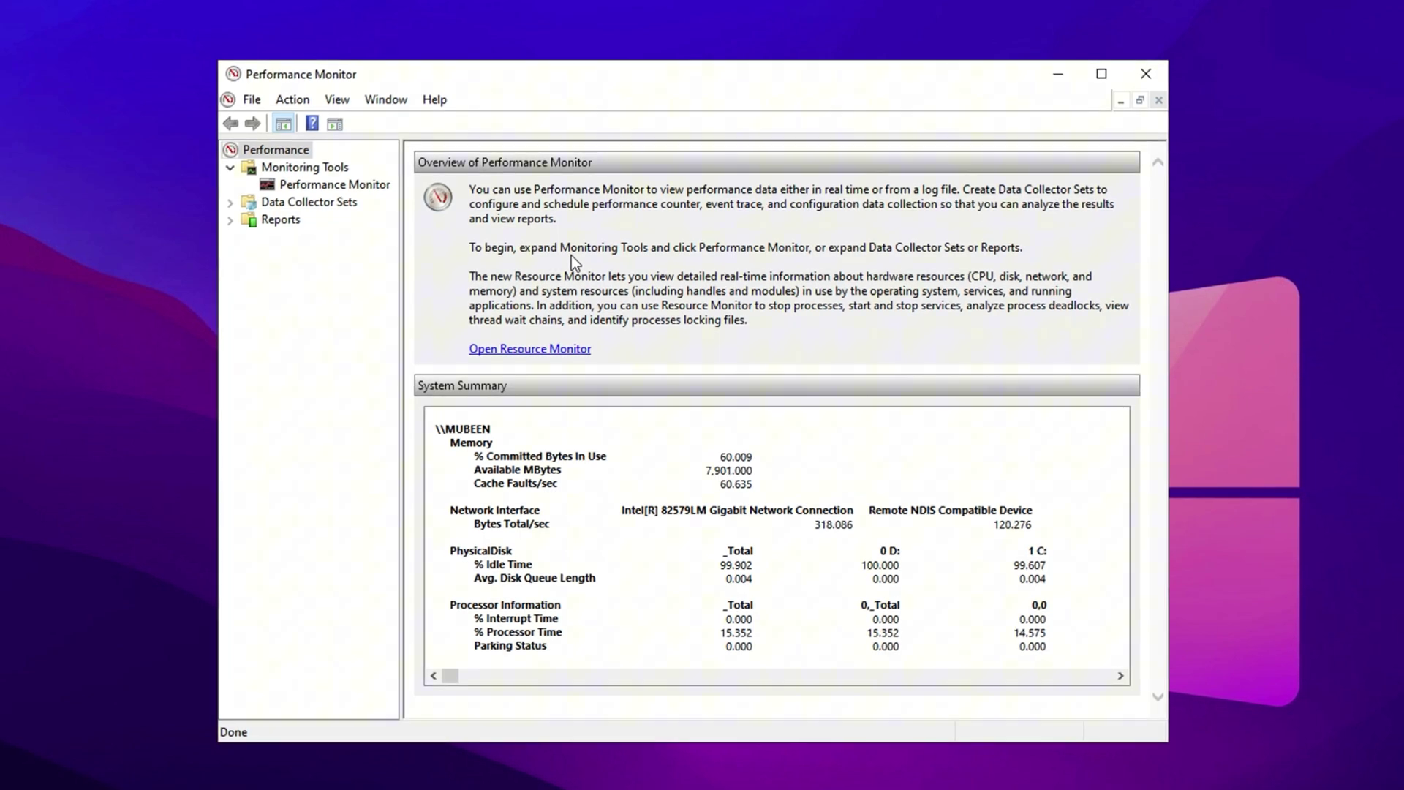
Expand Data Collector Sets and create a new data collector set under User Defined.
click(322, 204)
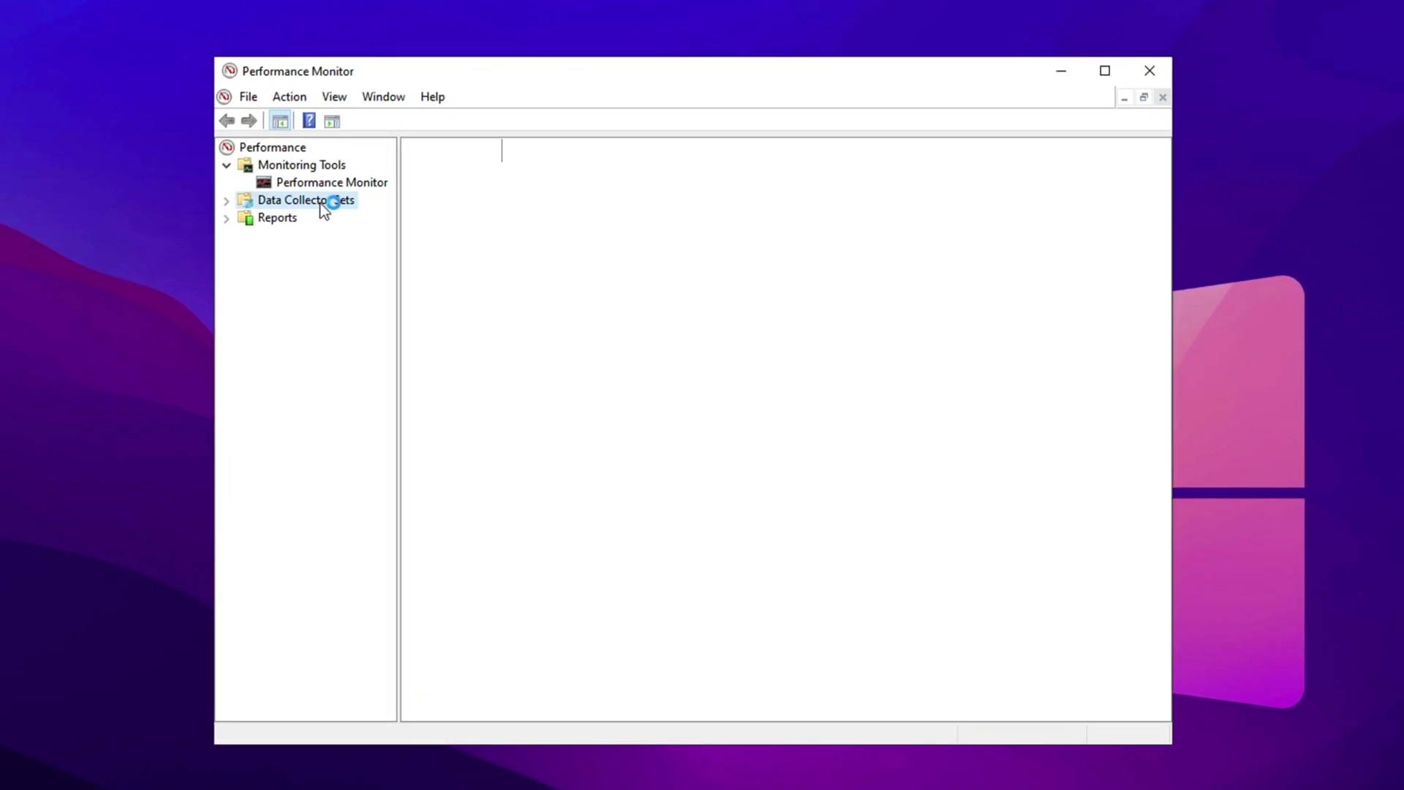
double_click(319, 204)
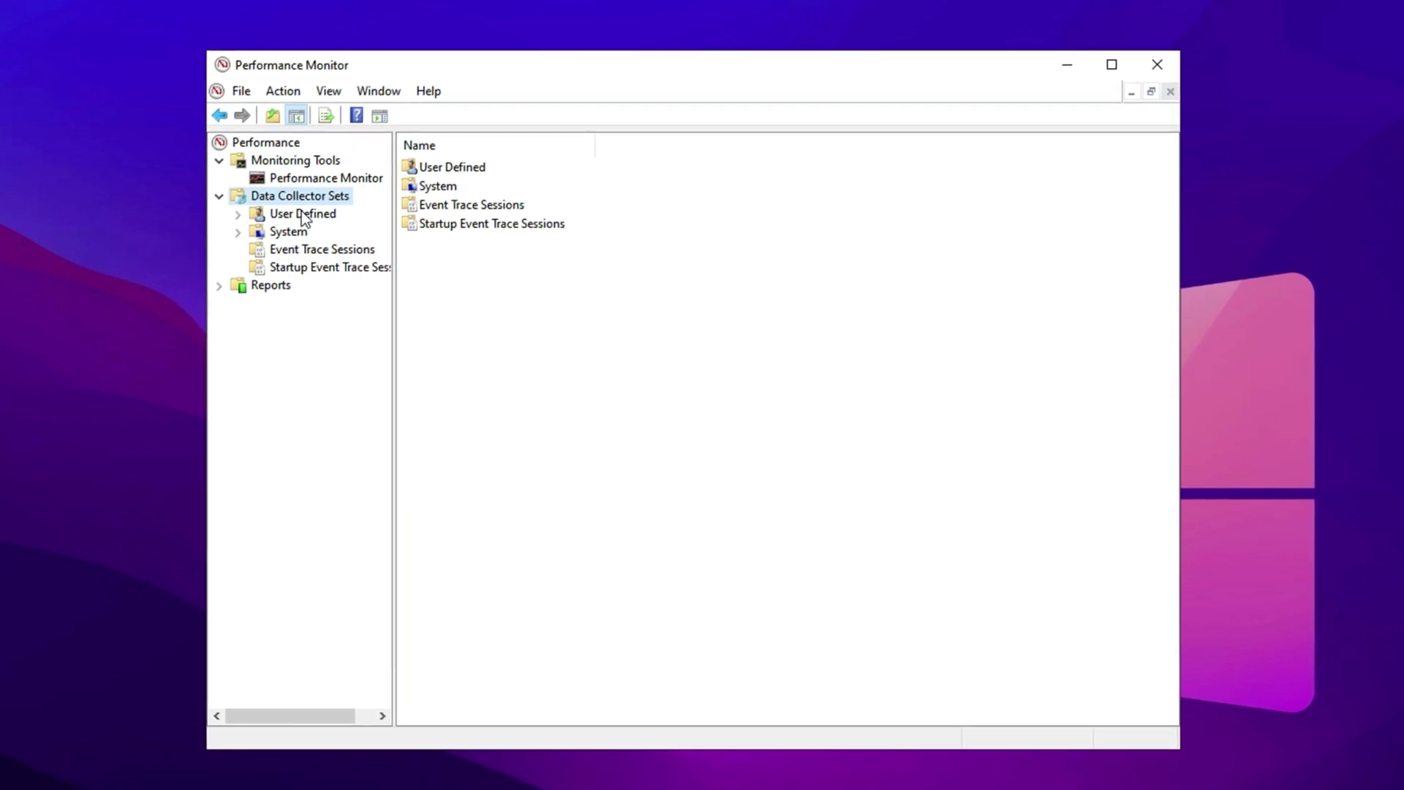
click(301, 215)
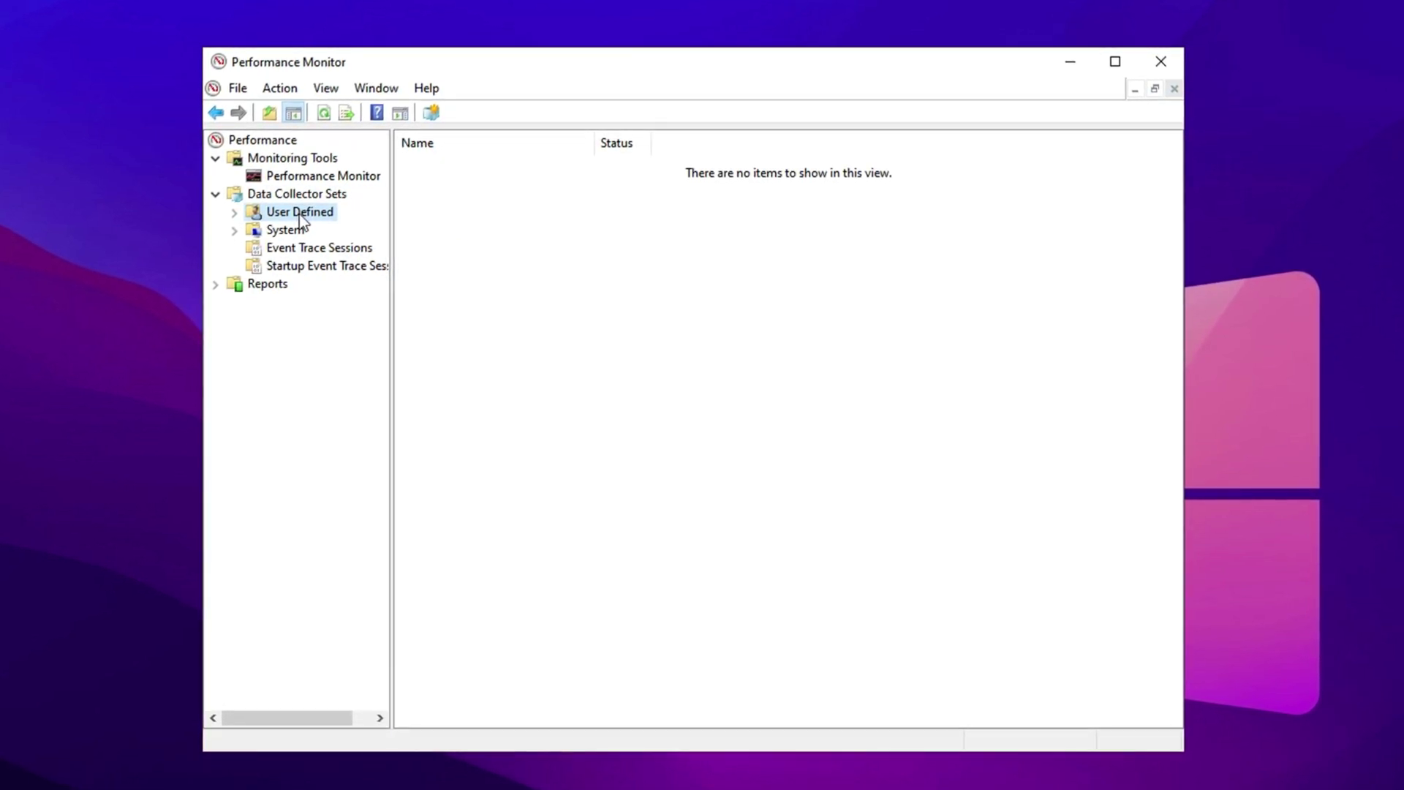
right_click(300, 214)
mouse_move(373, 227)
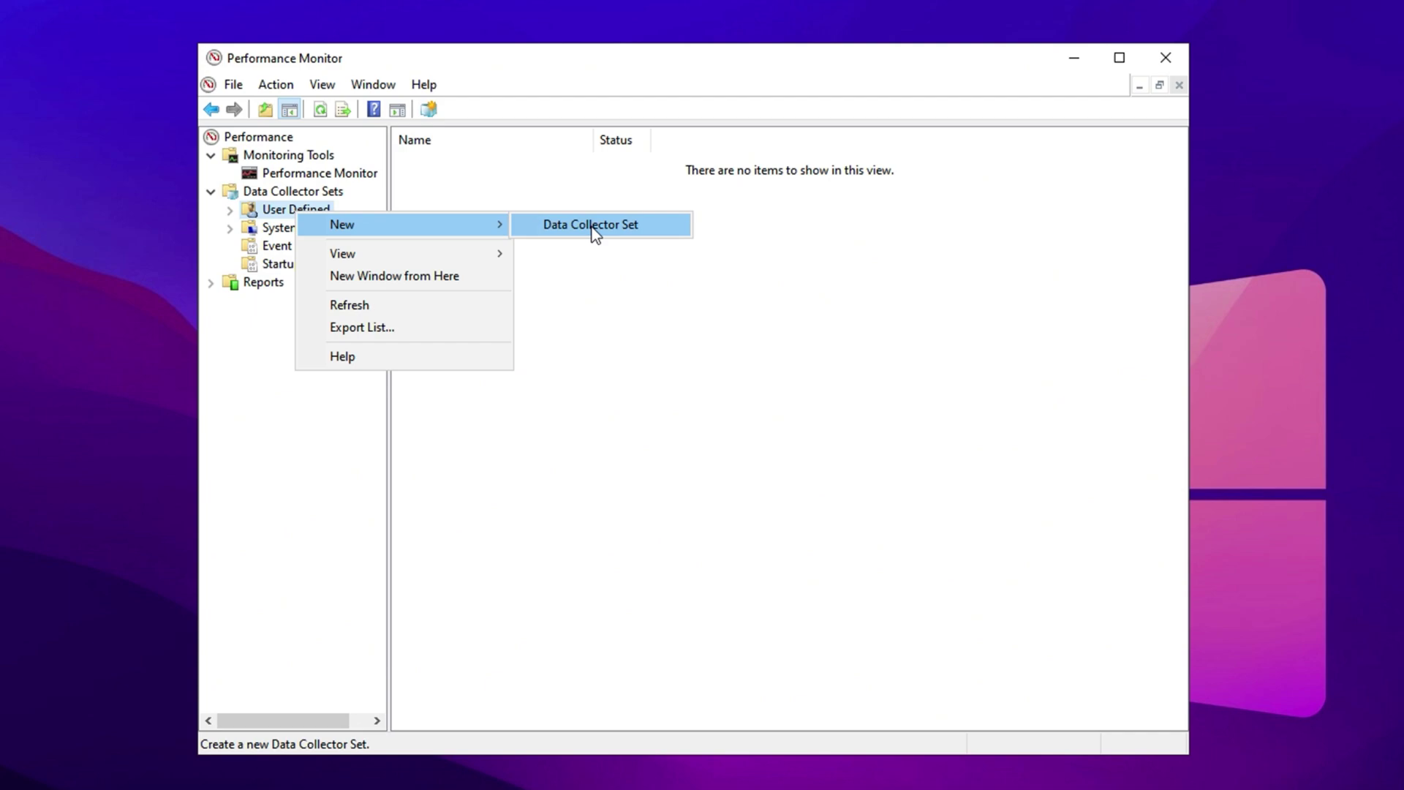
click(593, 227)
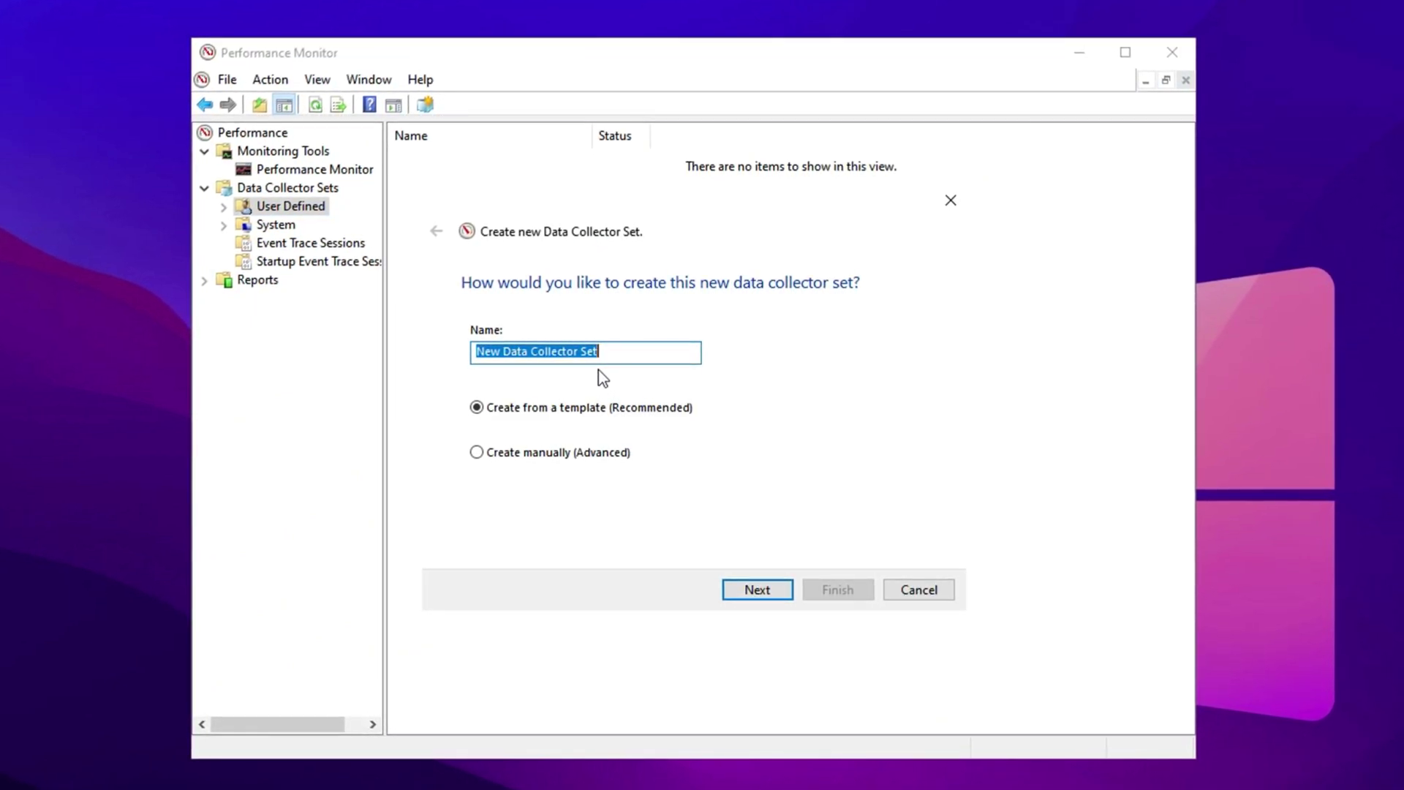
Name the set 'cpu boost', choose manual setup, and enable performance counter logging.
text(cpu boo)
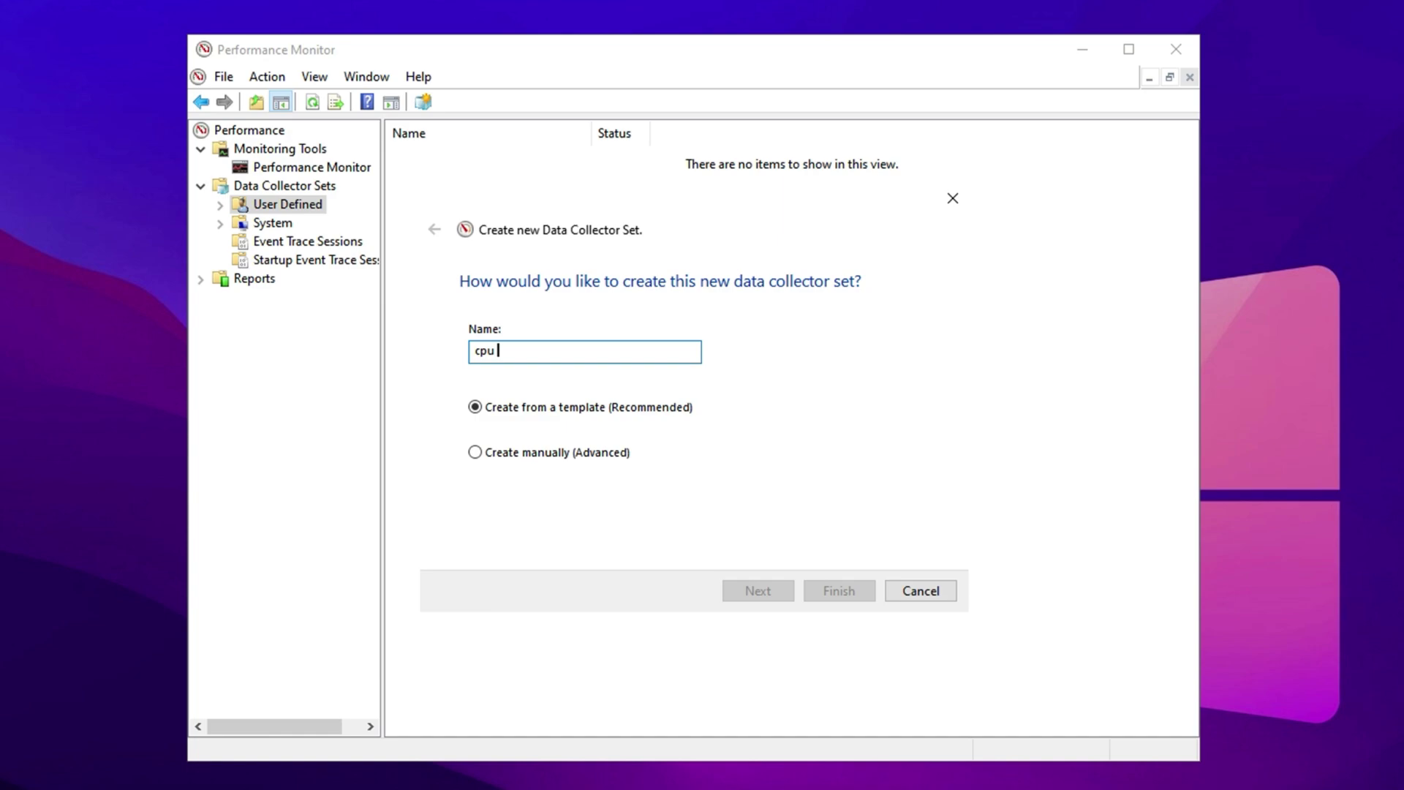
text(str)
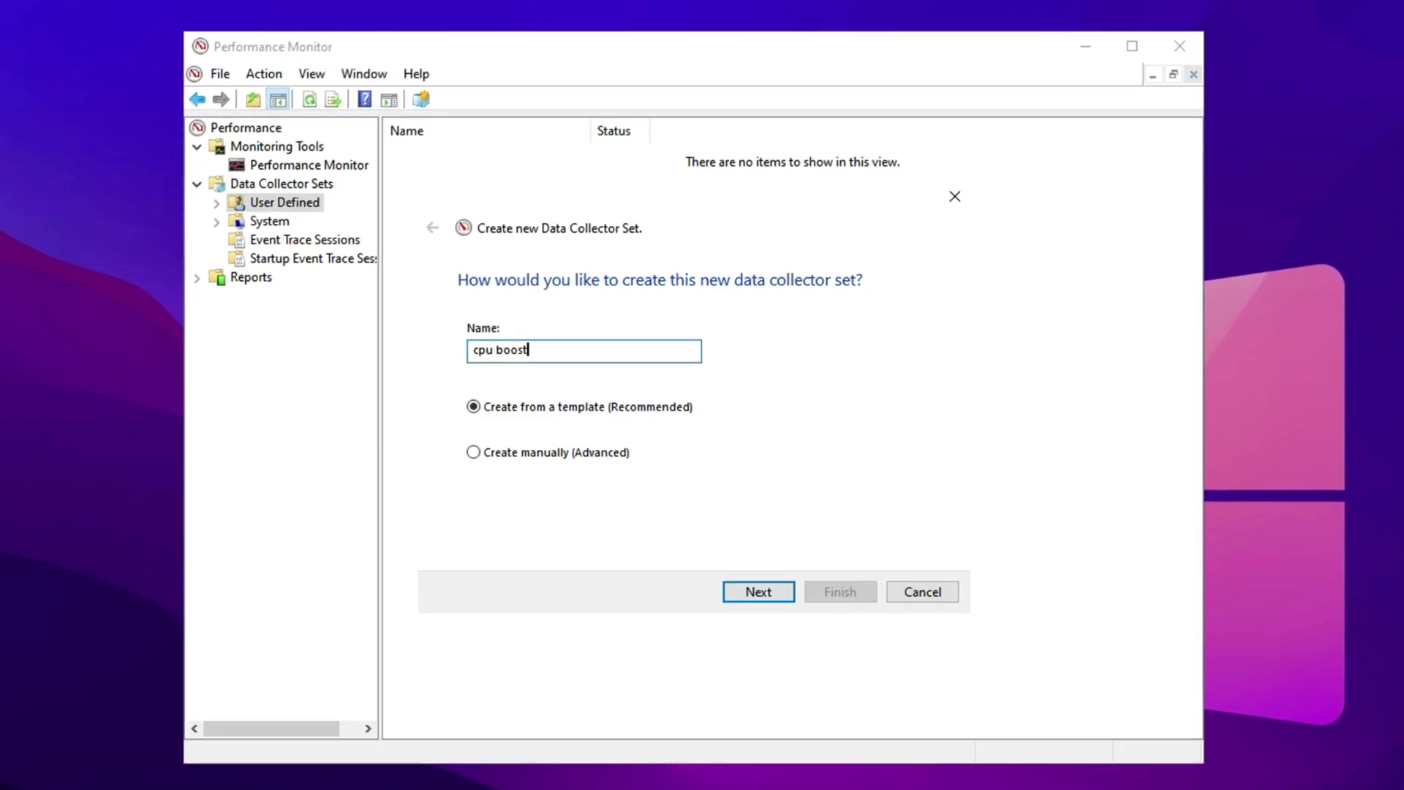
click(510, 453)
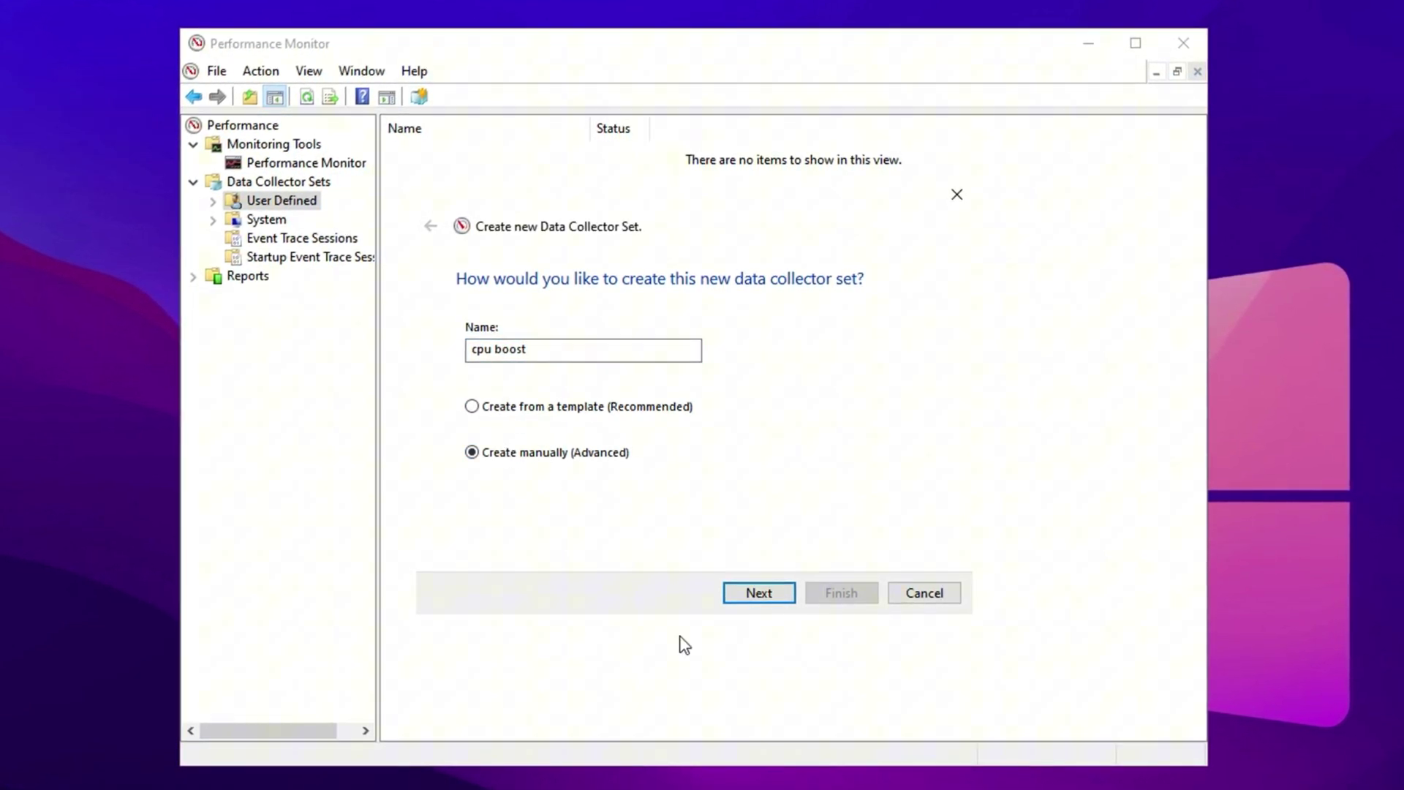
click(746, 601)
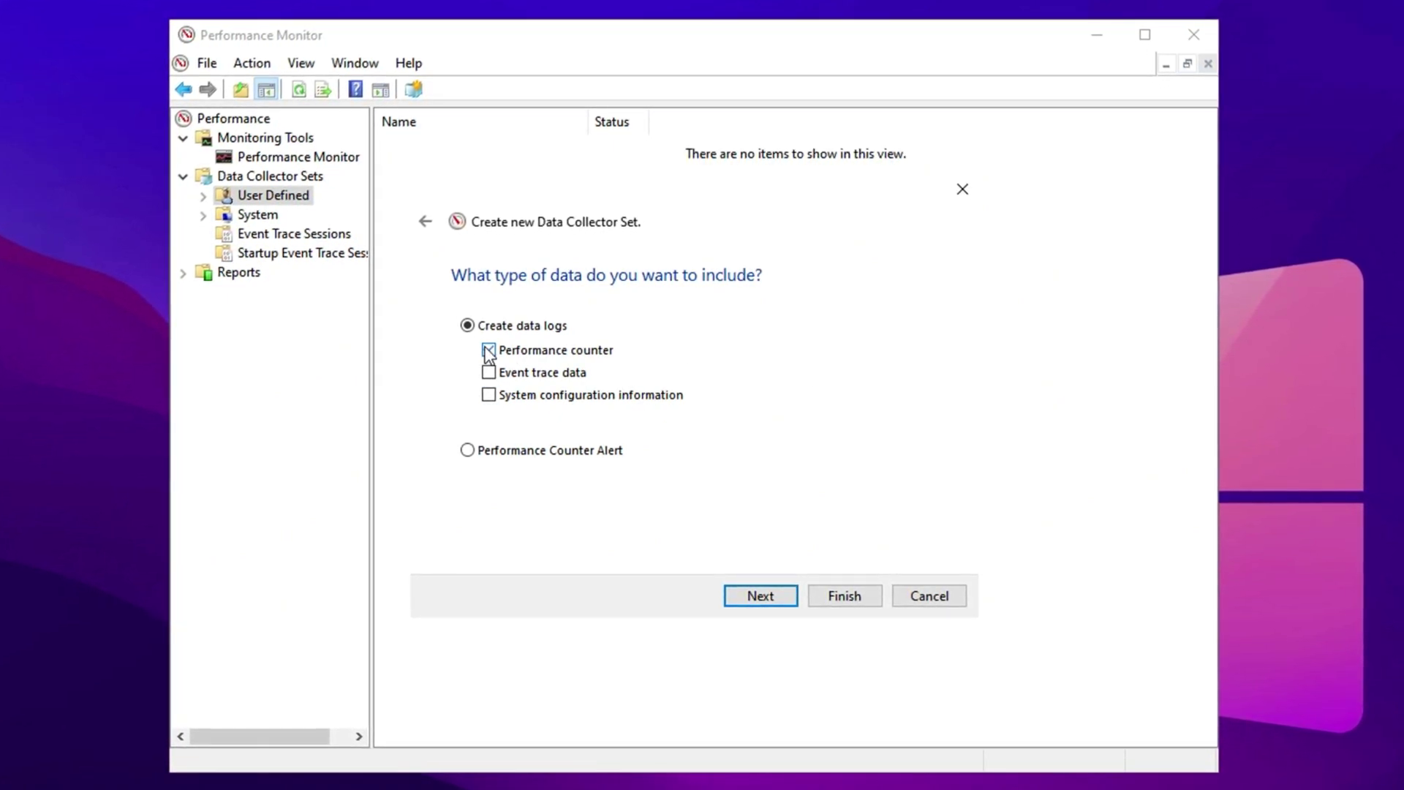
click(488, 351)
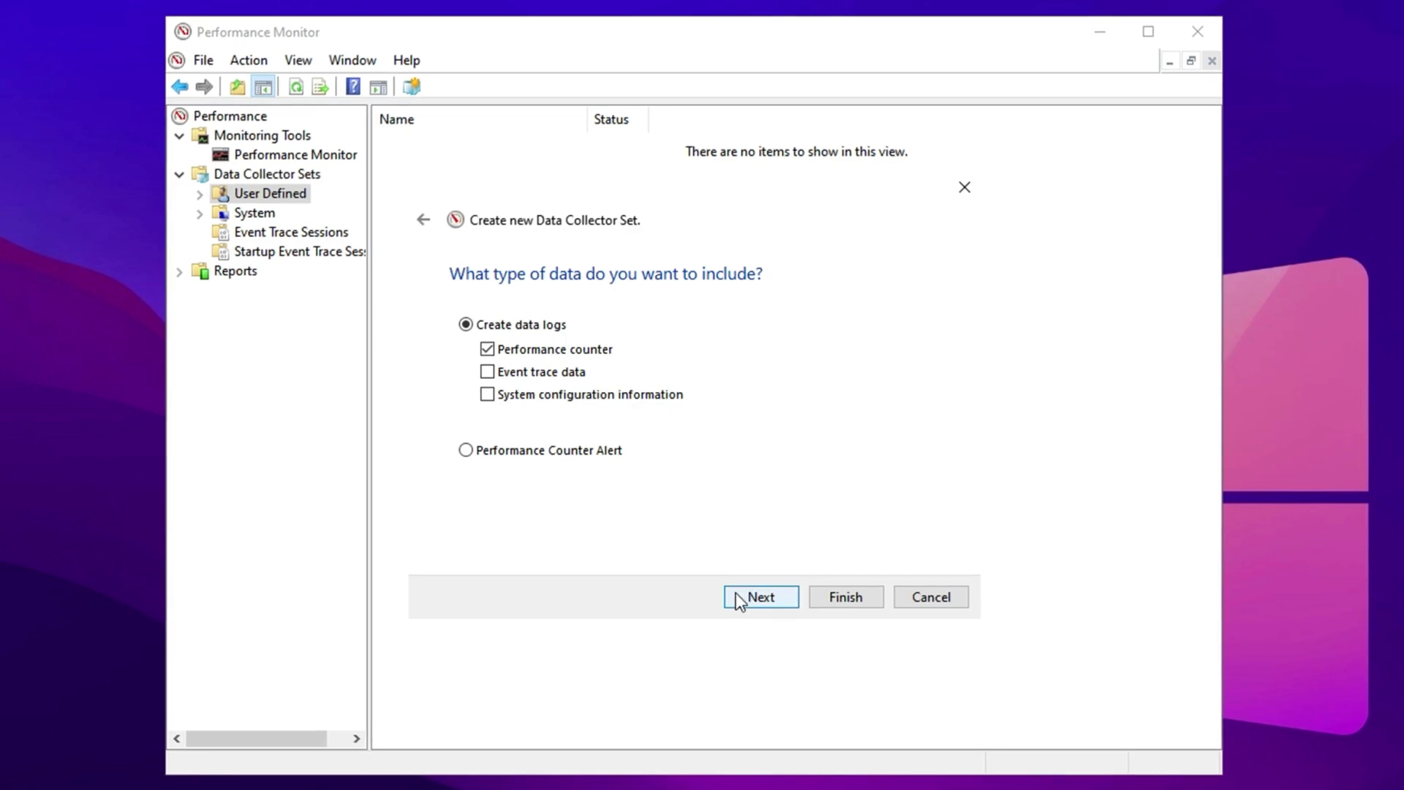
click(737, 596)
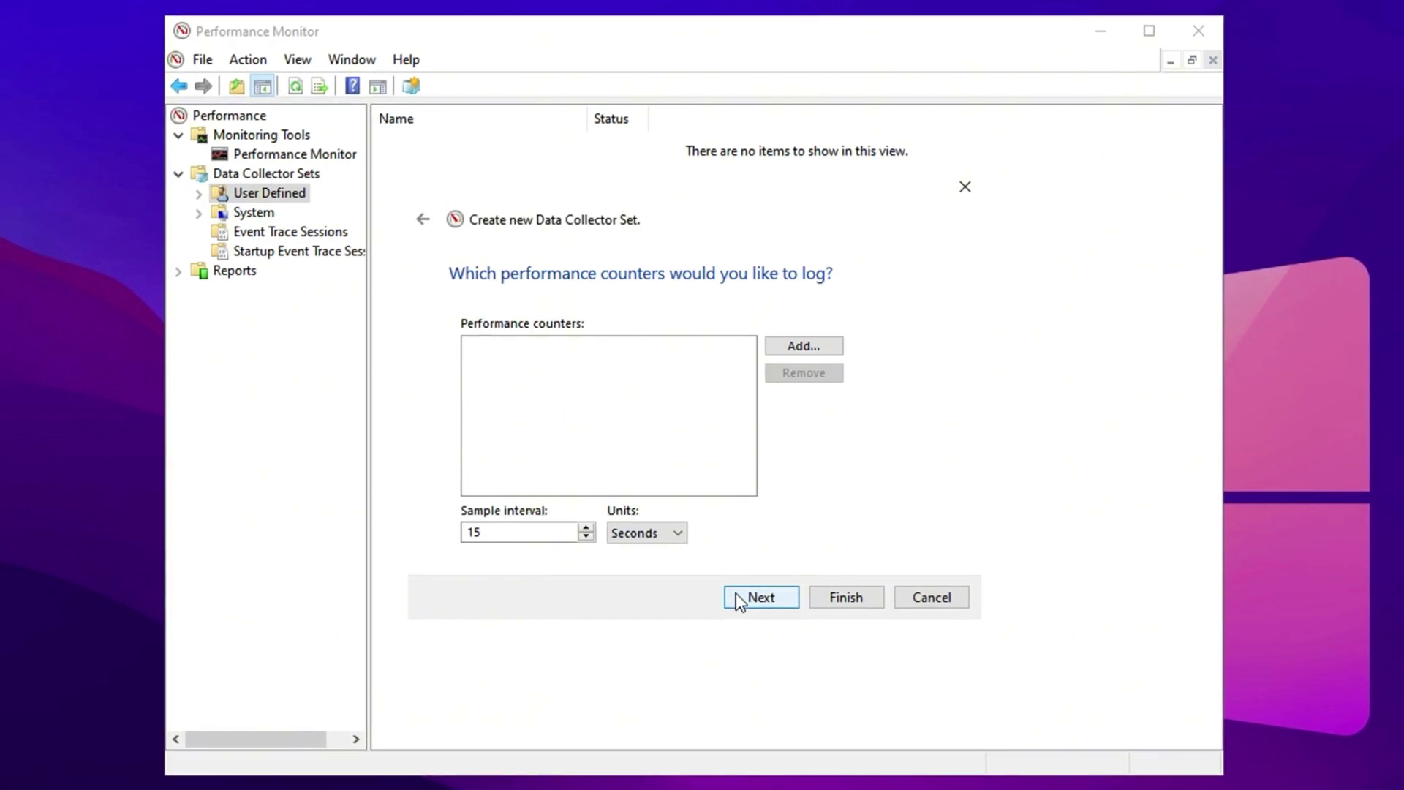
Add the Processor instance 7 counter and finish the cpu boost wizard.
click(796, 353)
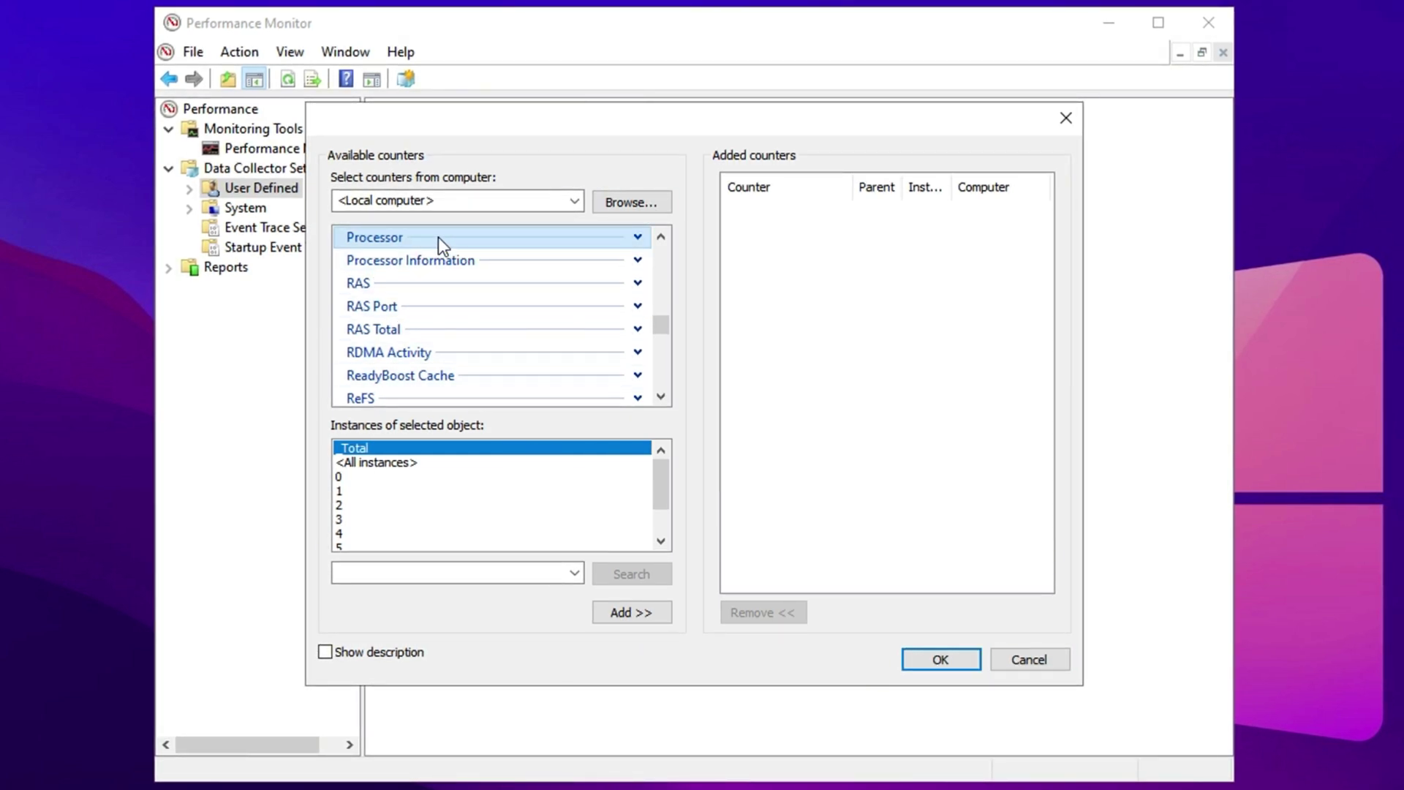
scroll(438, 497, down, 1)
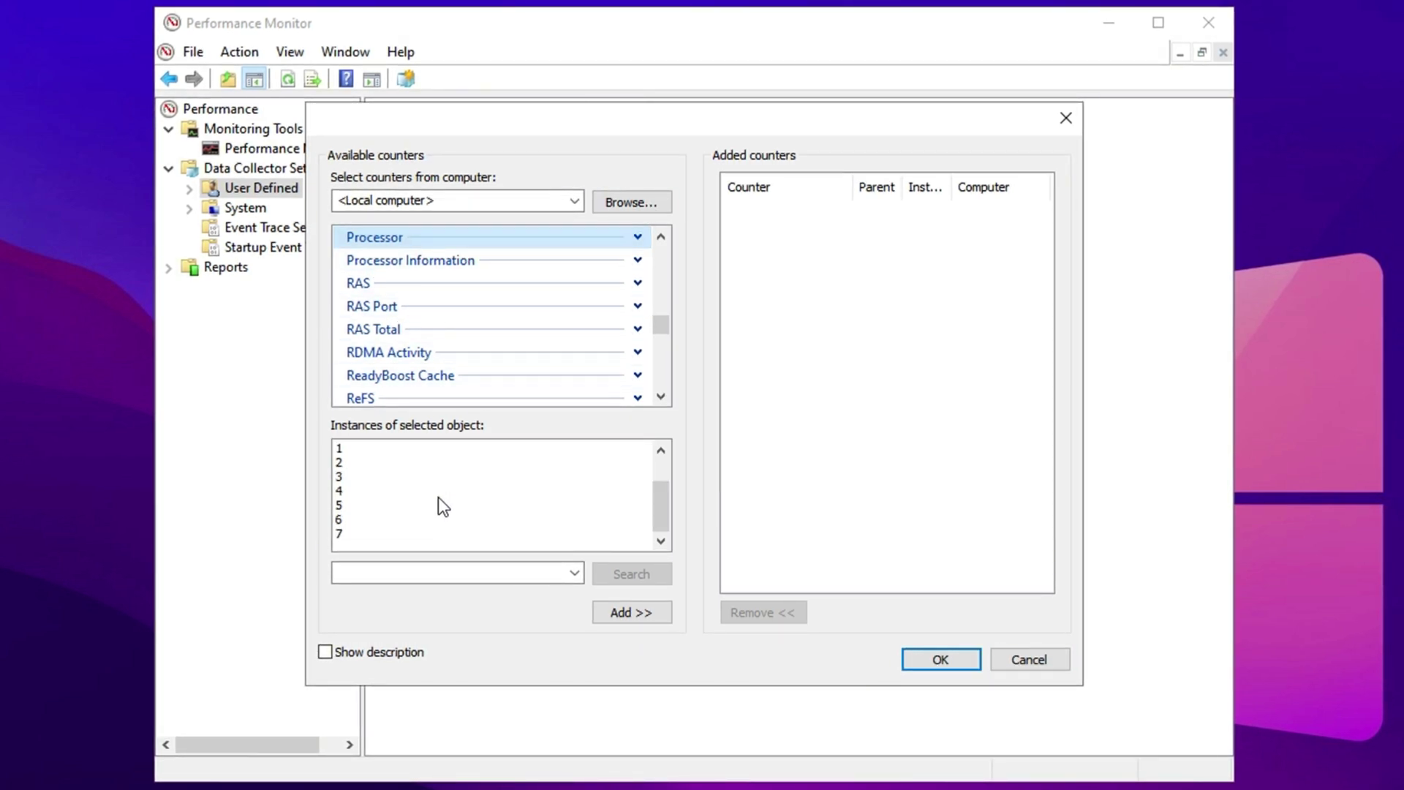
click(345, 533)
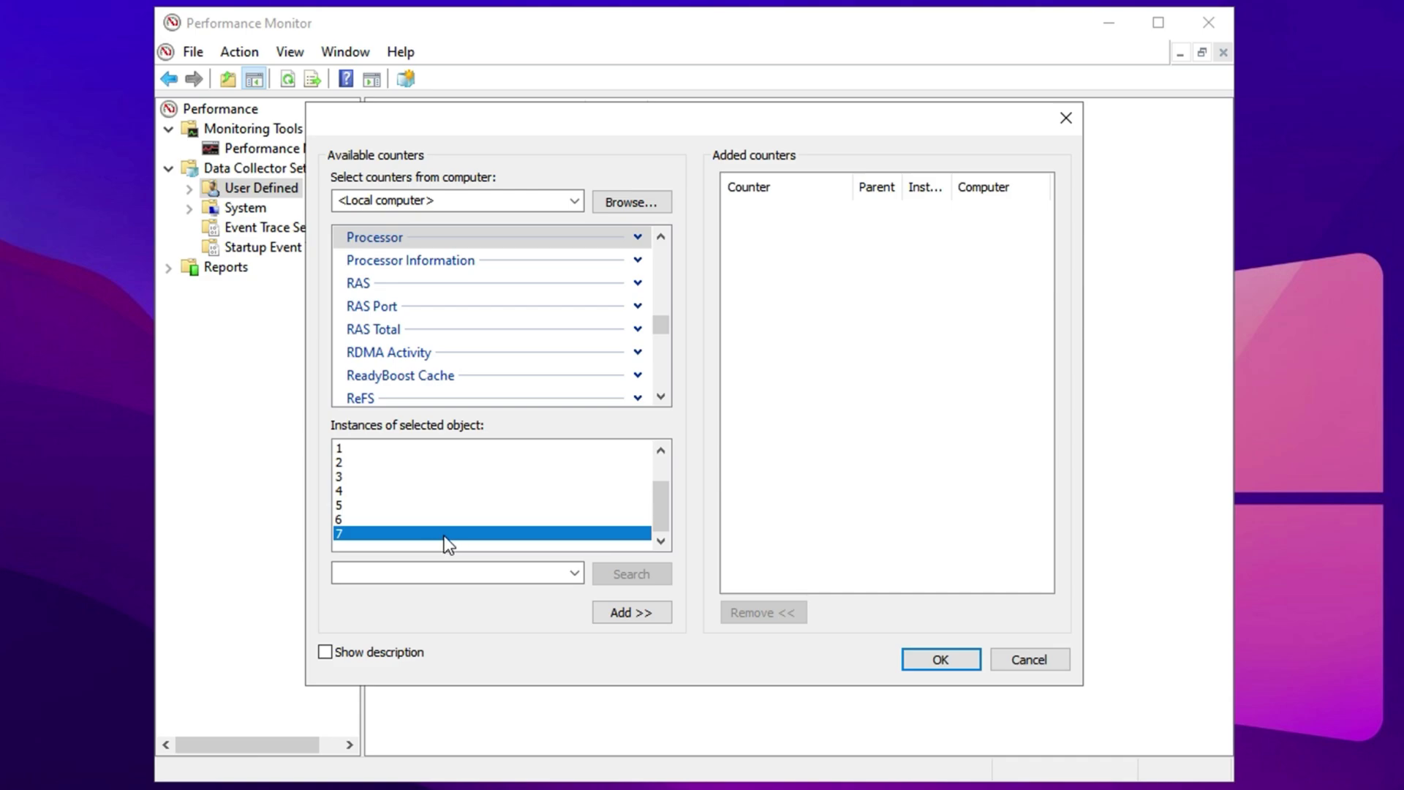
click(911, 667)
click(923, 599)
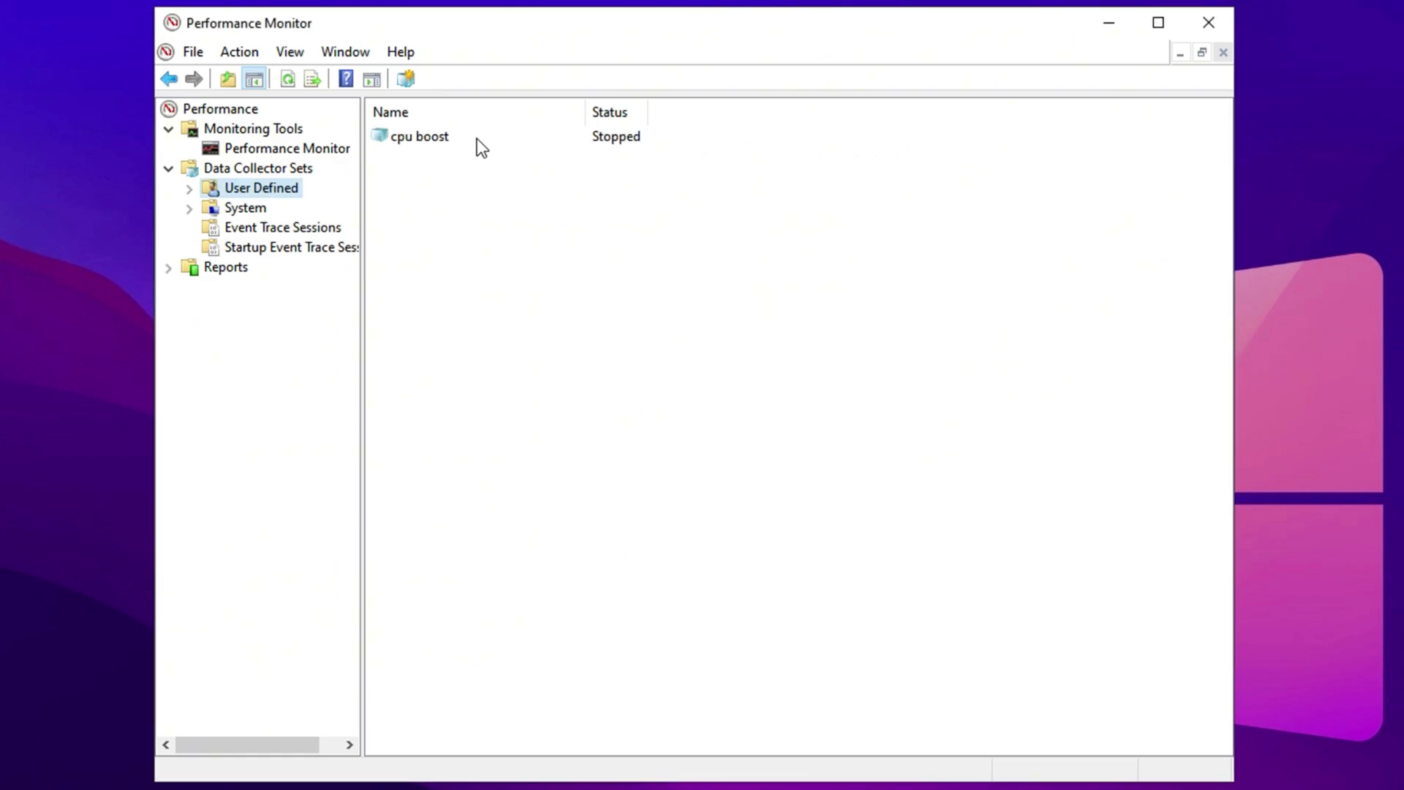
Start the cpu boost collector set and open it to view its collectors.
click(512, 140)
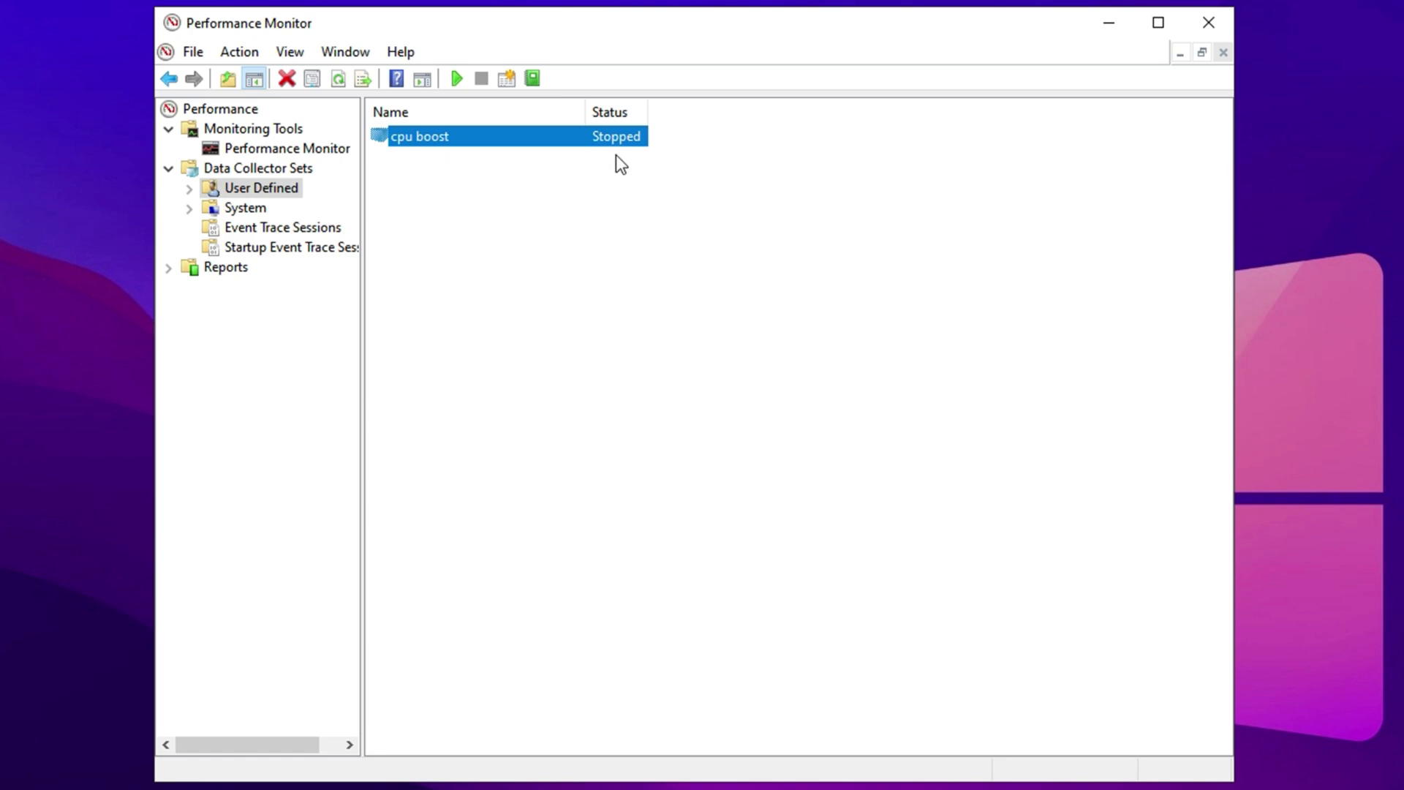
right_click(464, 143)
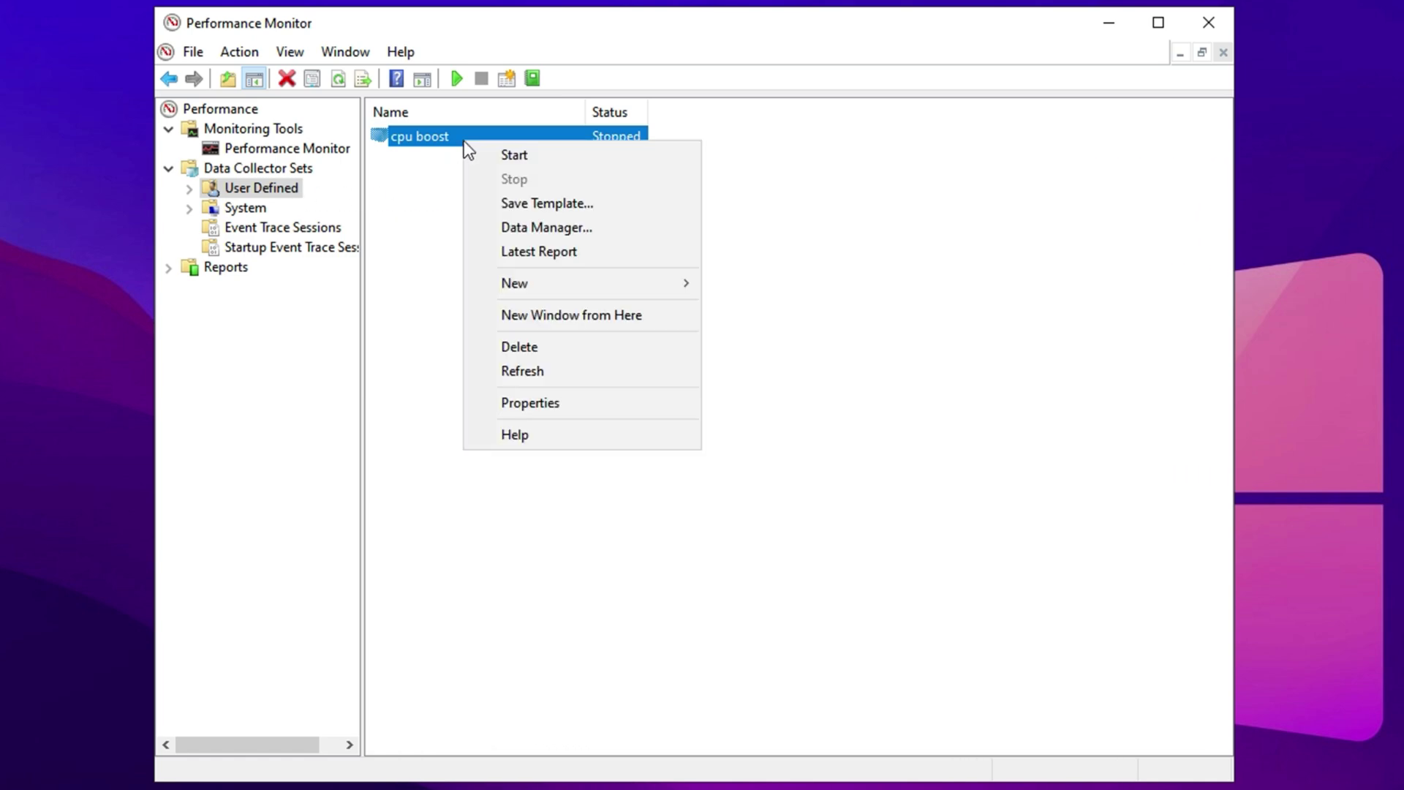
click(513, 155)
key(Return)
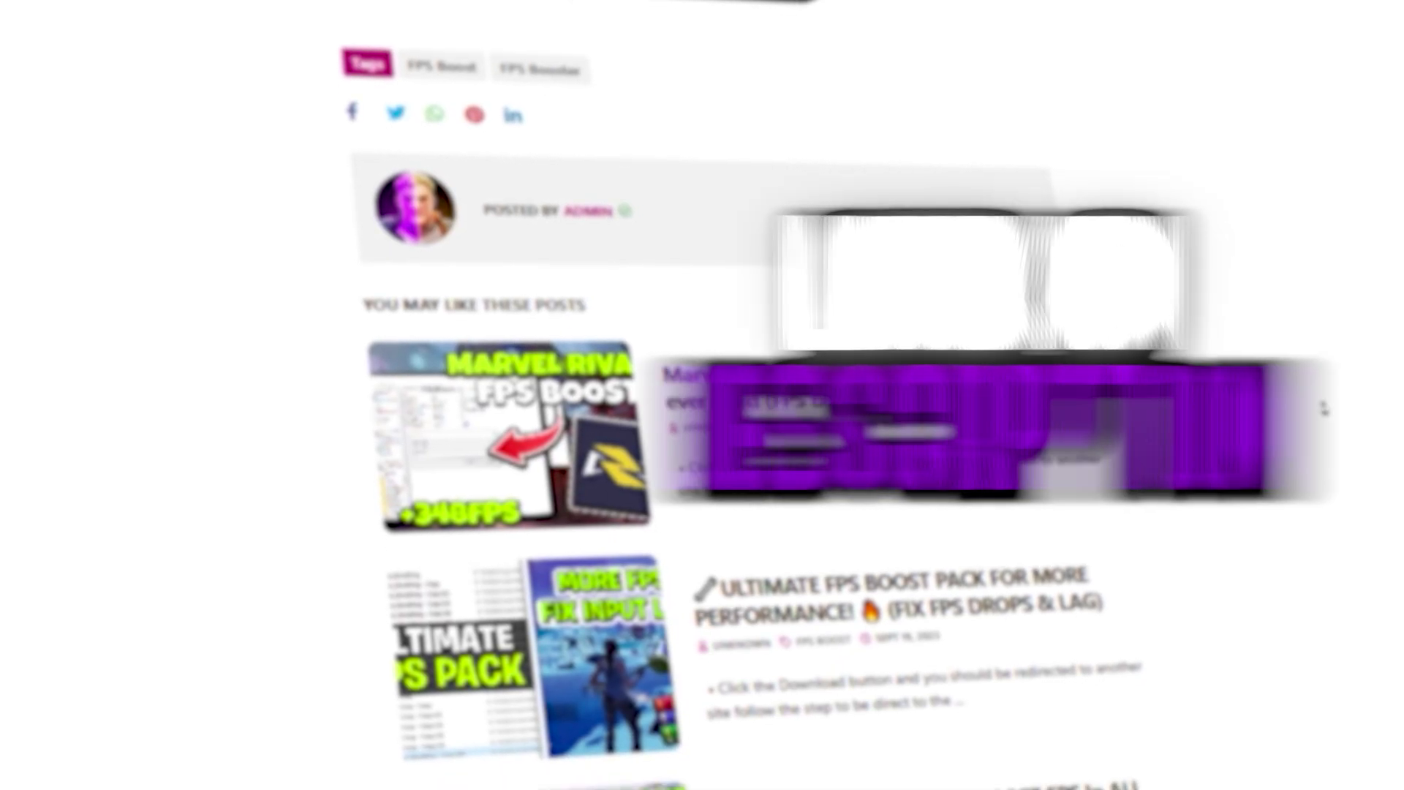
scroll(1325, 409, down, 8)
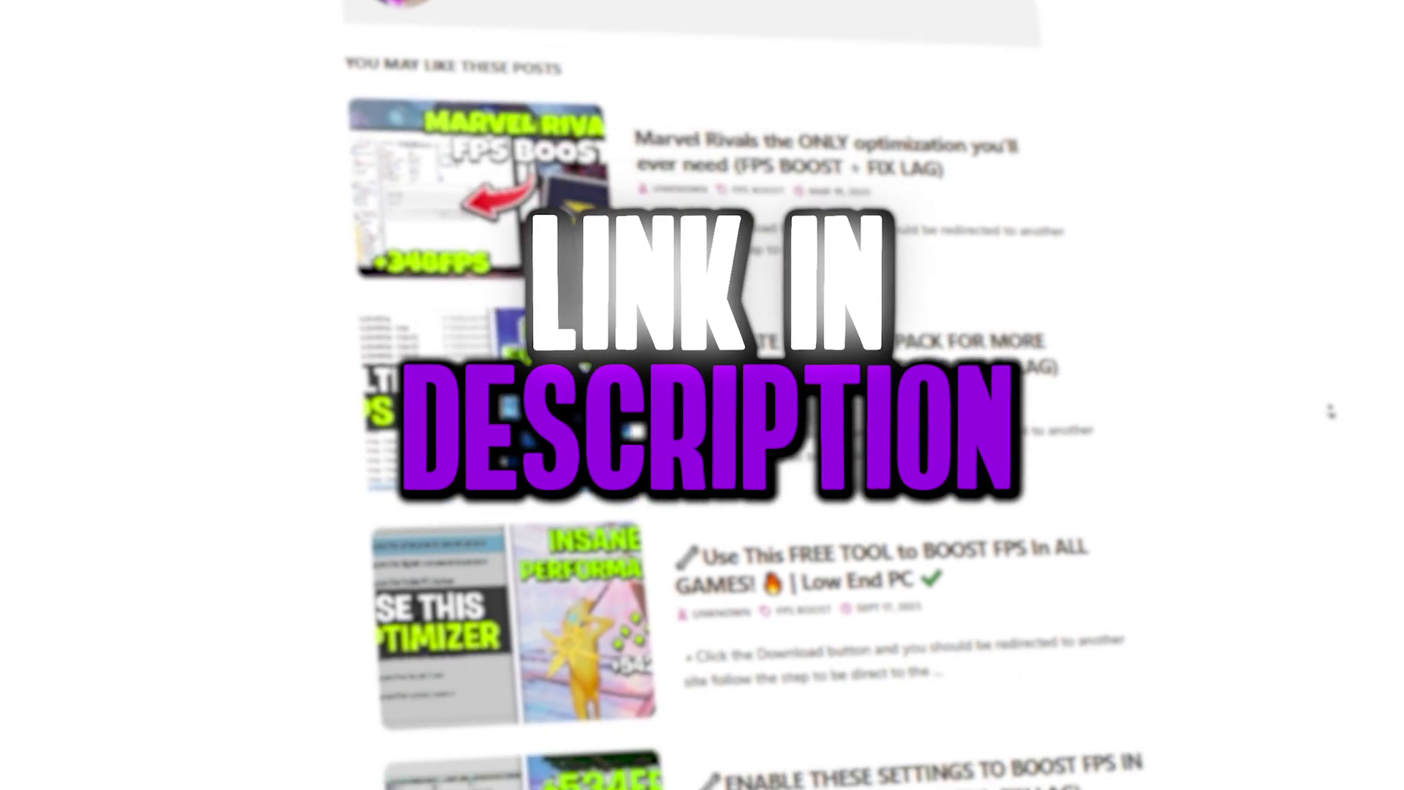
scroll(1333, 411, down, 5)
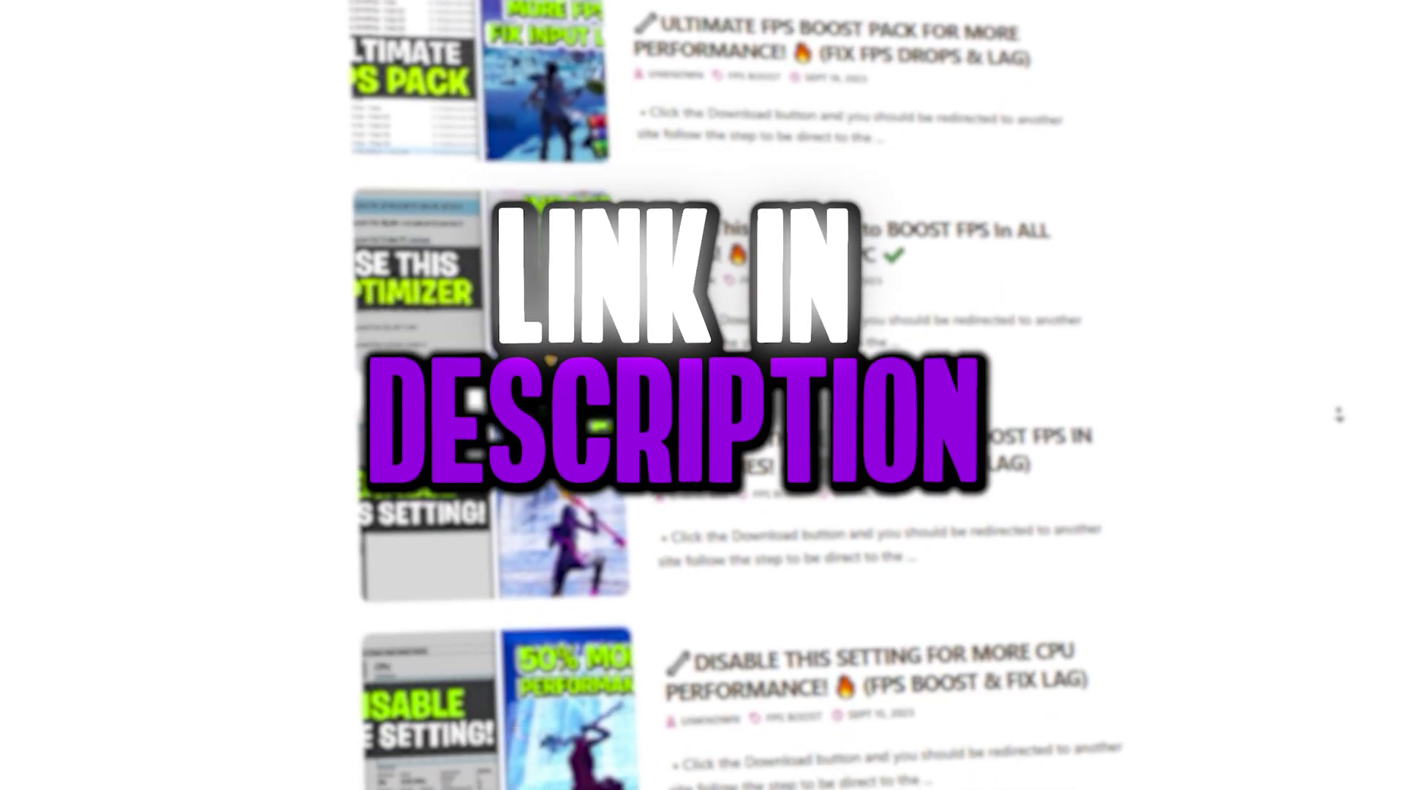
scroll(1341, 414, down, 3)
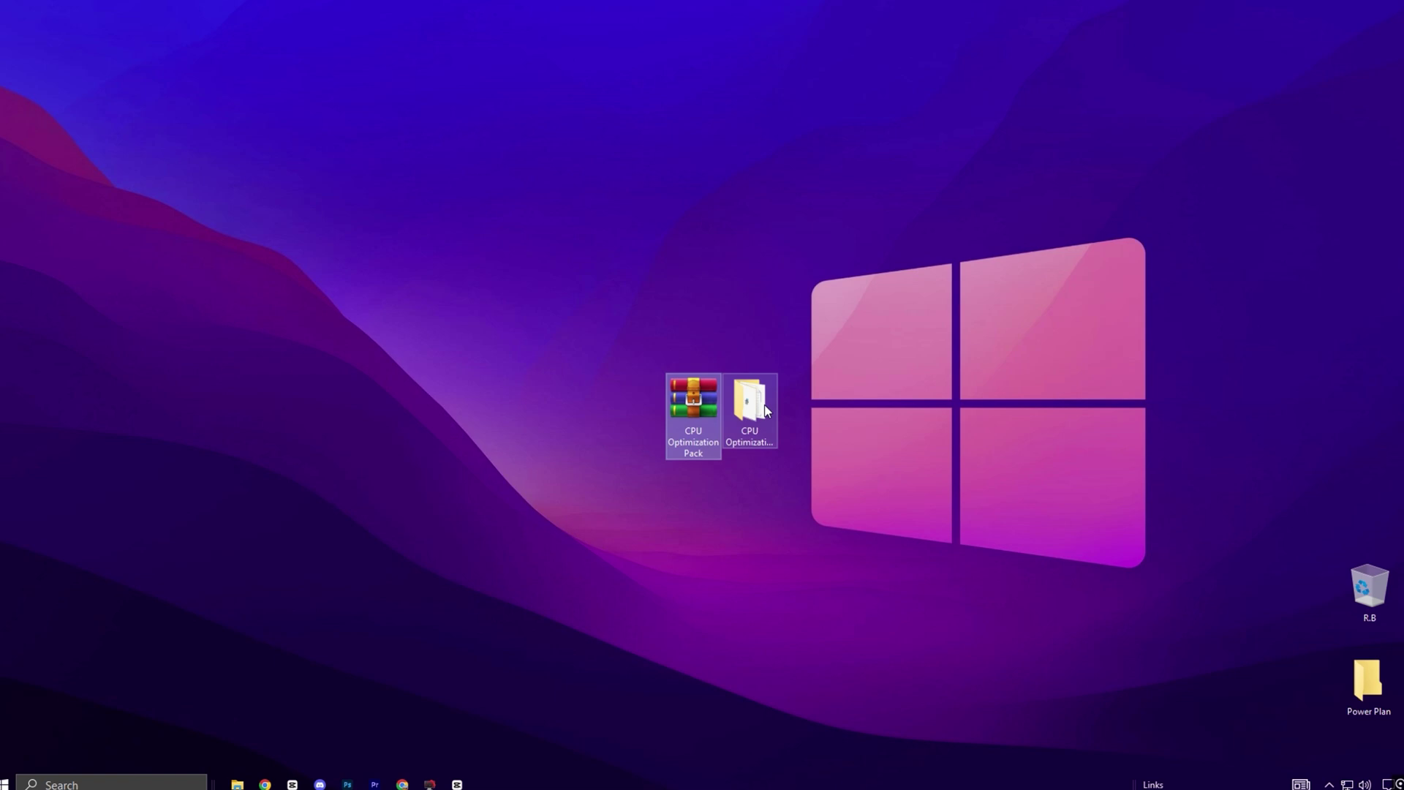
Open the desktop's CPU Optimization Pack folder, then its CPU Optimization subfolder.
click(766, 410)
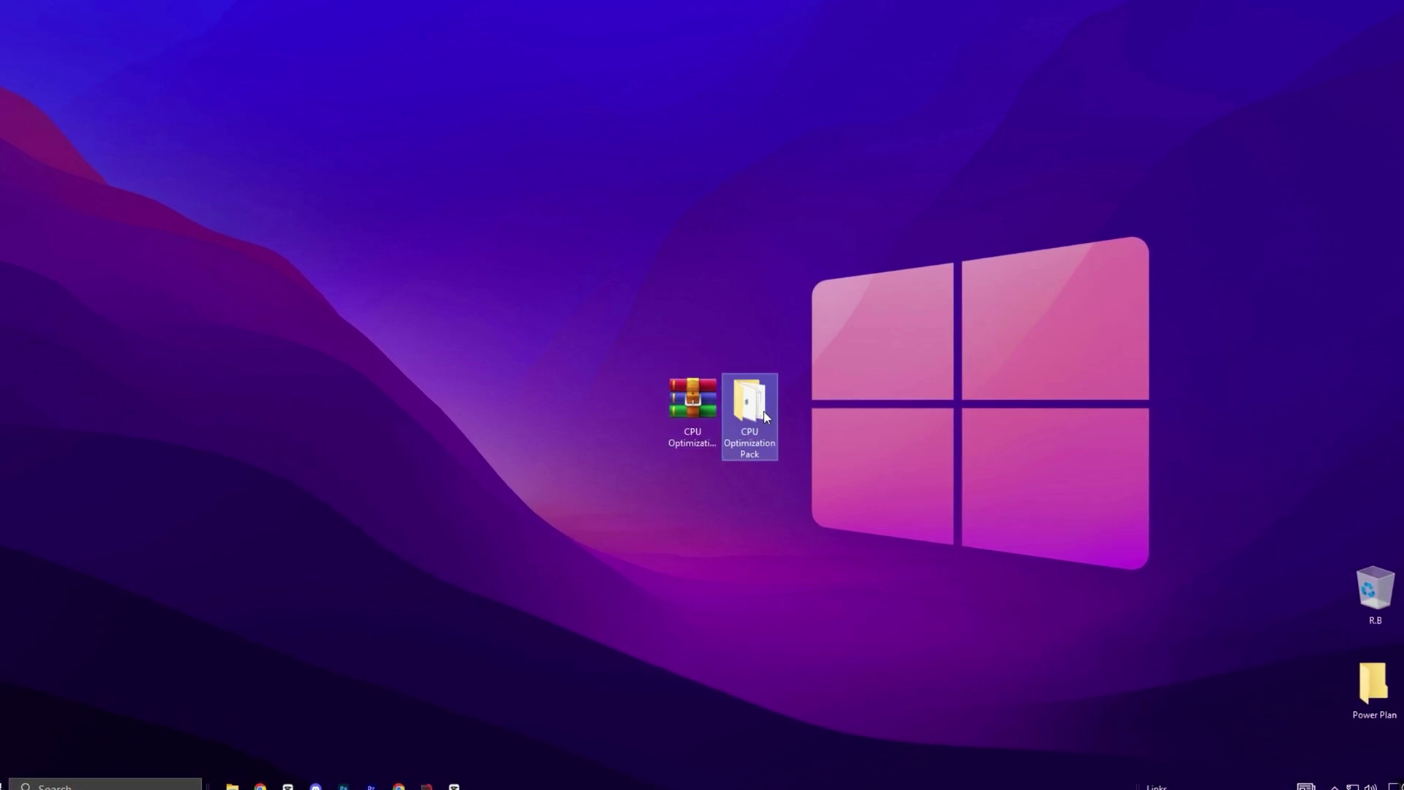
double_click(760, 416)
click(487, 253)
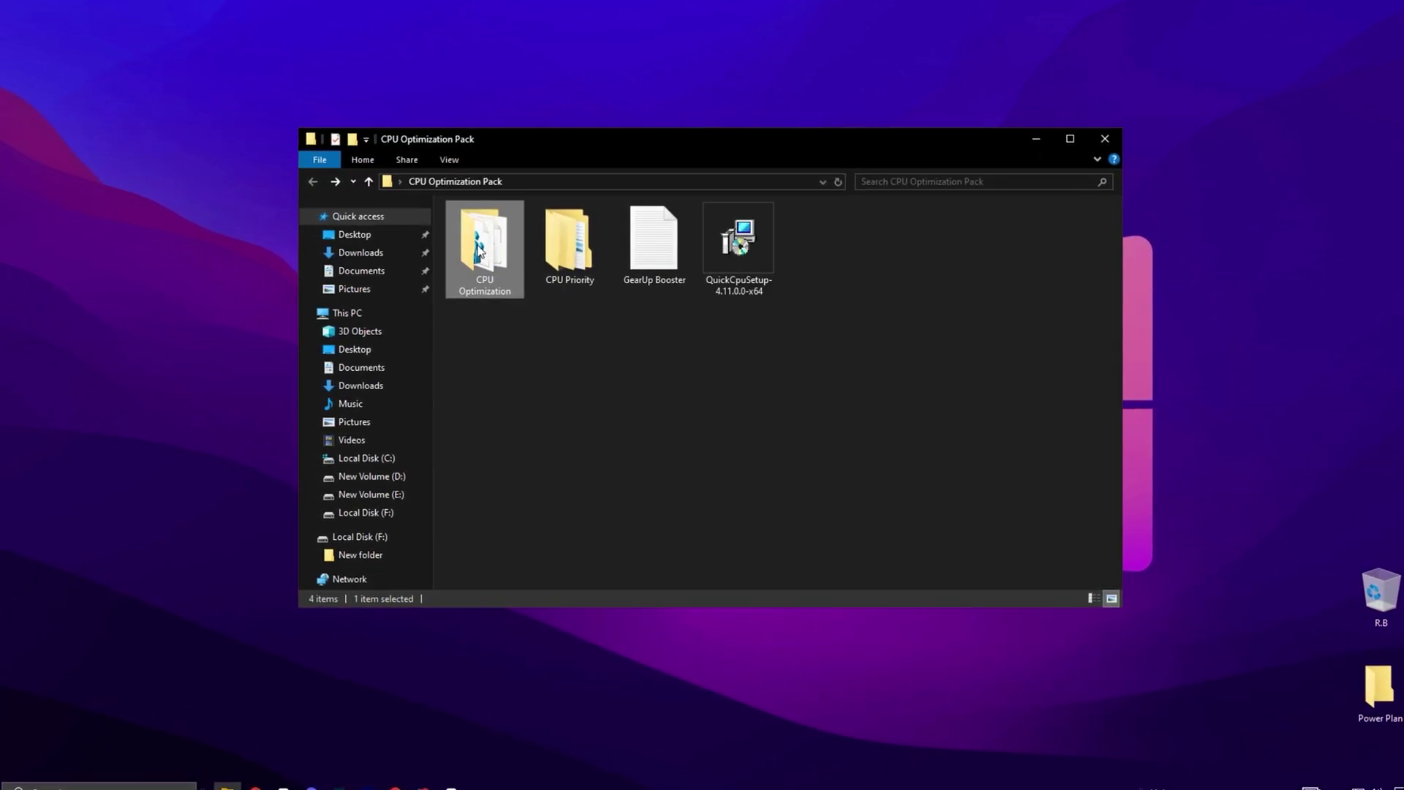
double_click(480, 250)
click(536, 326)
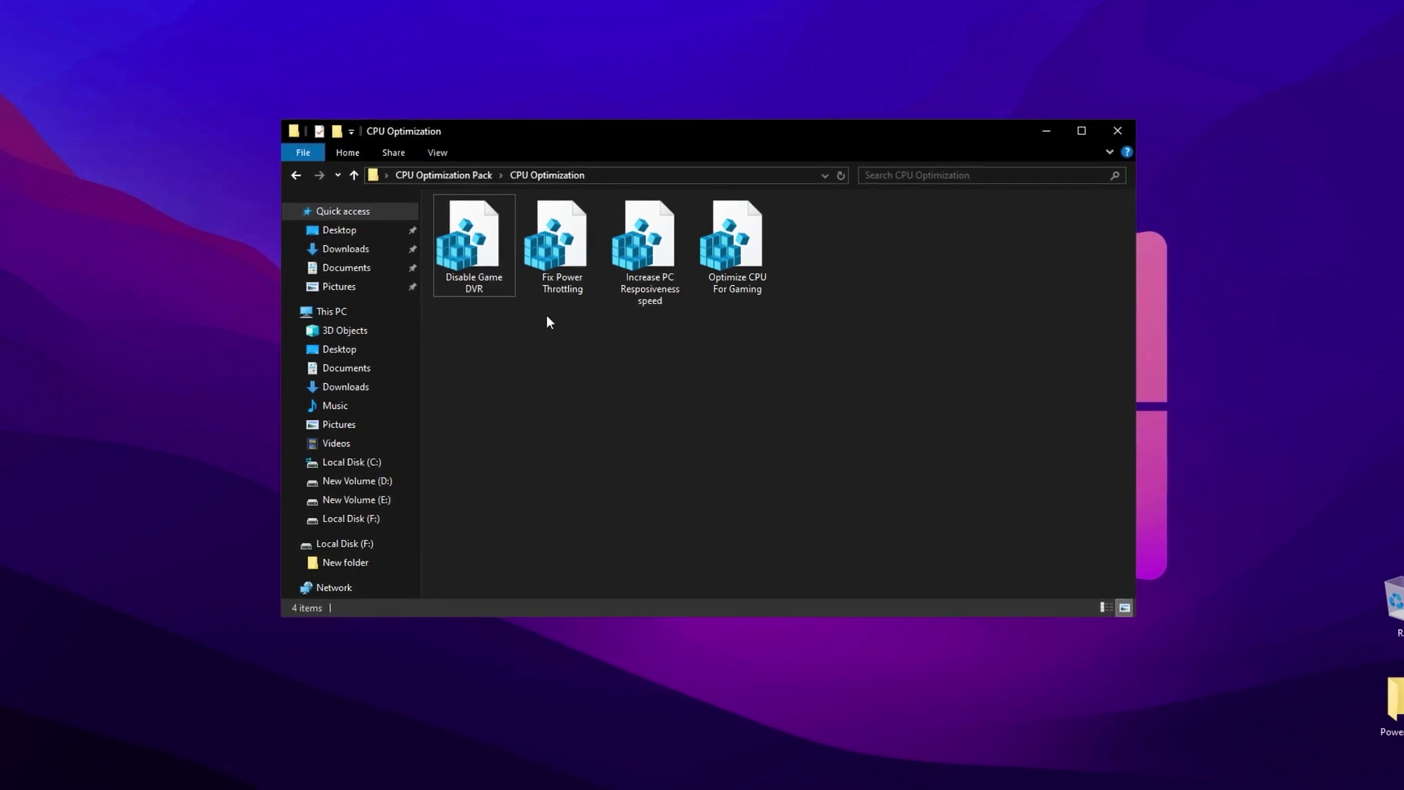
Check Intel Priority in CPU Priority's INTEL folder, view AMD, then return to CPU Optimization Pack.
click(445, 174)
double_click(556, 242)
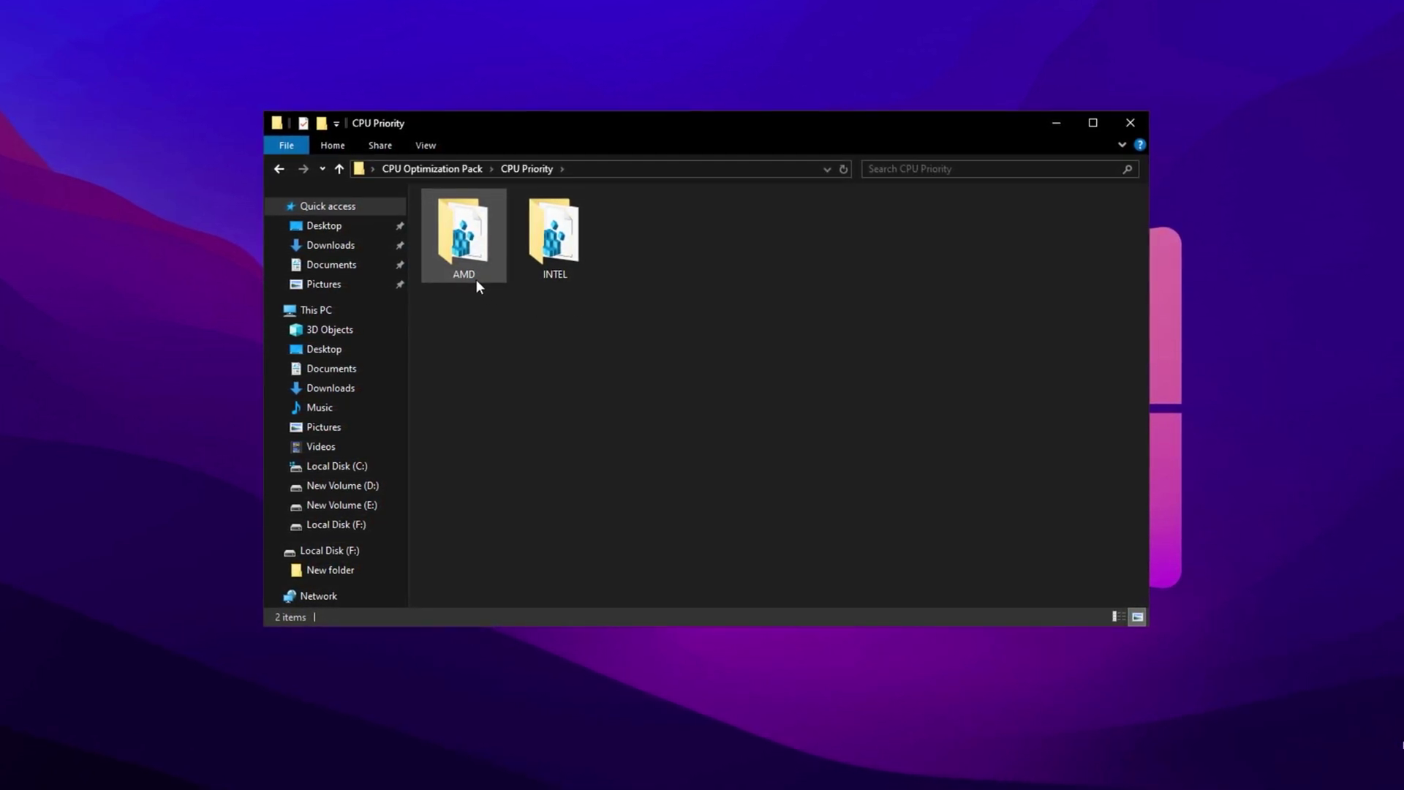
click(463, 254)
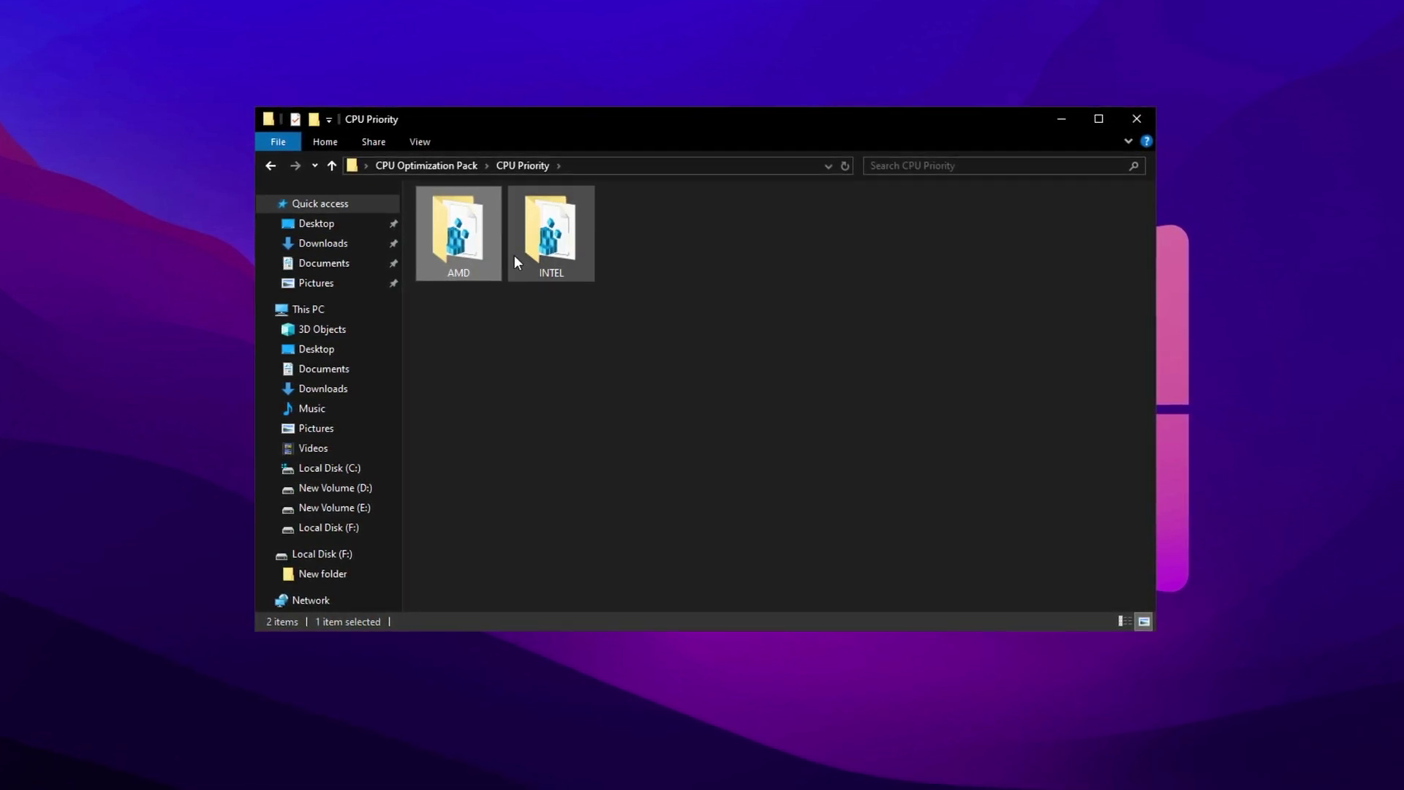
click(537, 247)
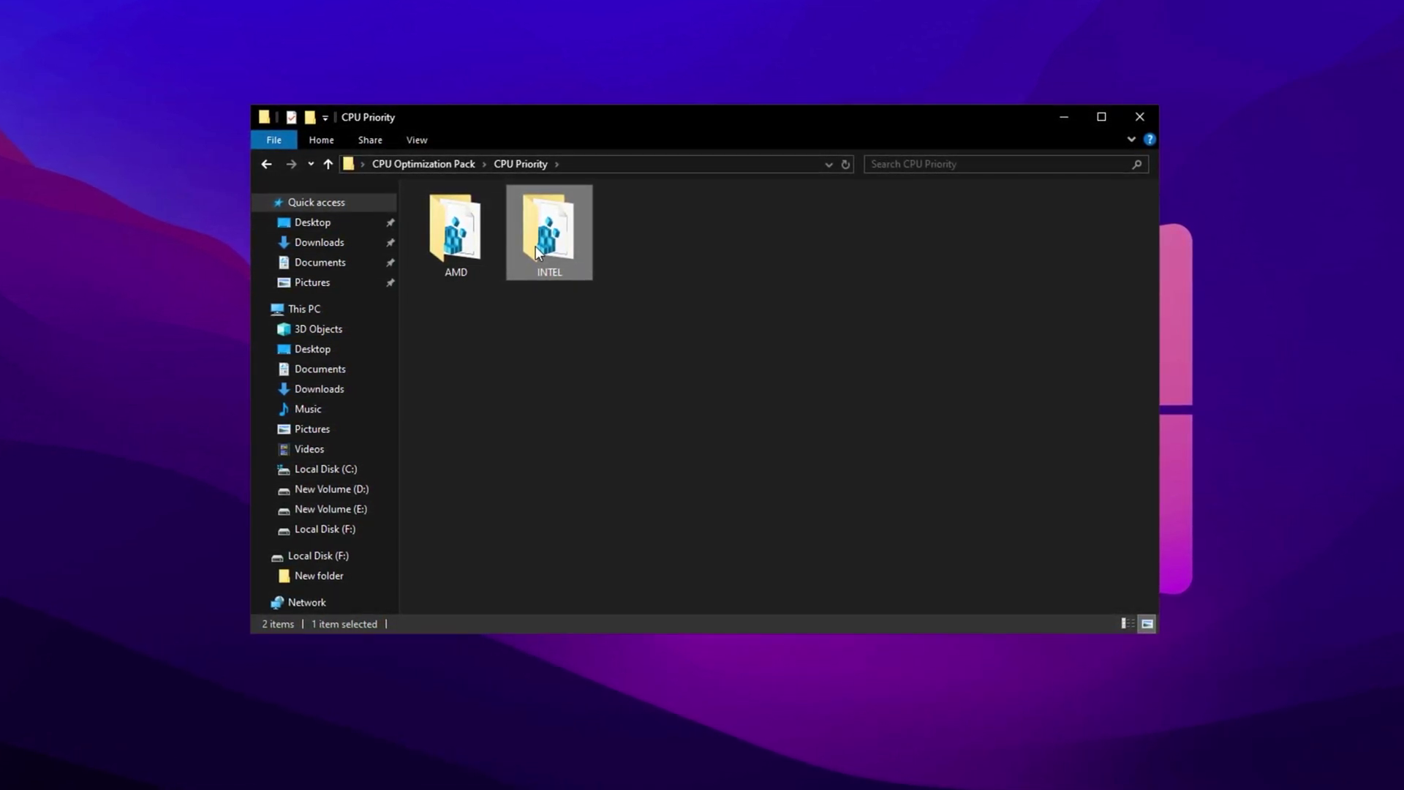
double_click(535, 246)
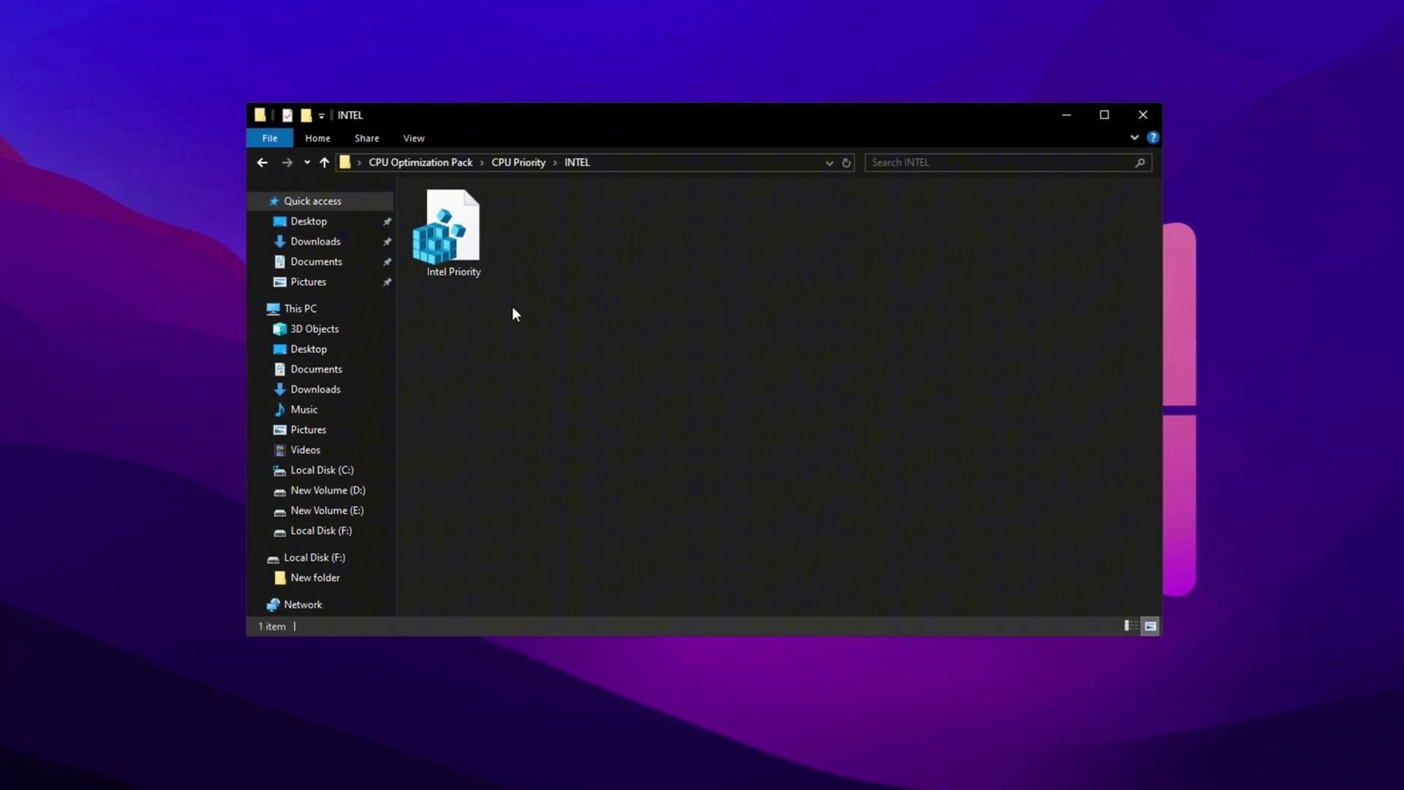
click(436, 249)
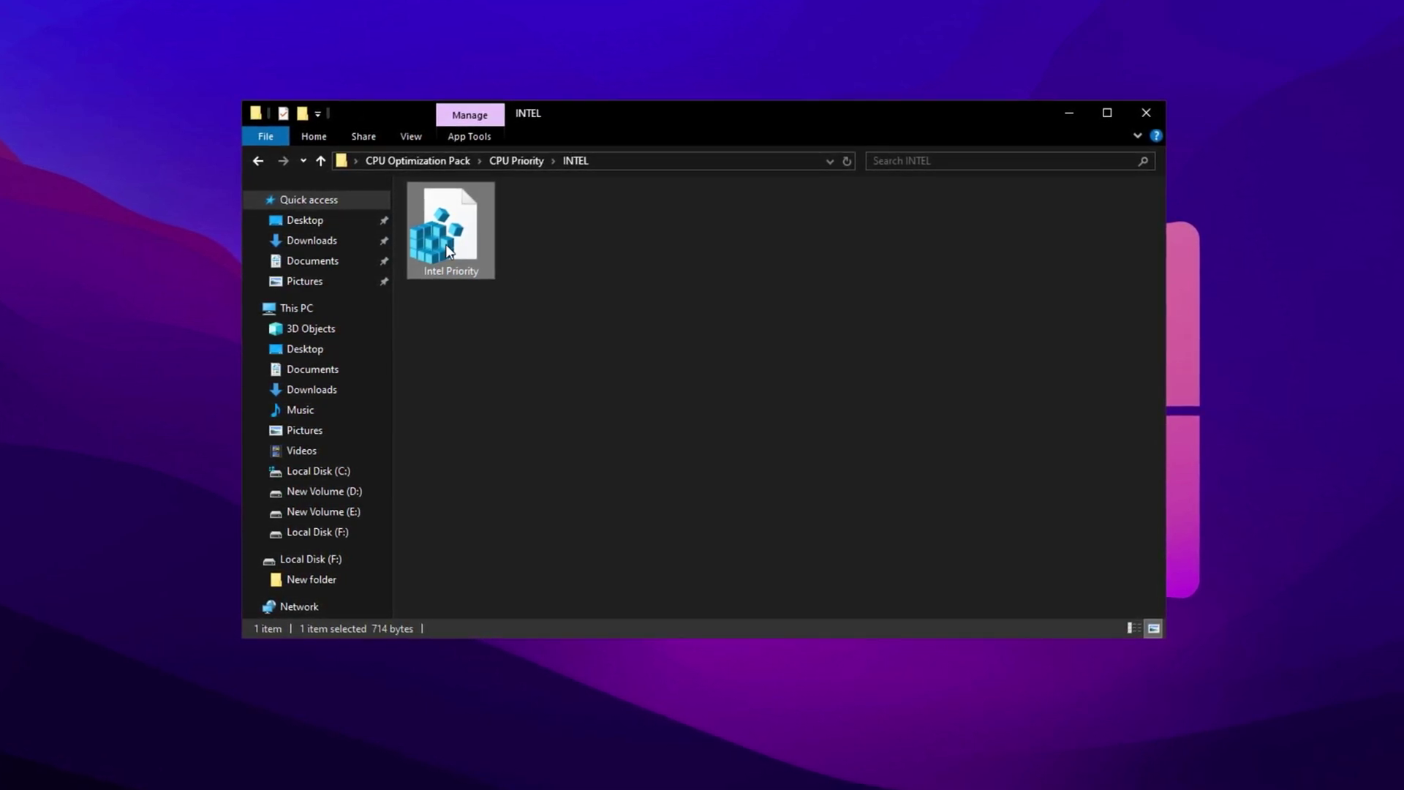
key(alt+Up)
double_click(455, 250)
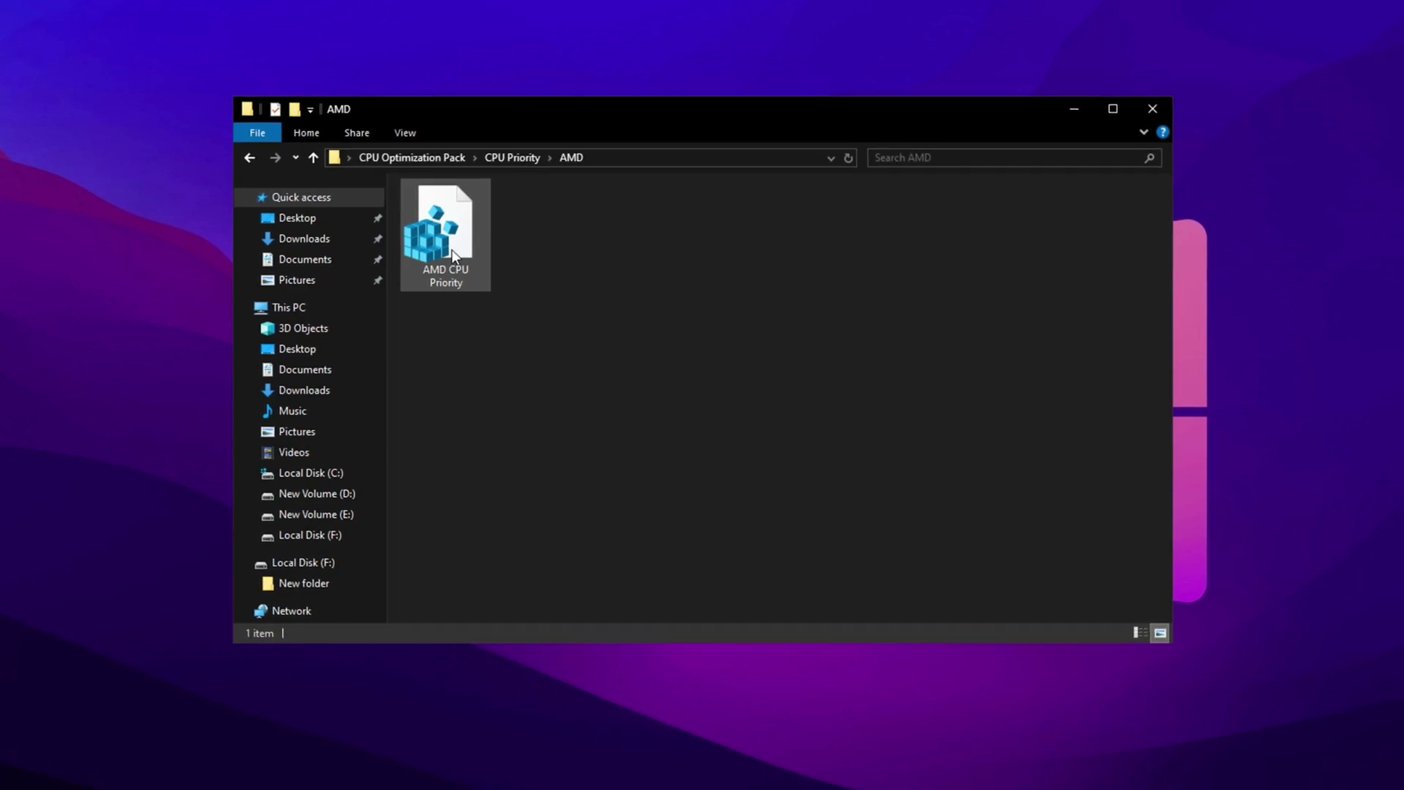
key(alt+Up)
key(alt+Up)
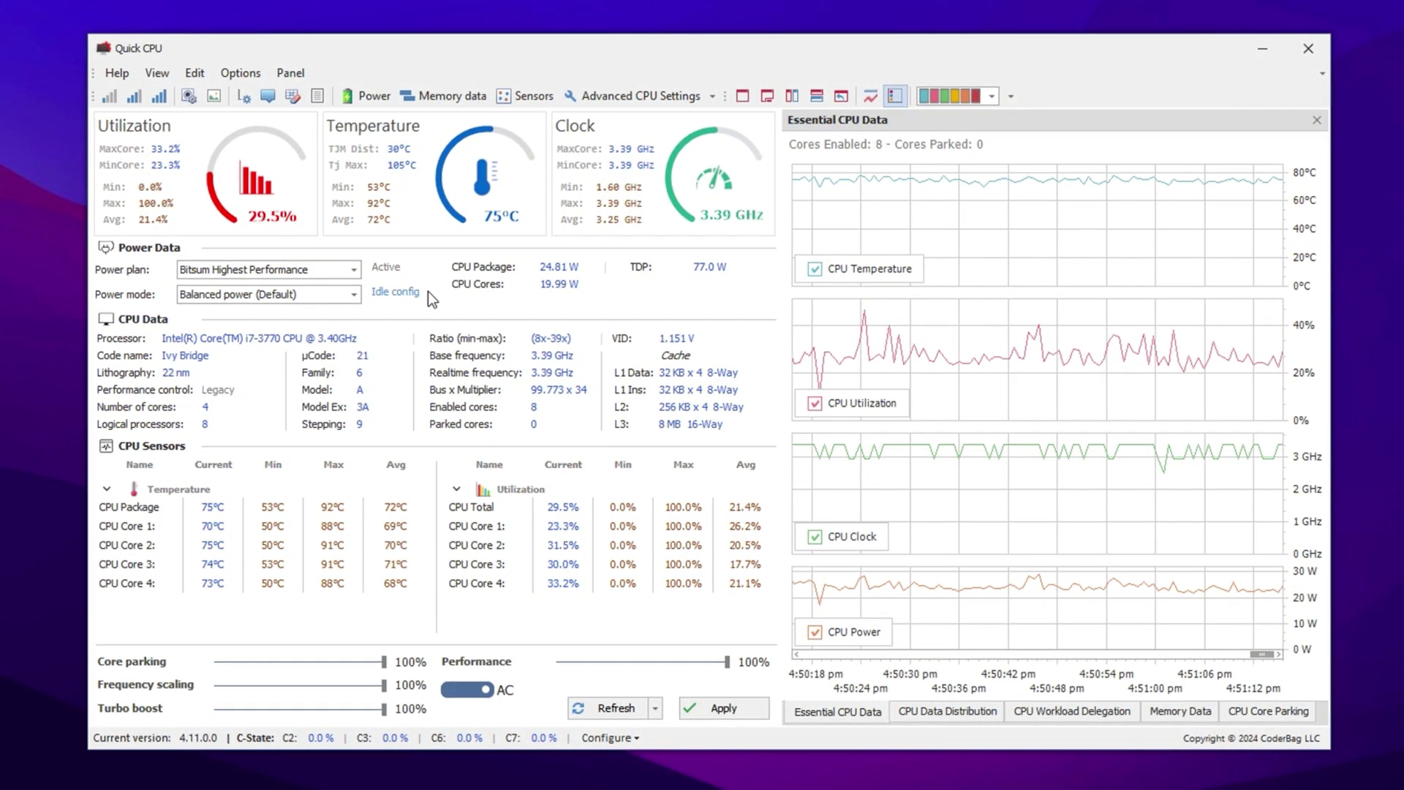
Select Ultimate Performance in Quick CPU's power plan dropdown.
click(267, 269)
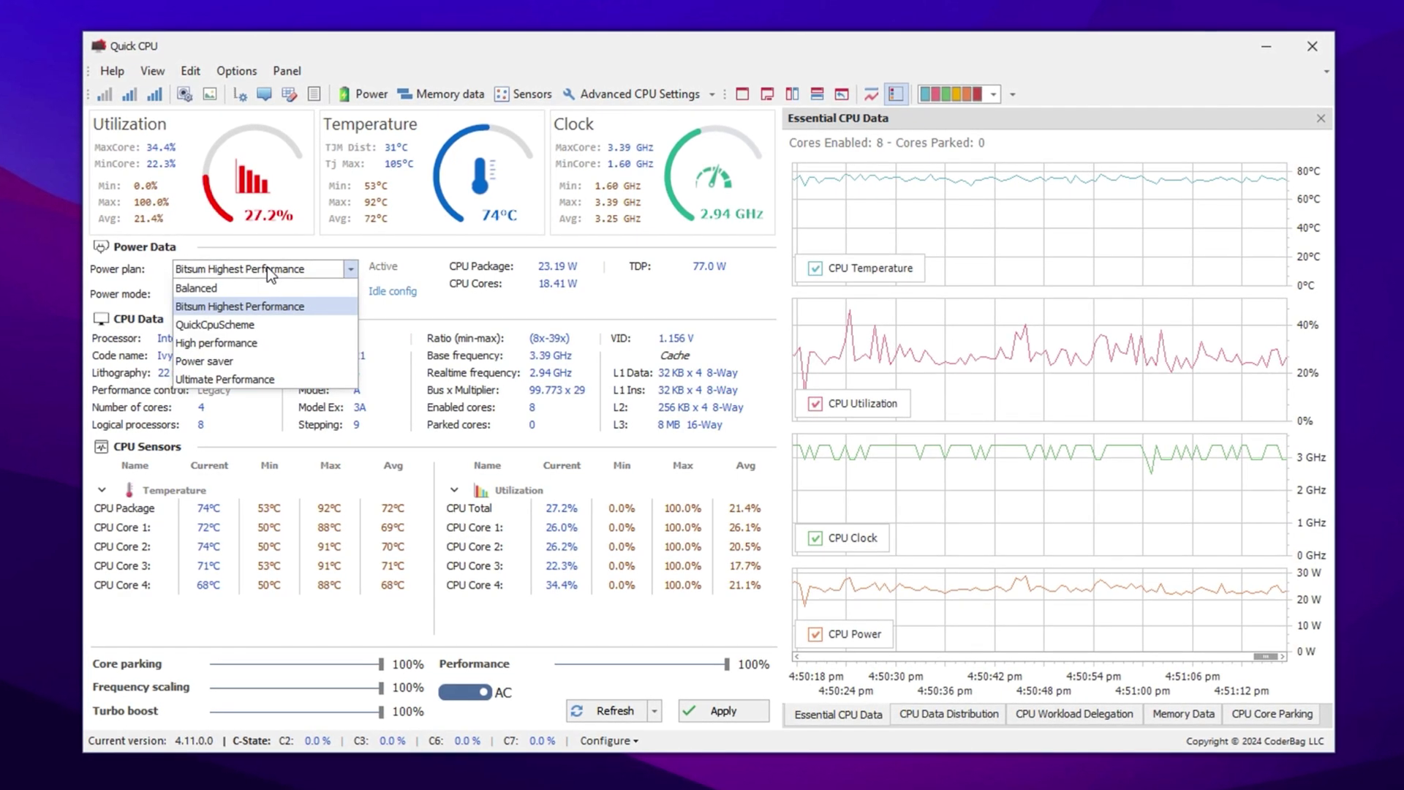
click(230, 376)
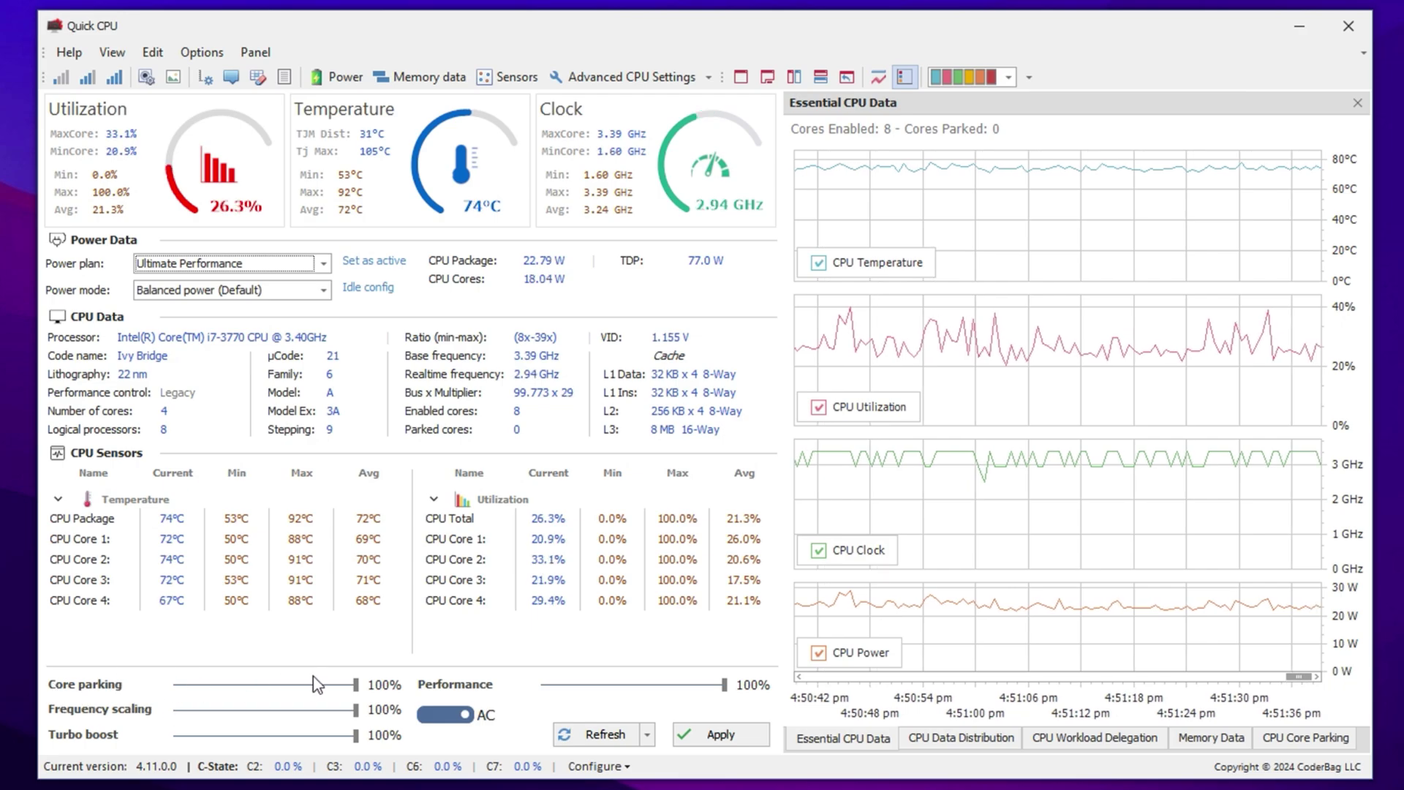
Keep core parking, frequency scaling and turbo boost at 100% and apply the changes.
mouse_move(356, 686)
mouse_down()
mouse_move(347, 705)
mouse_move(326, 702)
mouse_move(374, 691)
mouse_up()
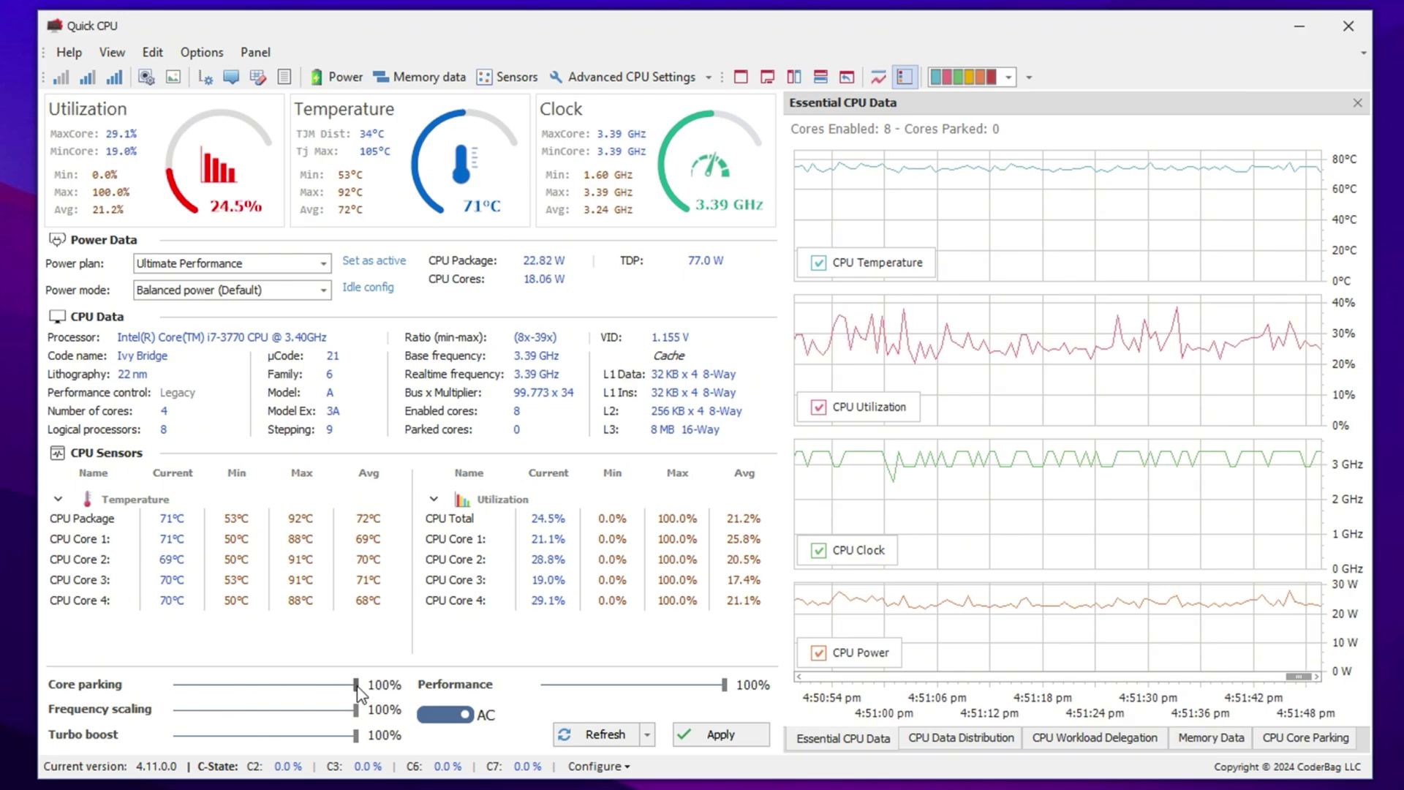
mouse_move(358, 688)
mouse_down()
mouse_move(330, 686)
mouse_move(357, 687)
mouse_up()
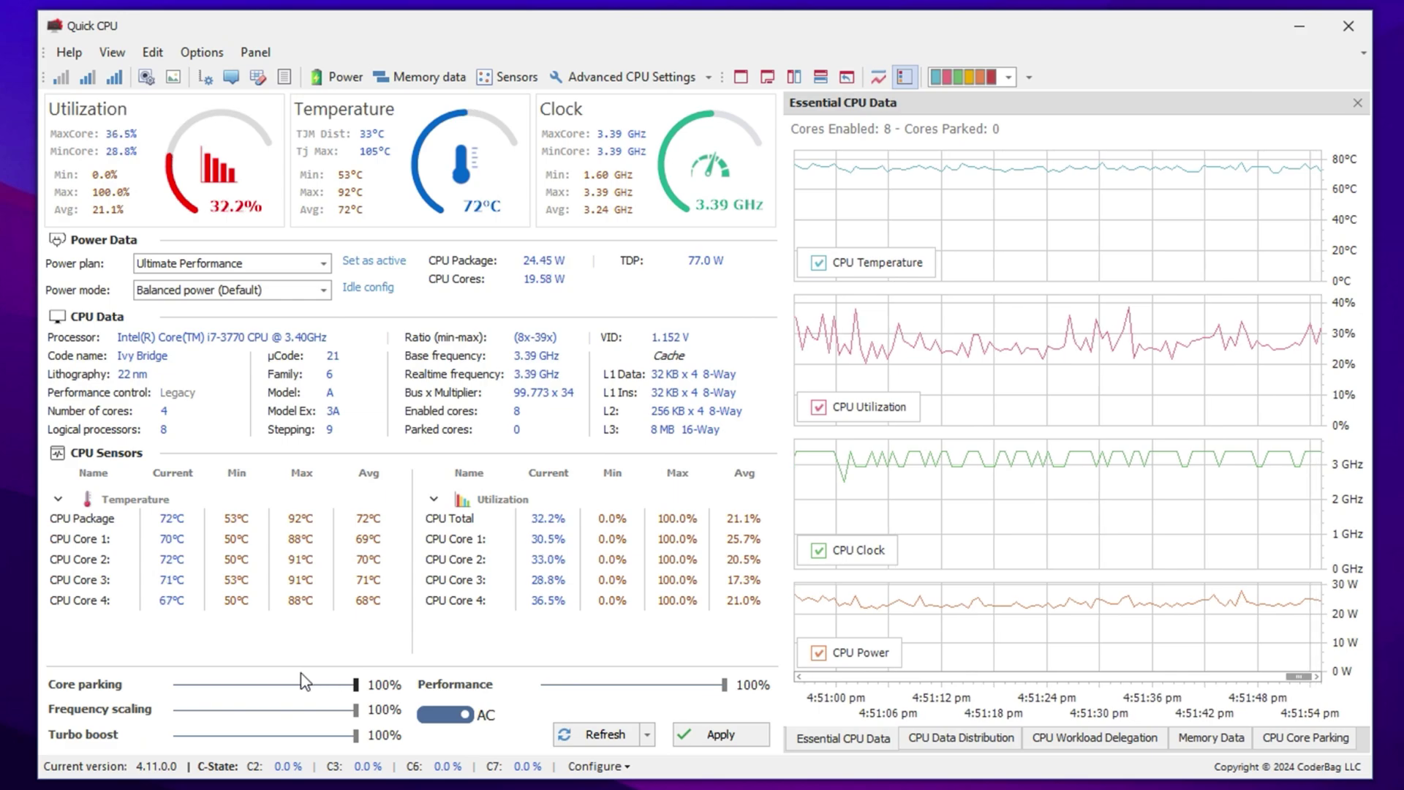
mouse_move(724, 684)
mouse_down()
mouse_move(708, 686)
mouse_move(724, 686)
mouse_up()
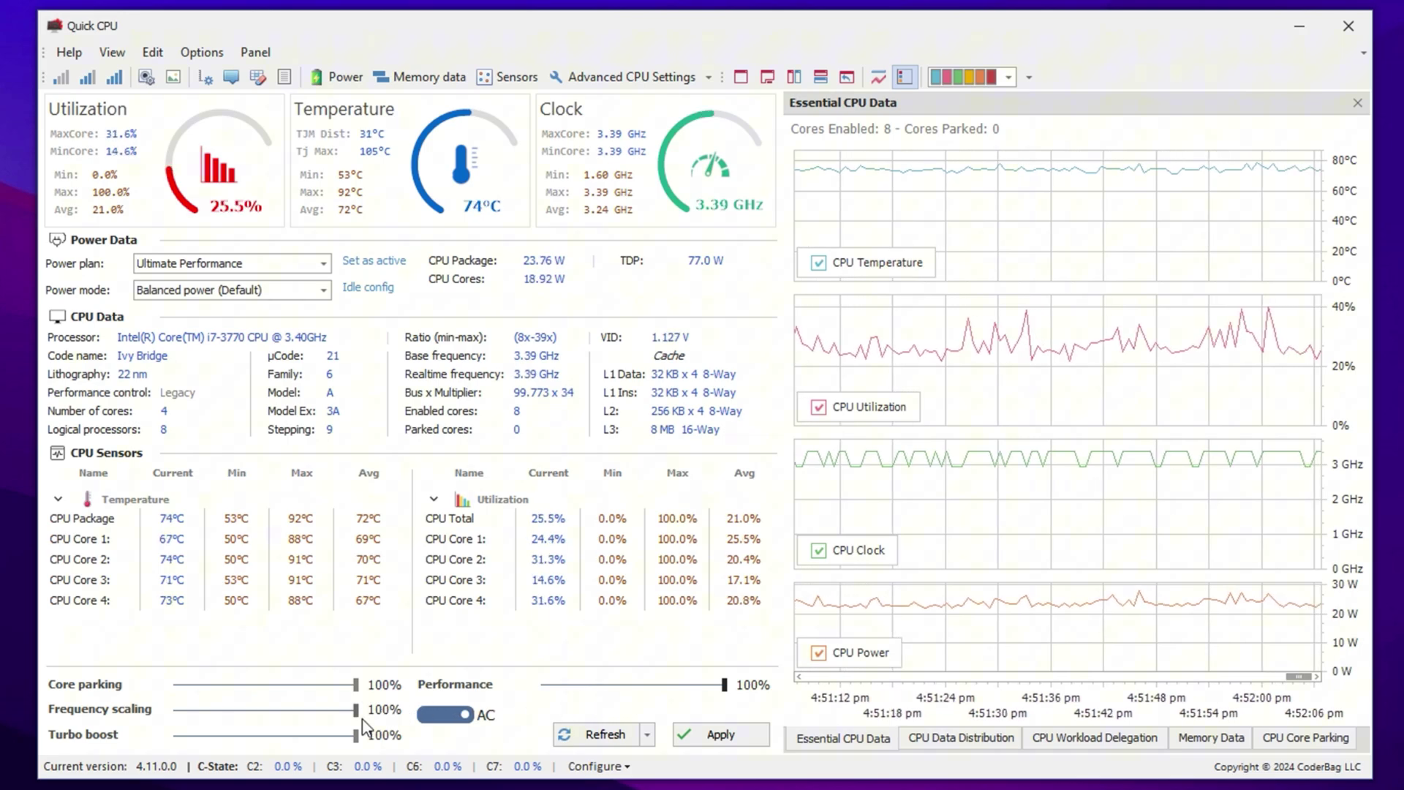
drag(355, 710, 398, 728)
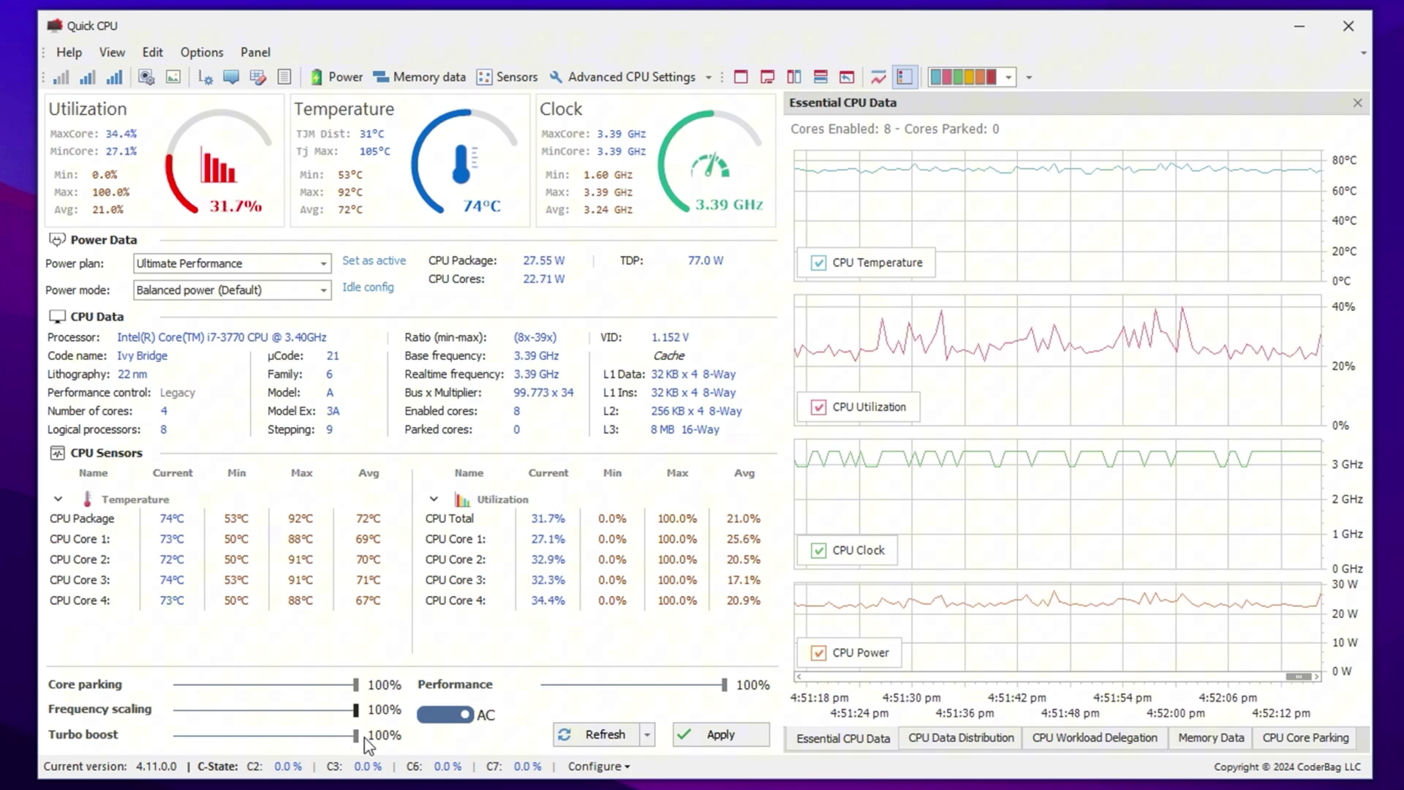
click(357, 735)
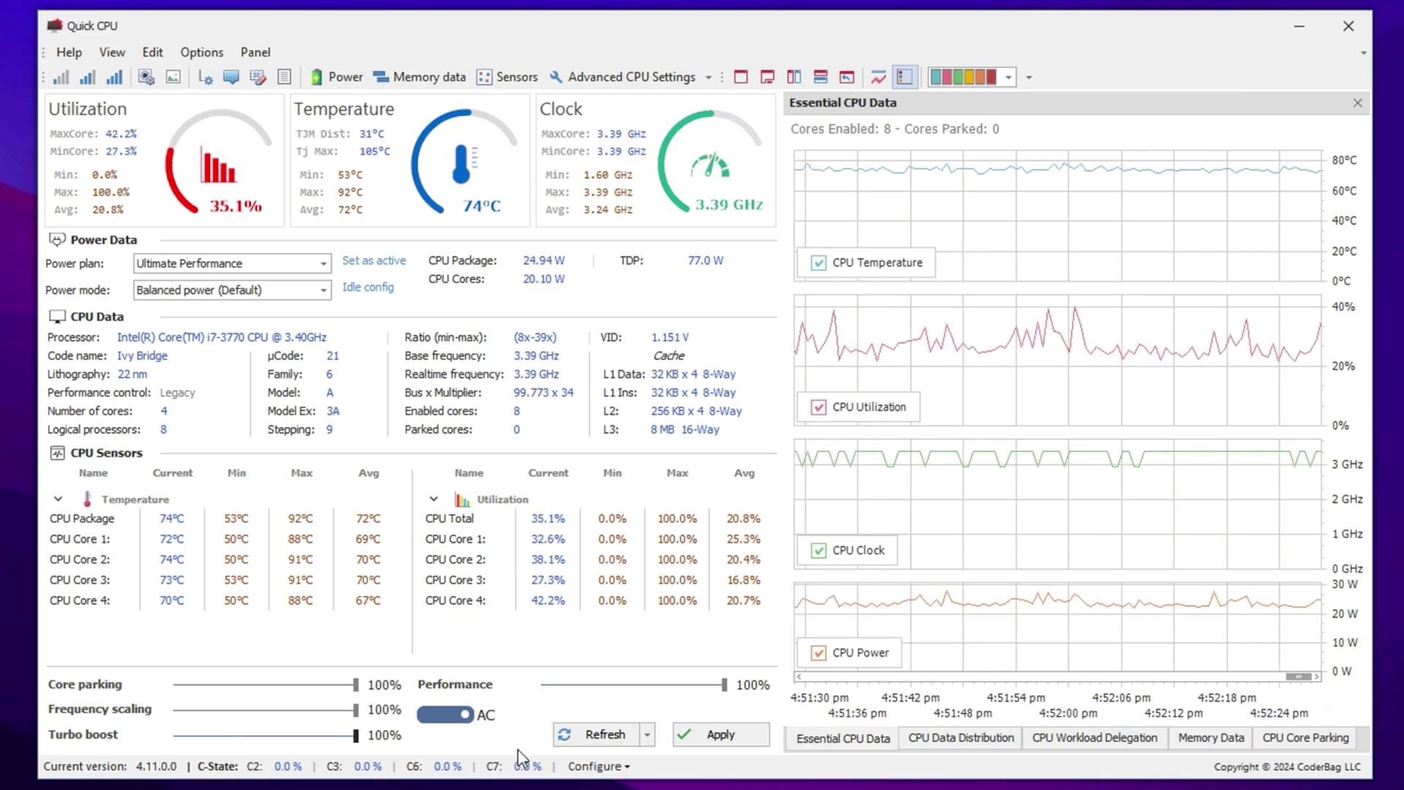
click(706, 737)
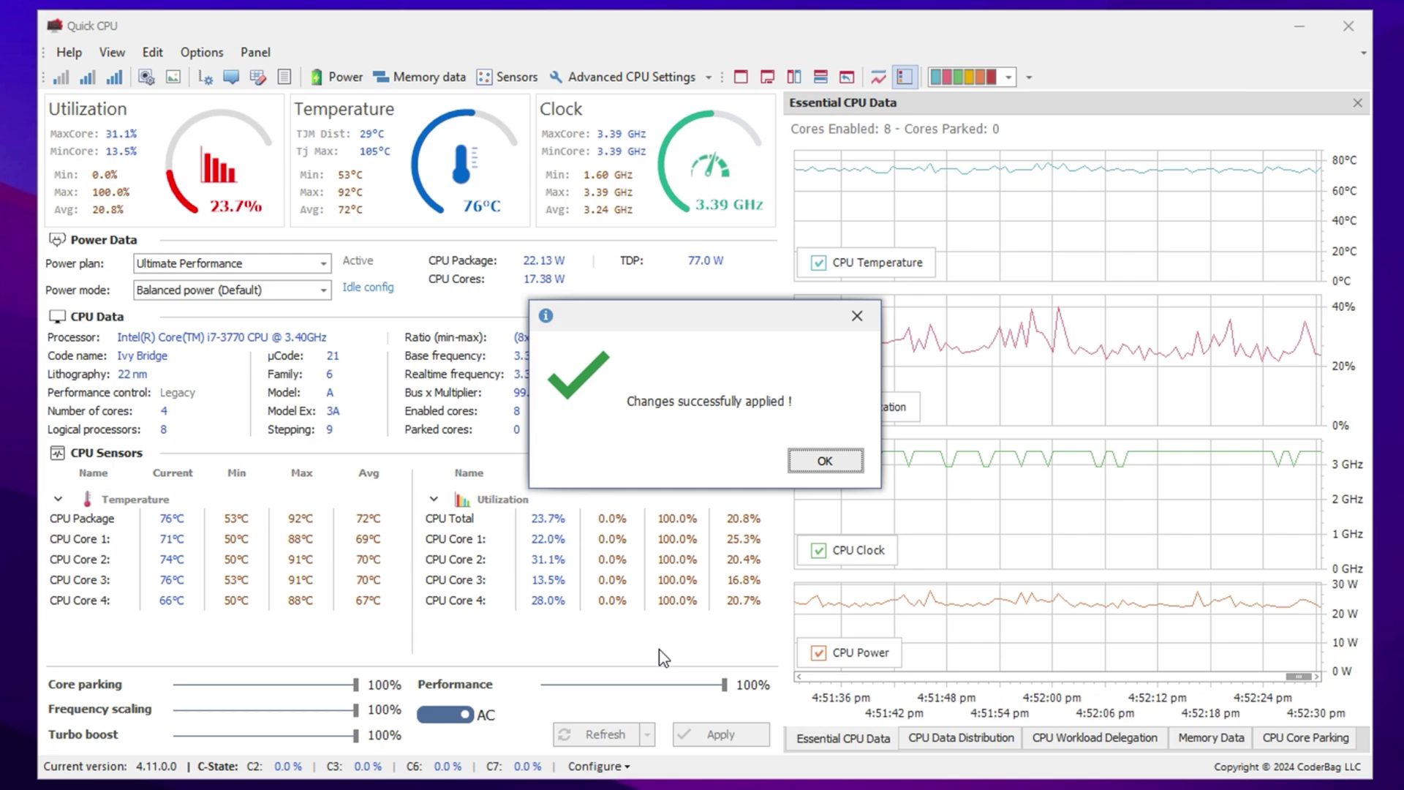
click(824, 461)
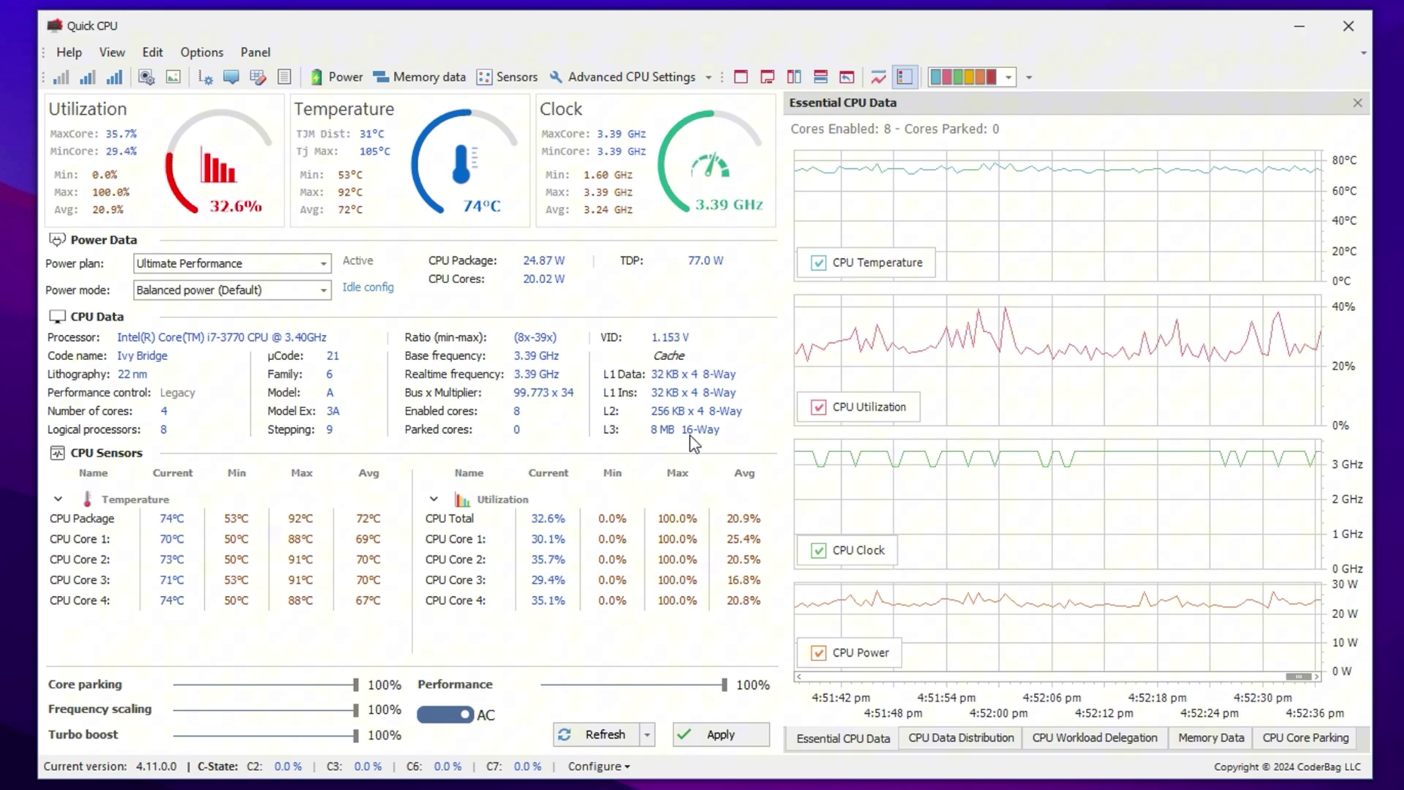
Review the Advanced CPU Settings window, then close it and Quick CPU.
click(638, 79)
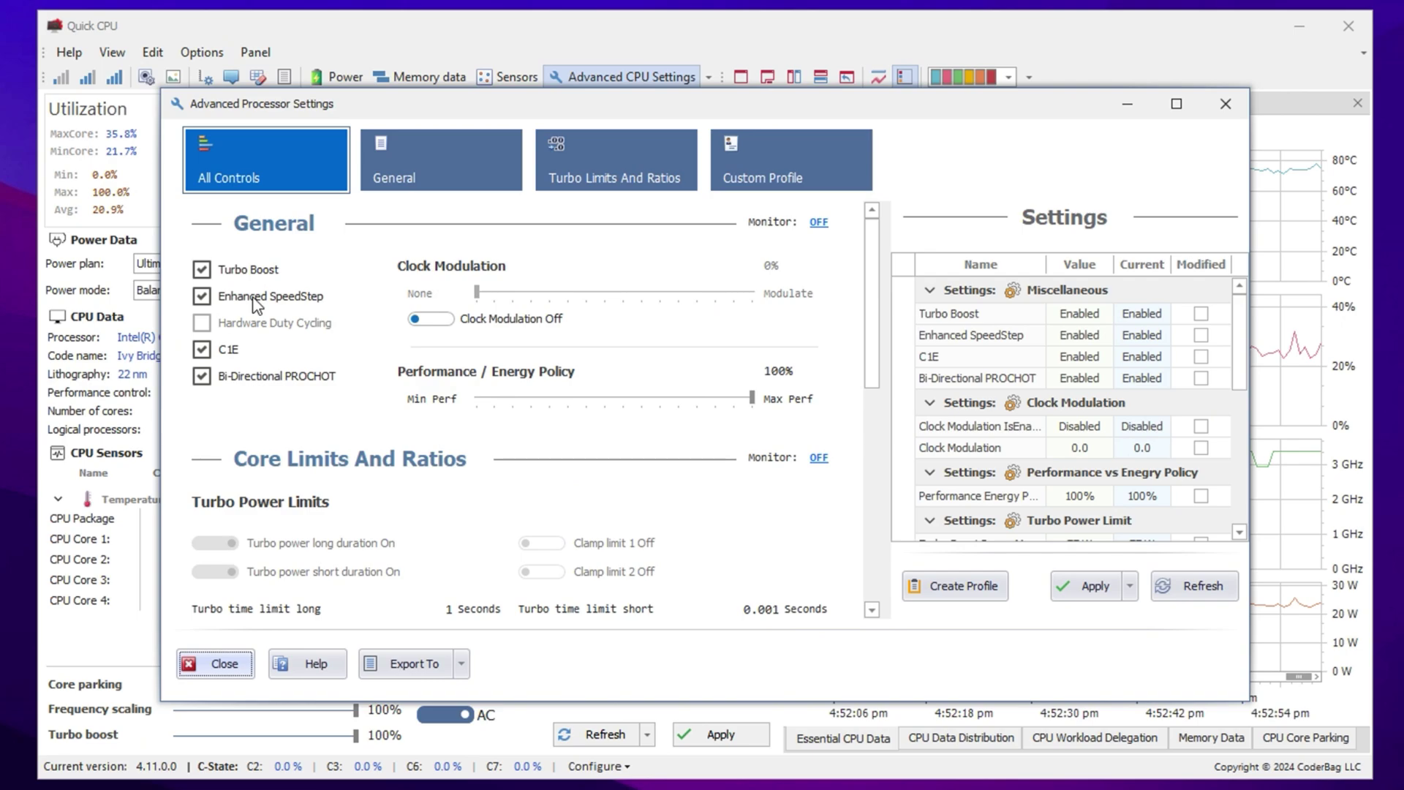
click(1226, 103)
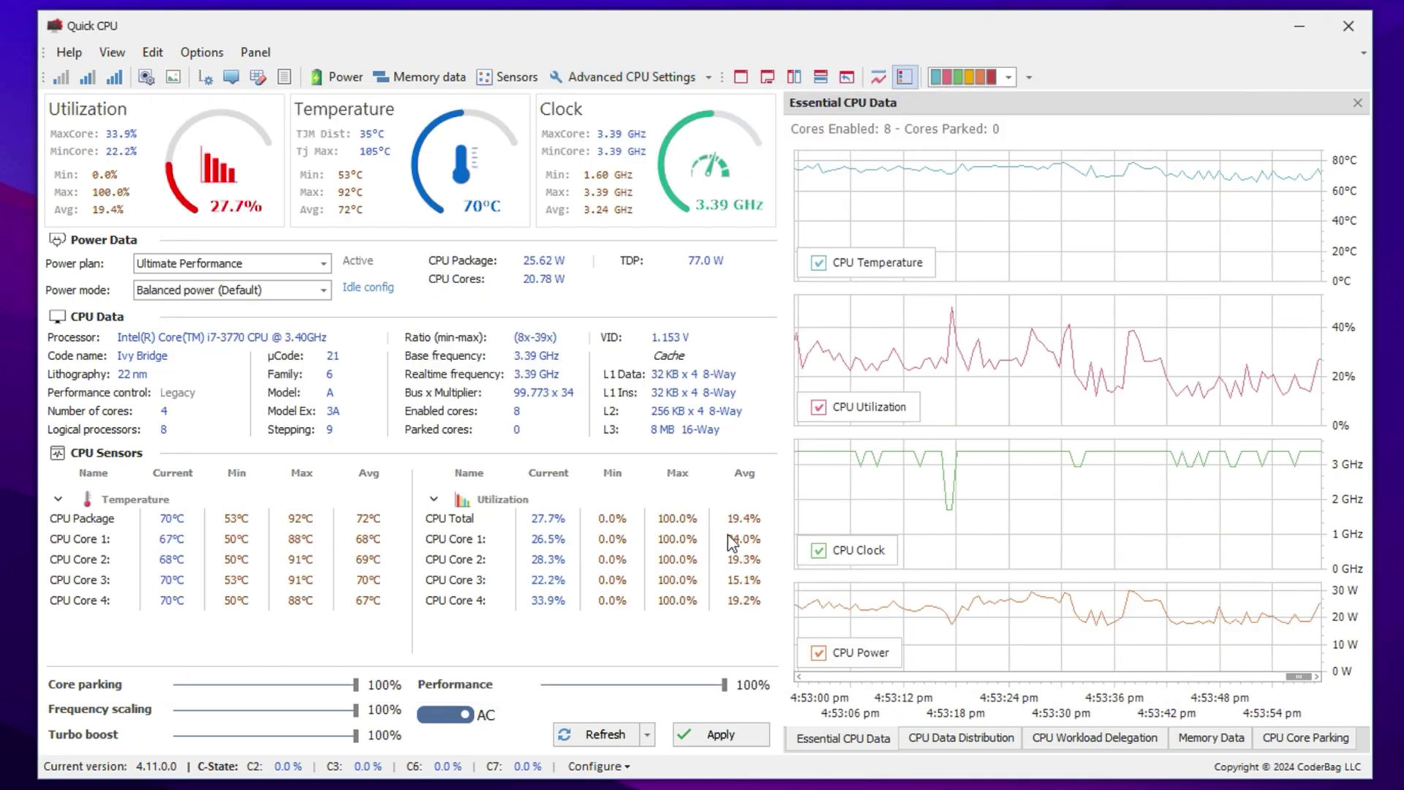
click(1348, 25)
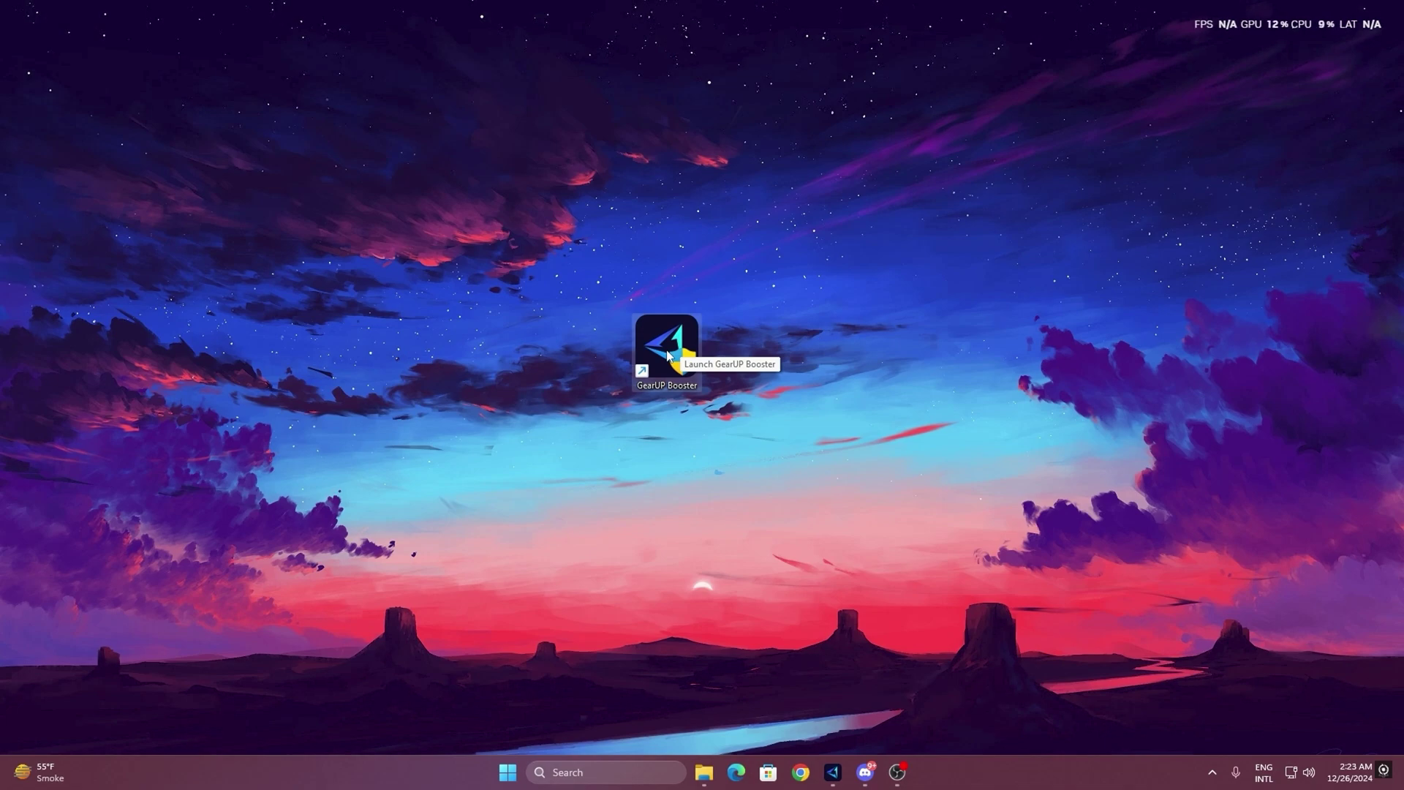
Launch GearUP Booster, check the Games catalogue, then boost Fortnite from the Home page.
double_click(670, 357)
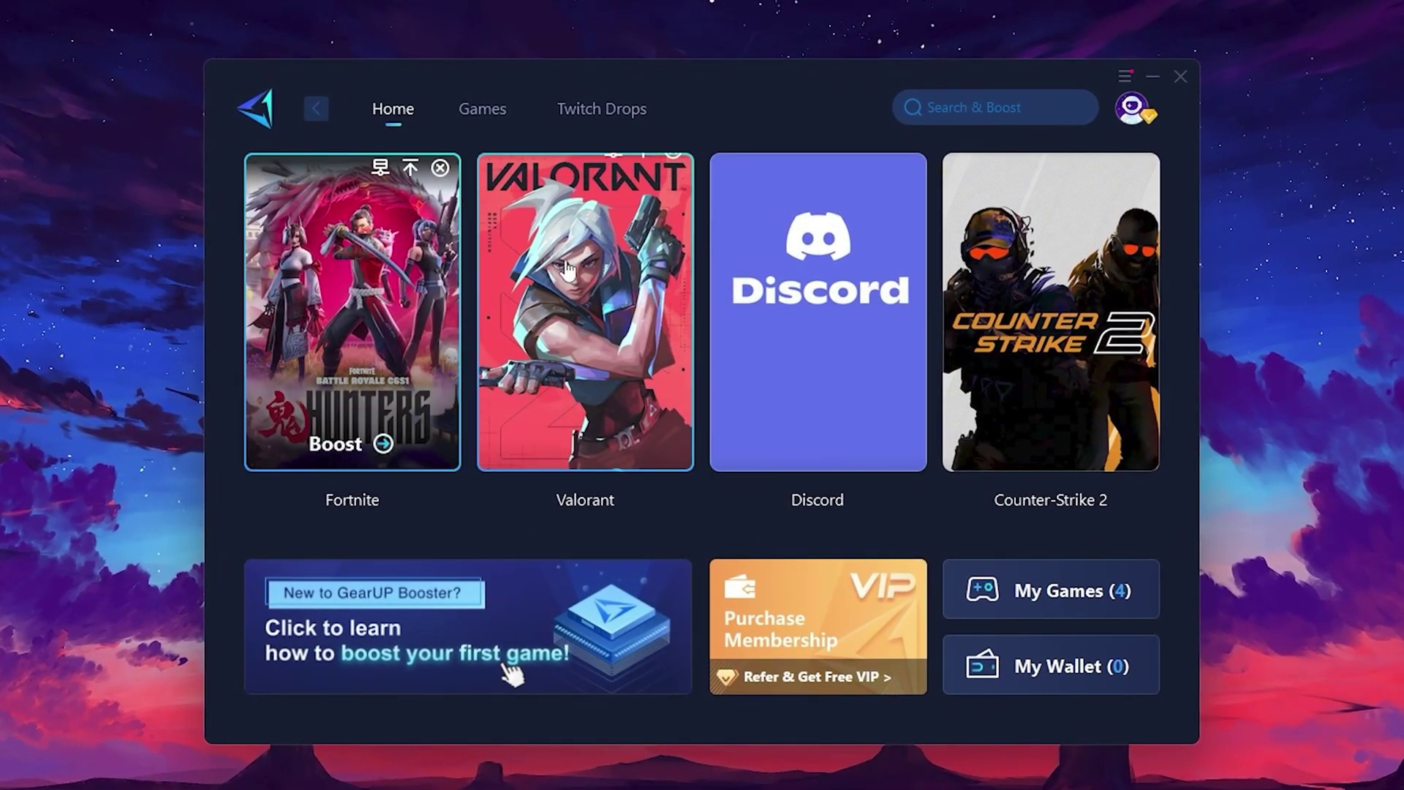
click(484, 113)
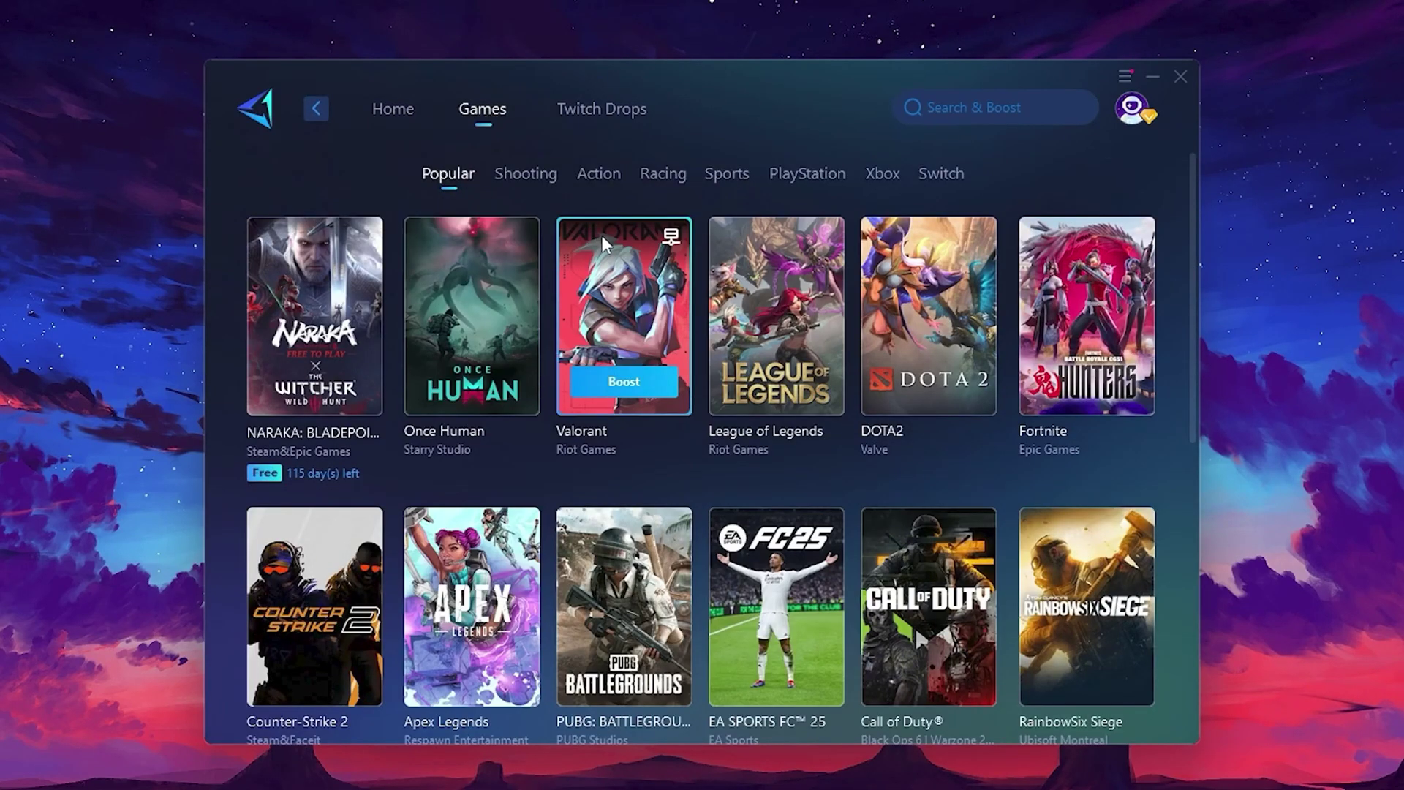
mouse_move(968, 274)
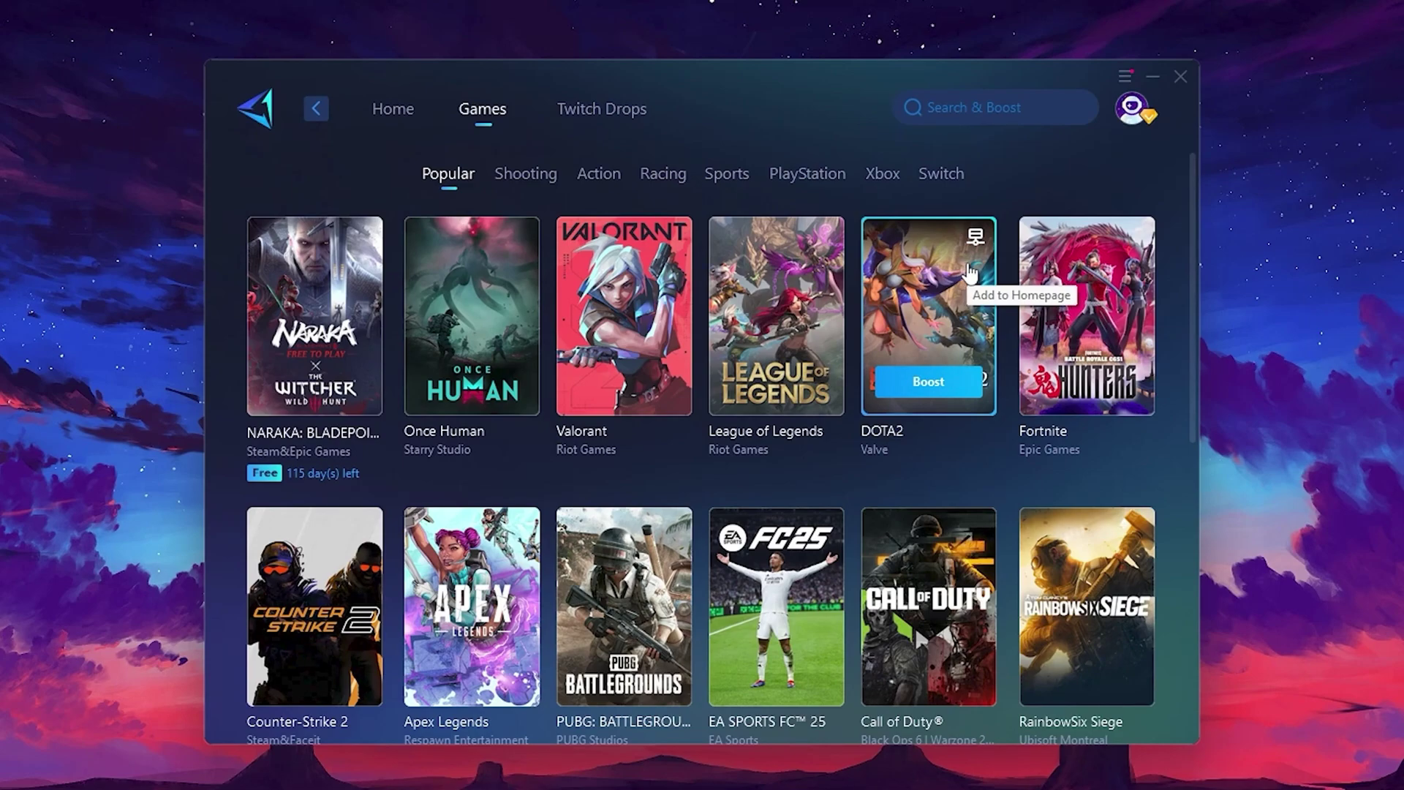
click(395, 118)
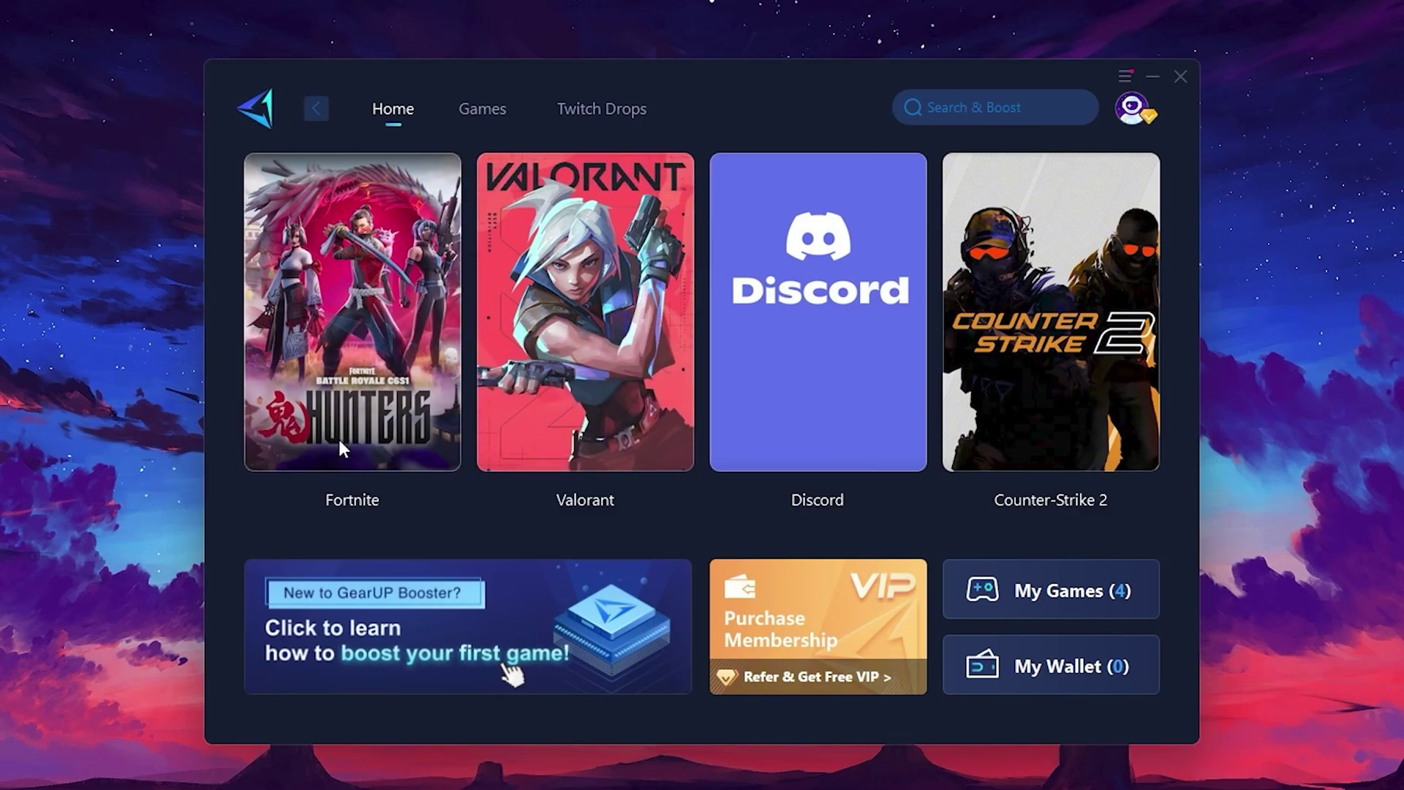
click(338, 437)
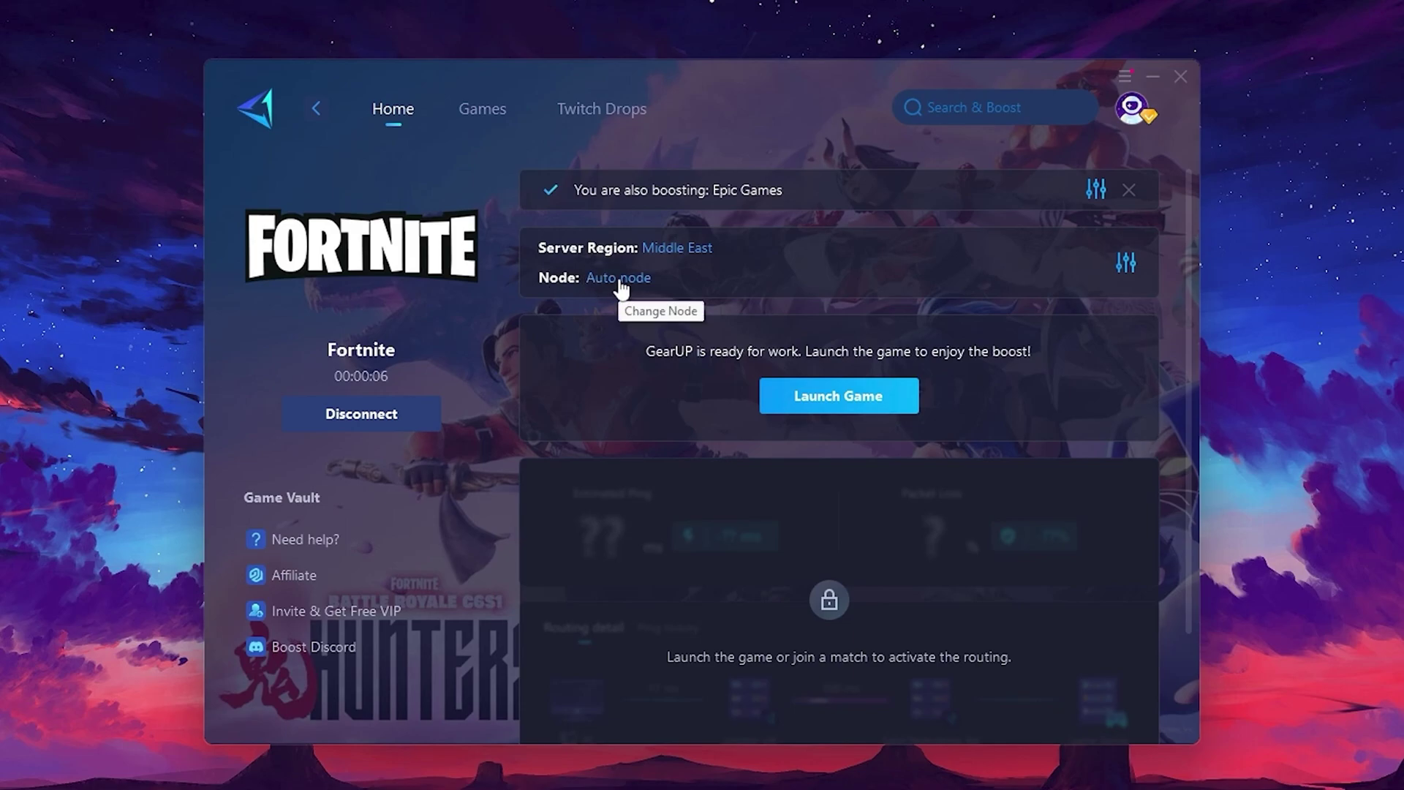
click(684, 251)
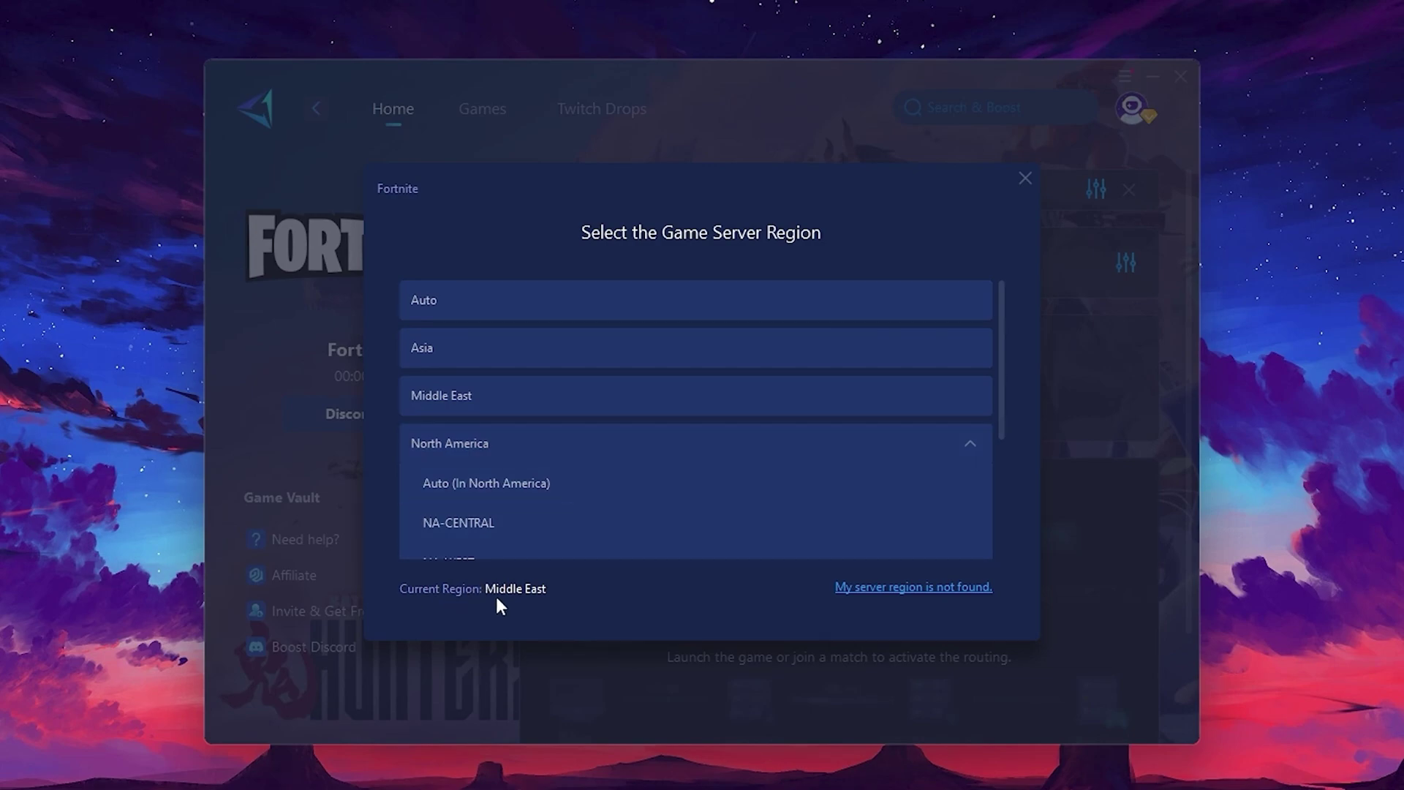
scroll(649, 434, down, 1)
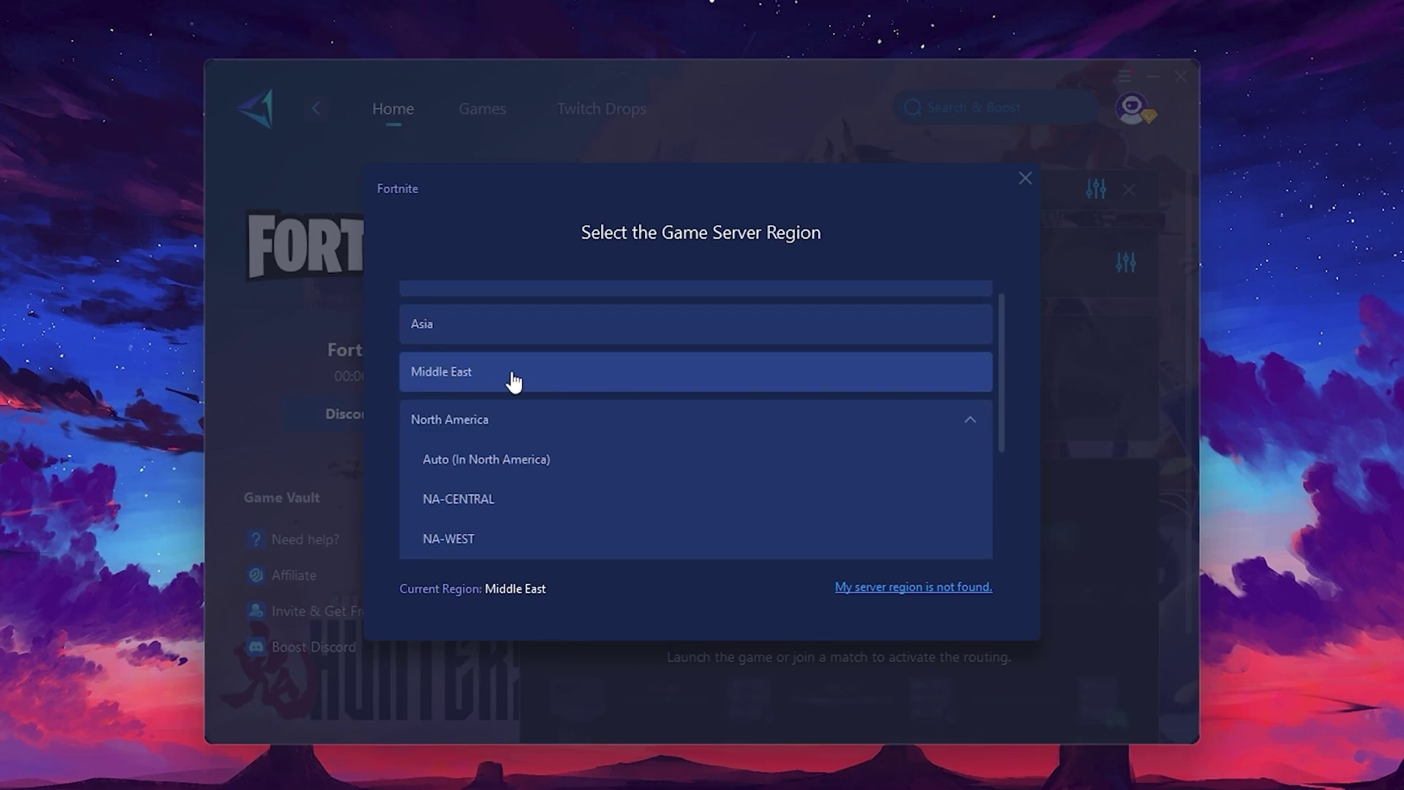
click(1025, 178)
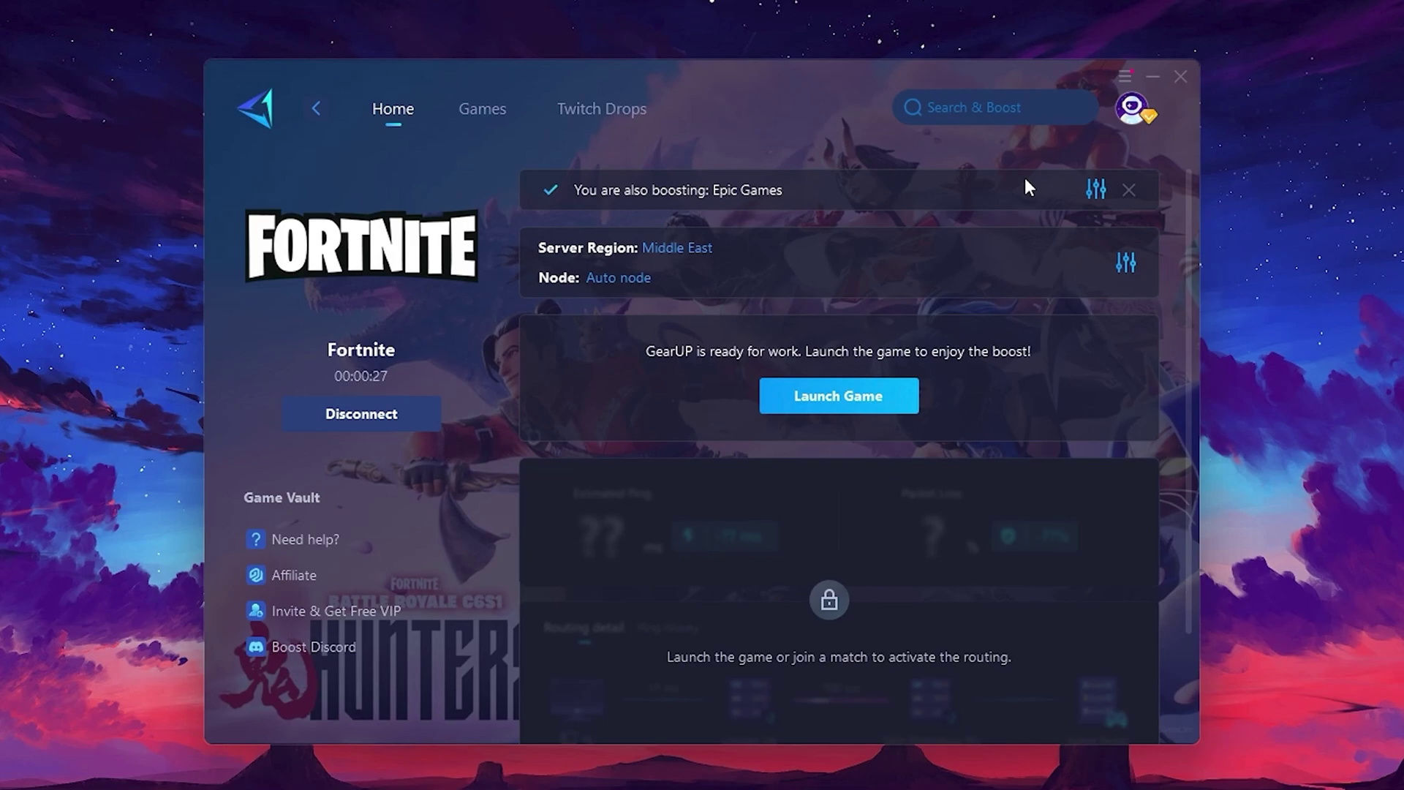
click(614, 278)
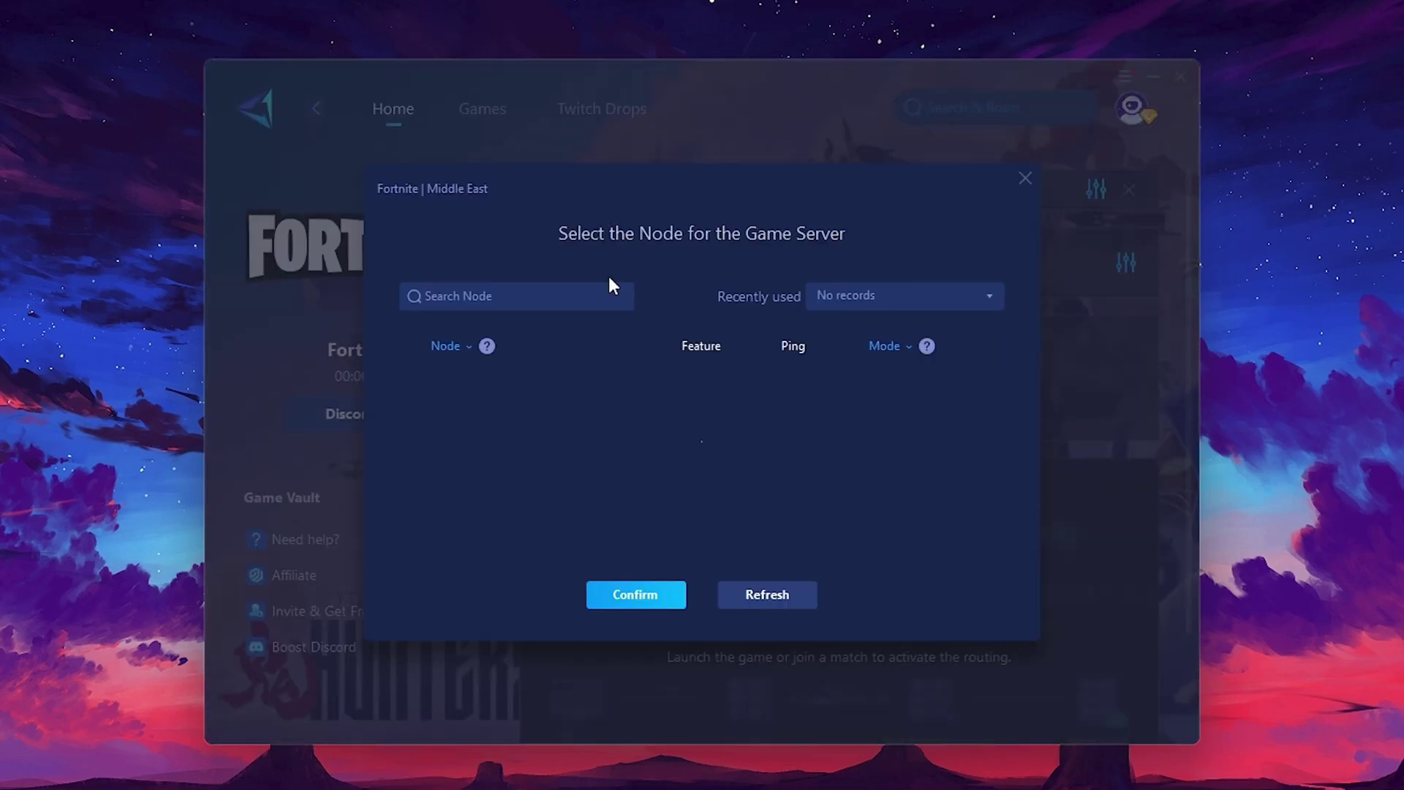
scroll(812, 406, down, 2)
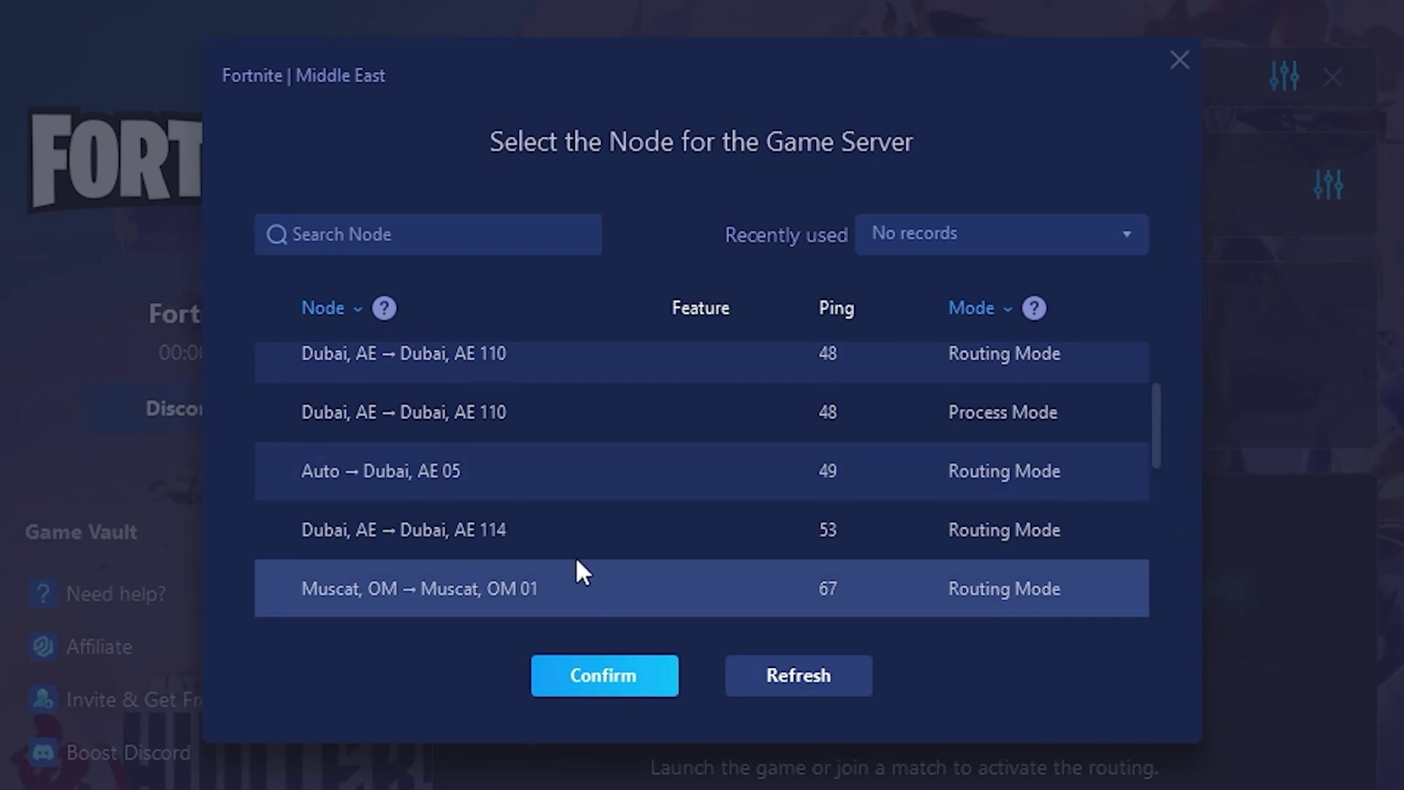
scroll(925, 491, up, 2)
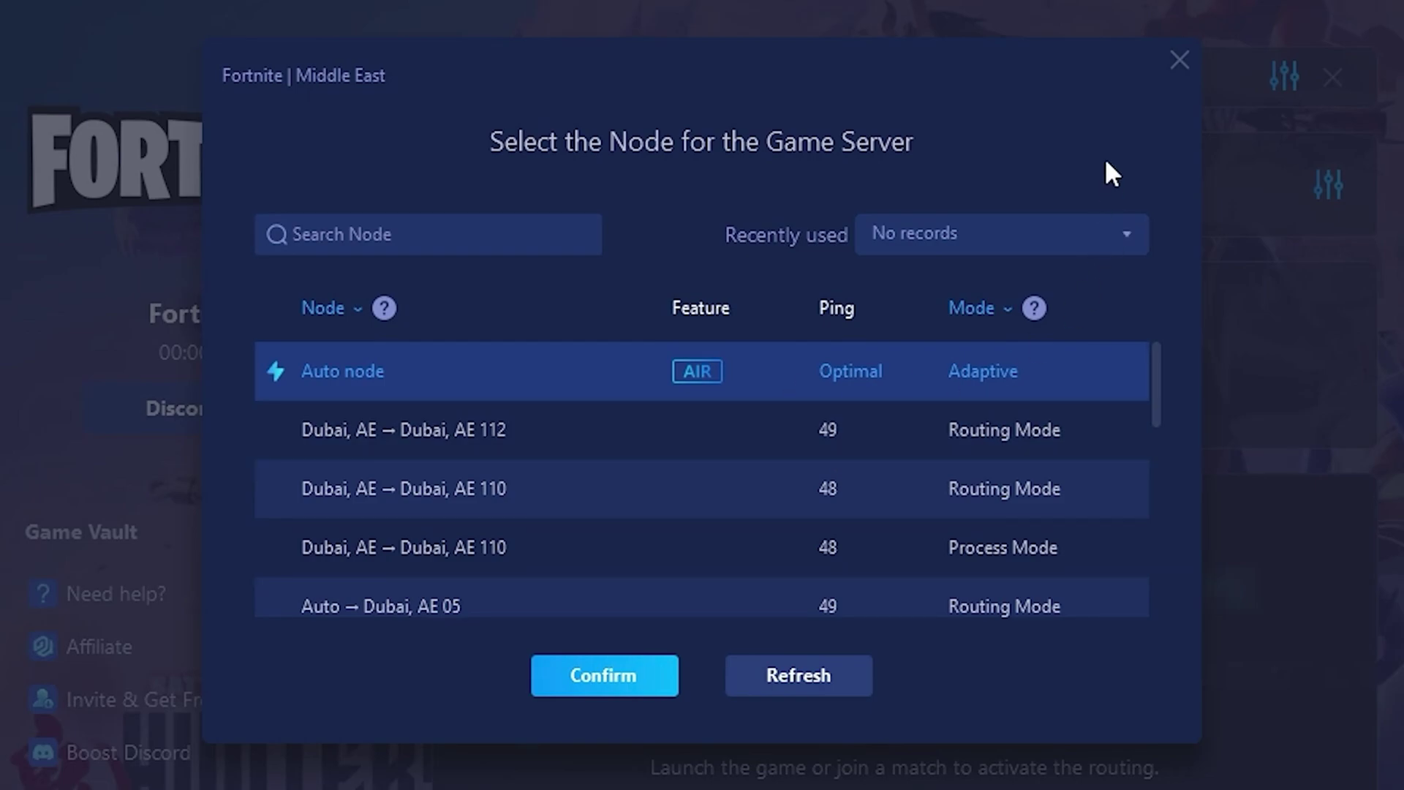
click(1181, 61)
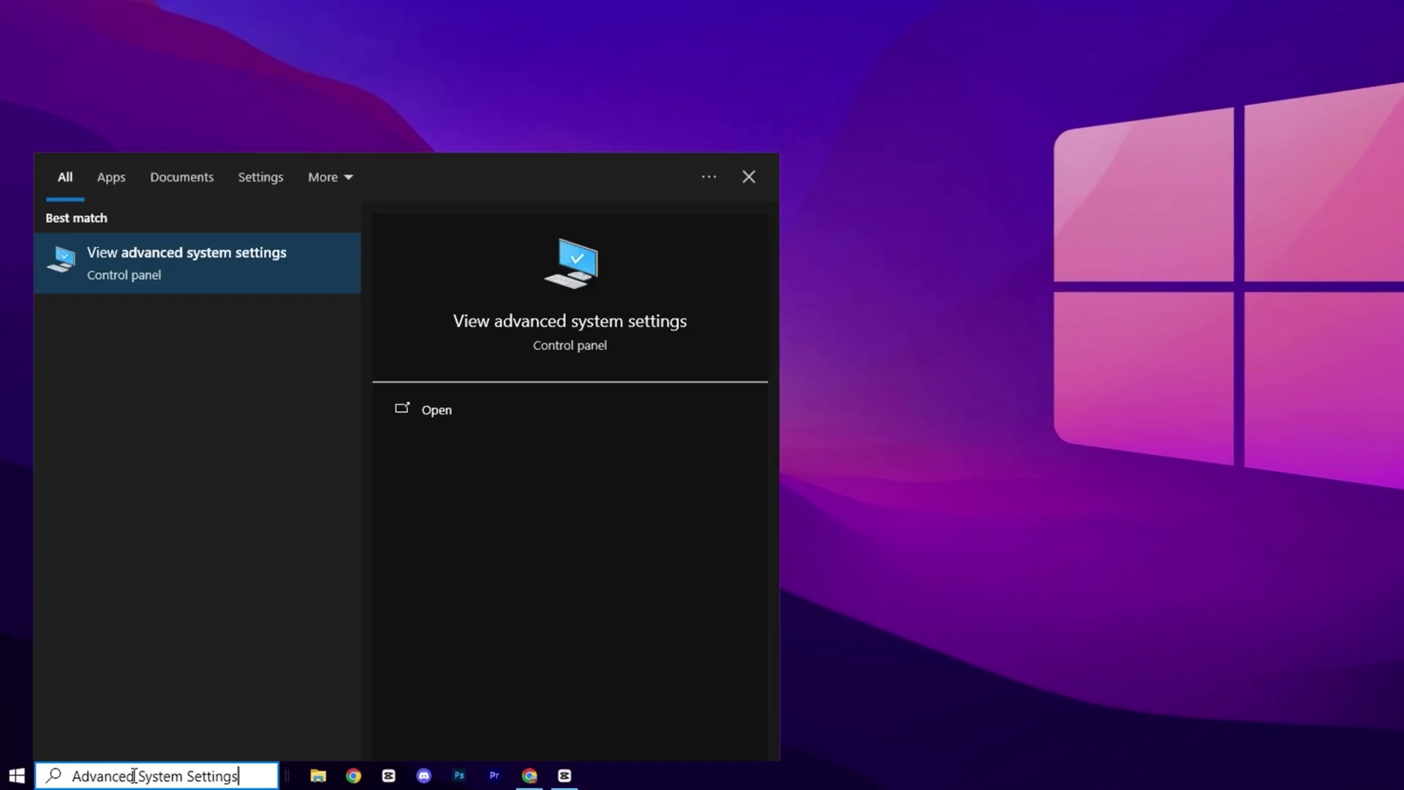
Open Advanced system settings, then the Advanced tab of Performance Options to see processor scheduling.
click(188, 258)
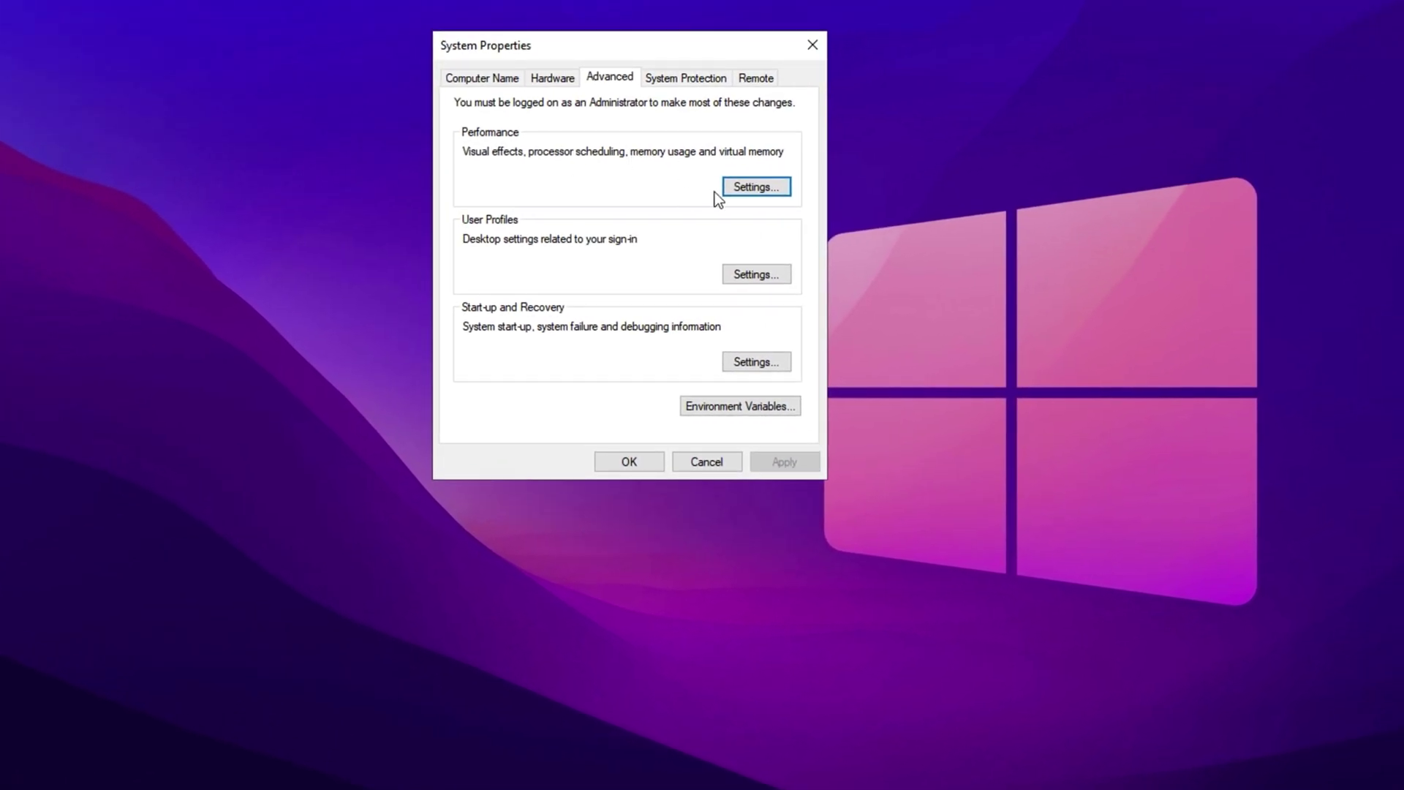
click(754, 188)
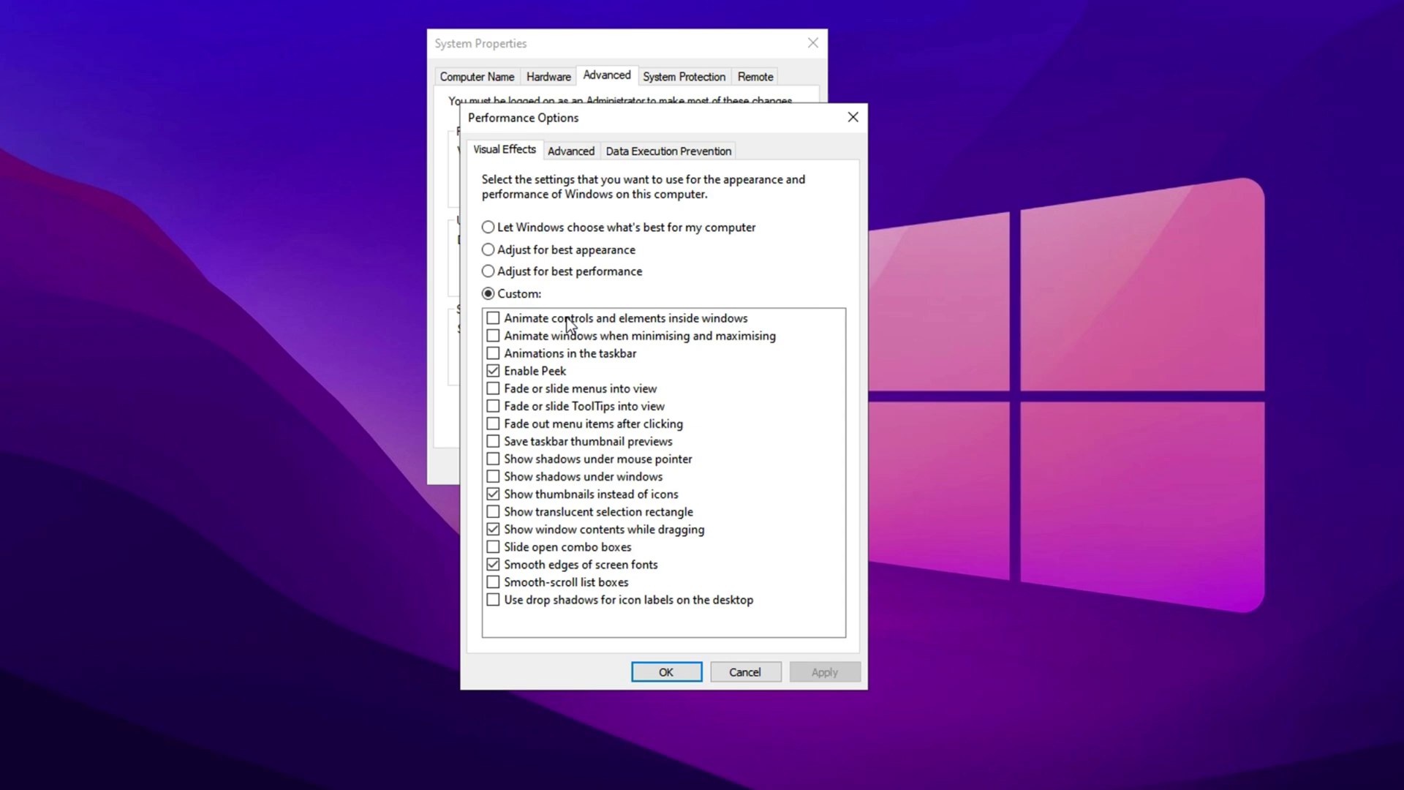
click(568, 150)
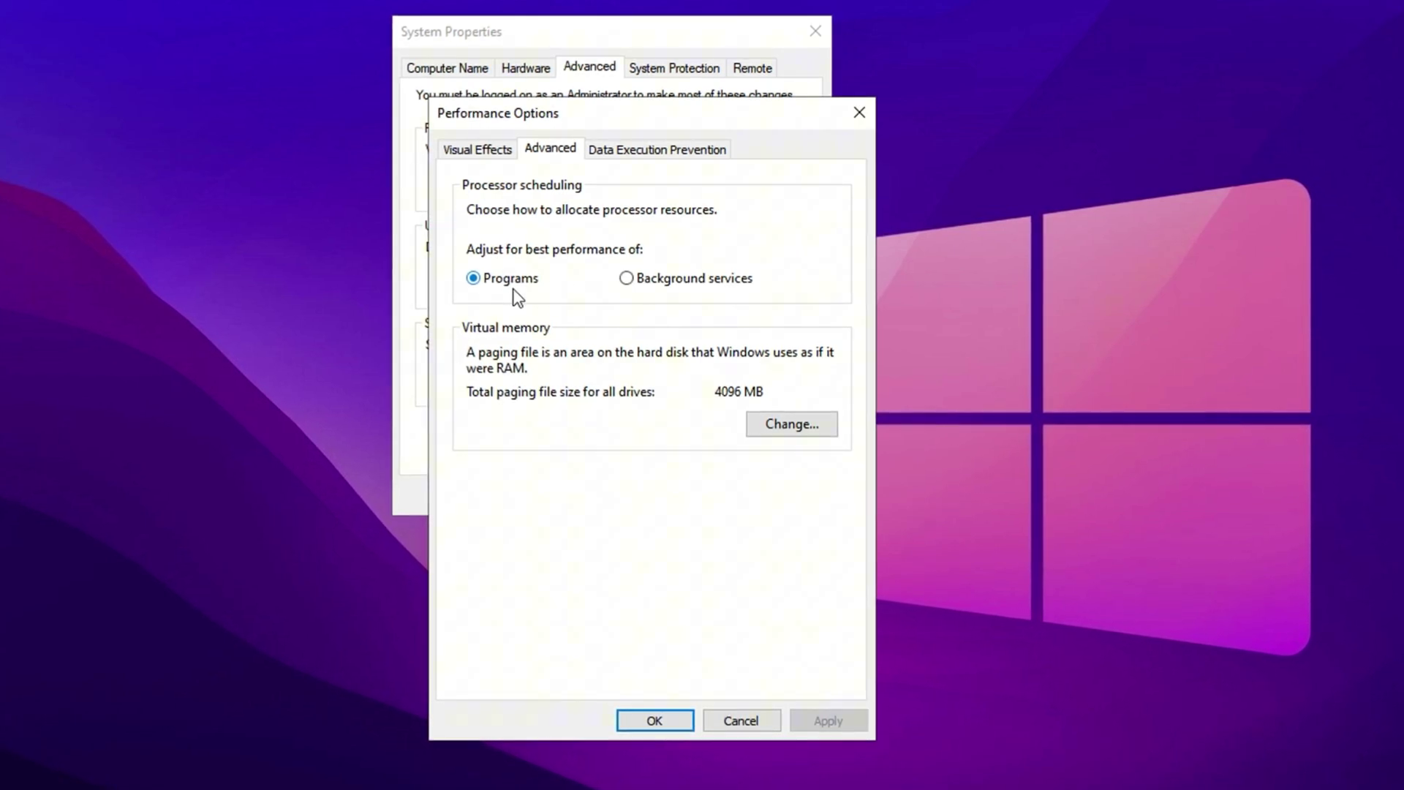
Set processor scheduling to Programs and enable window animation when minimising and maximising.
click(515, 289)
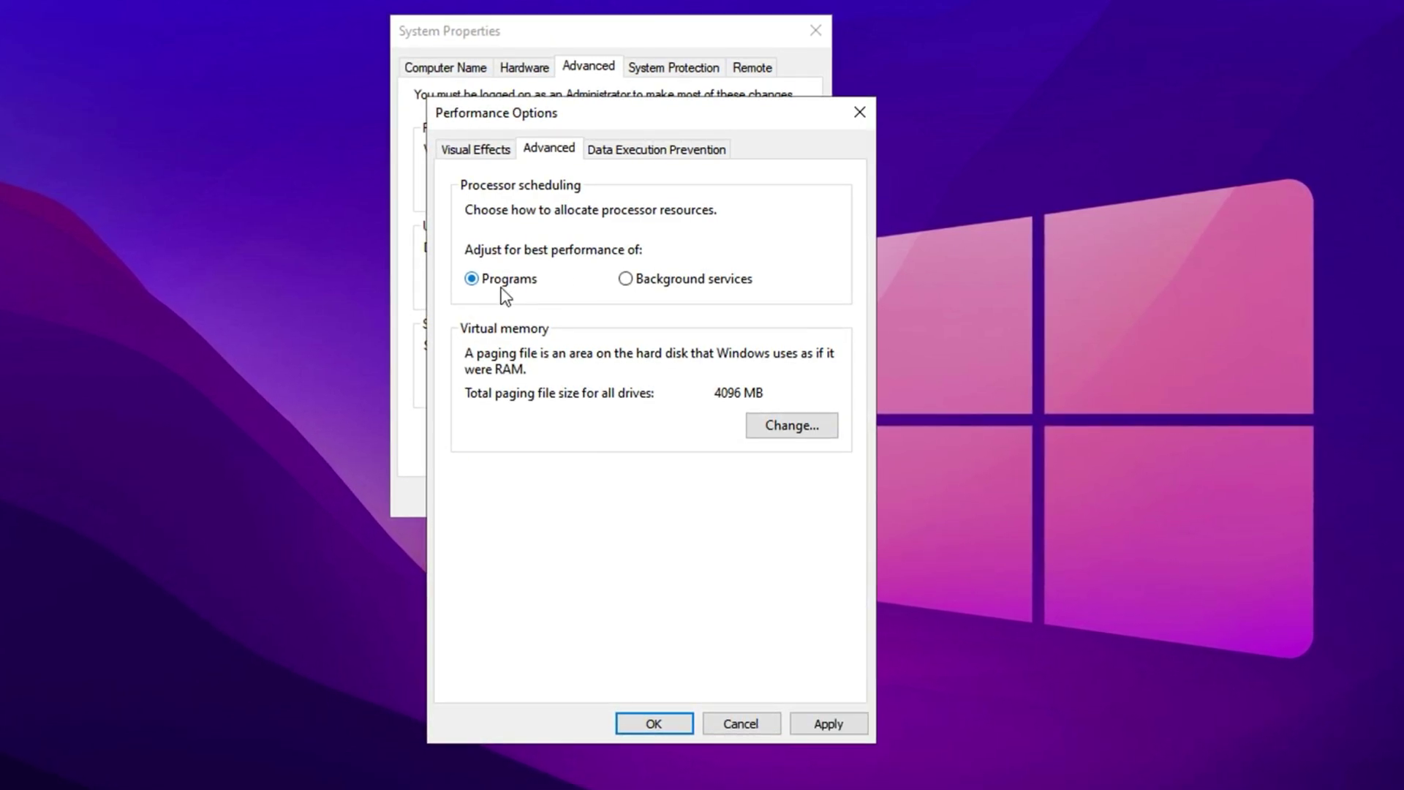
click(477, 152)
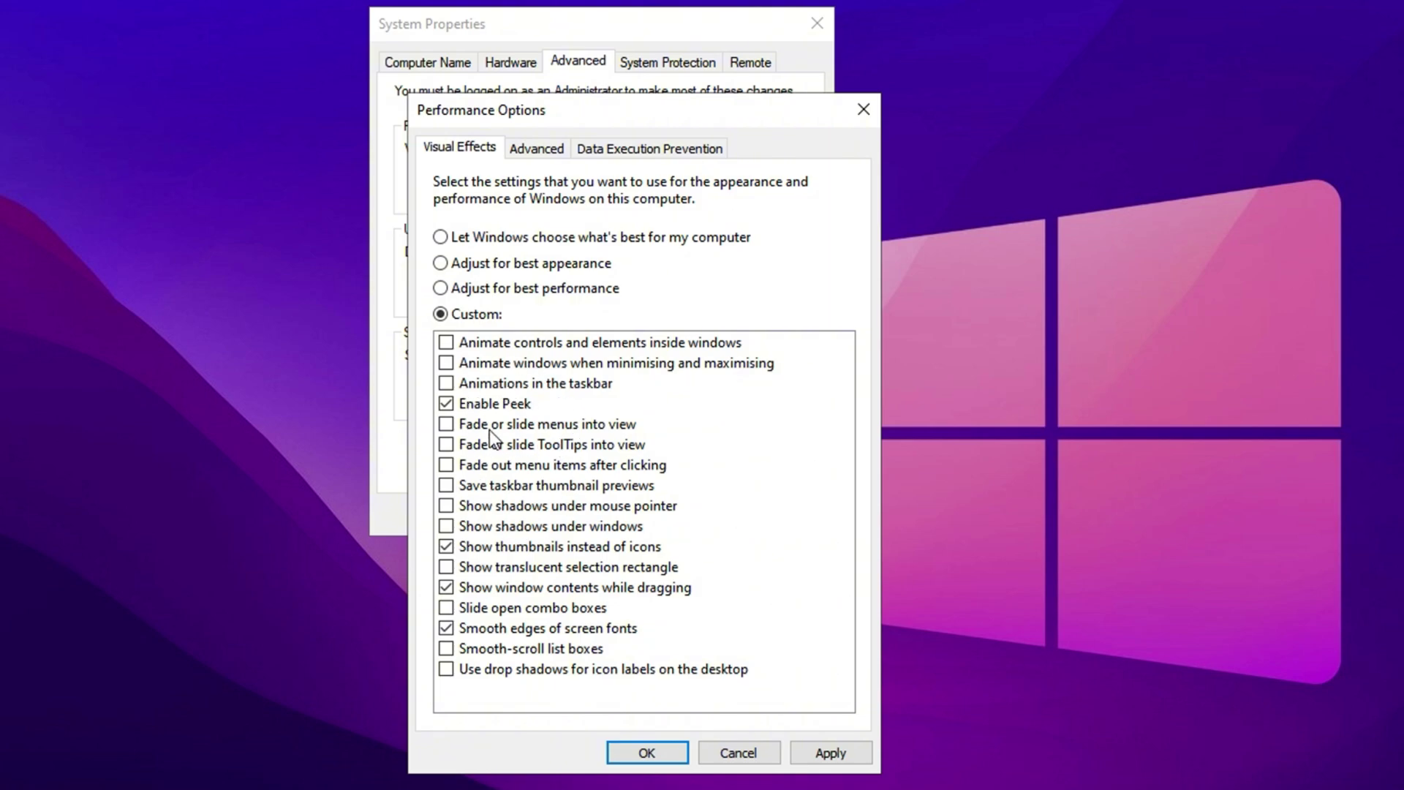
click(445, 363)
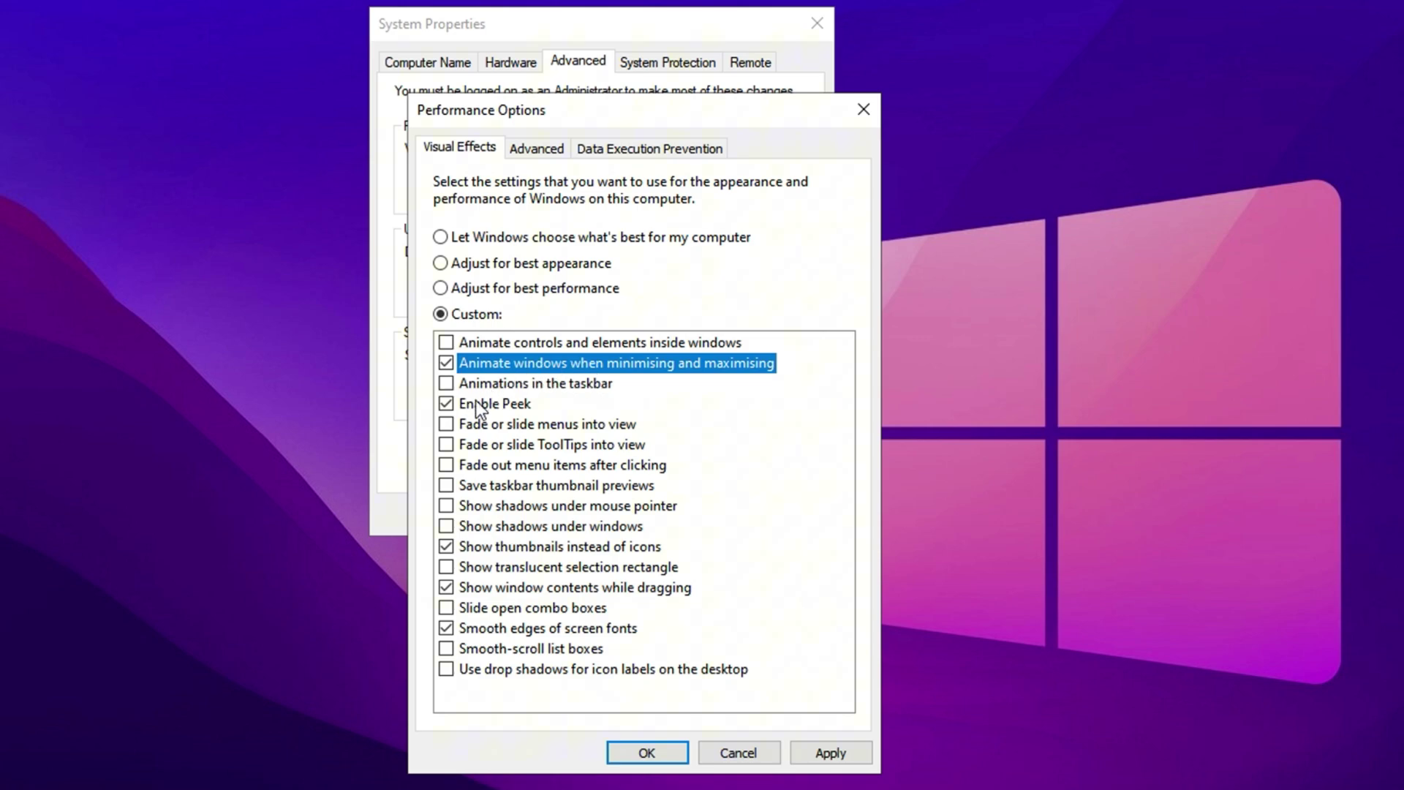
Turn off Enable Peek and Show window contents while dragging, then close the performance windows.
click(448, 404)
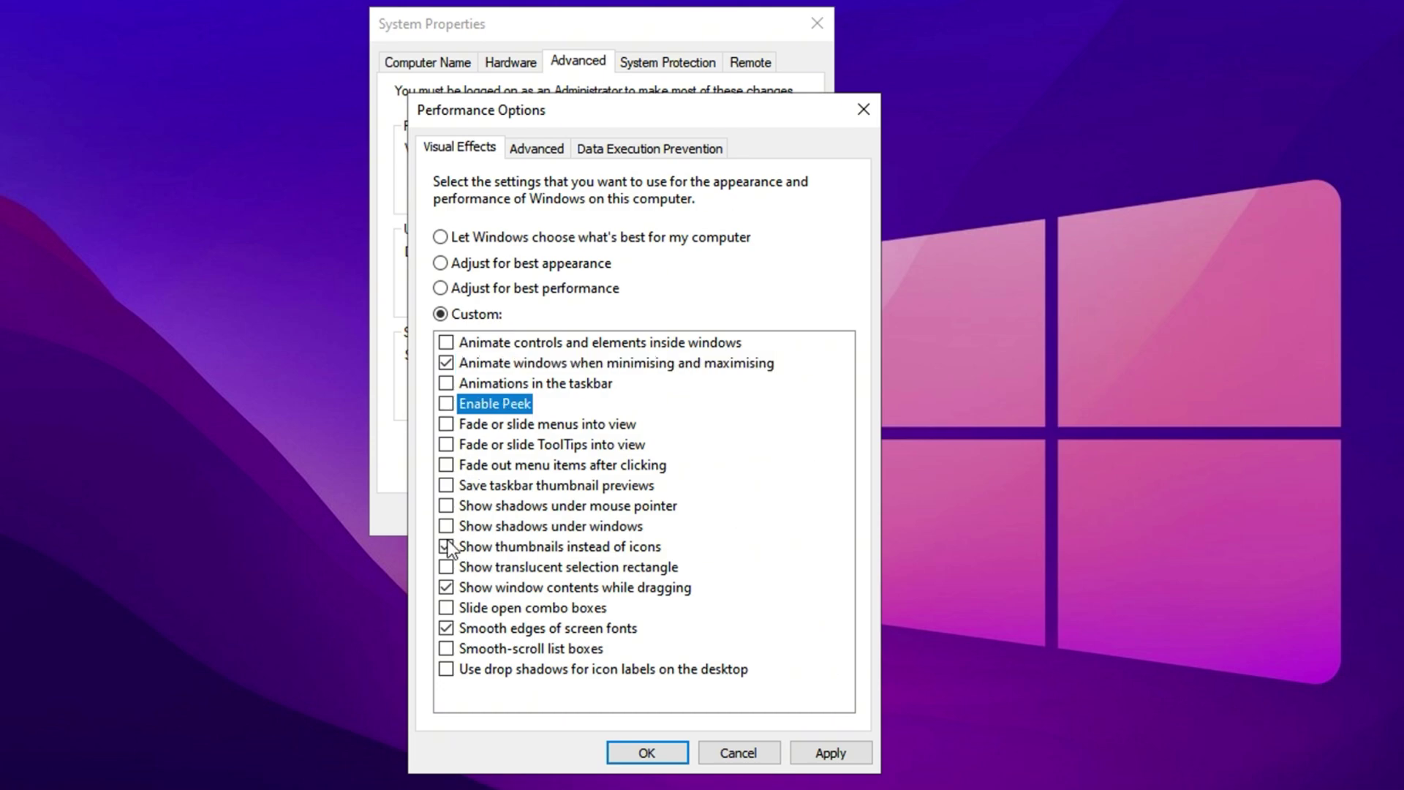
click(446, 547)
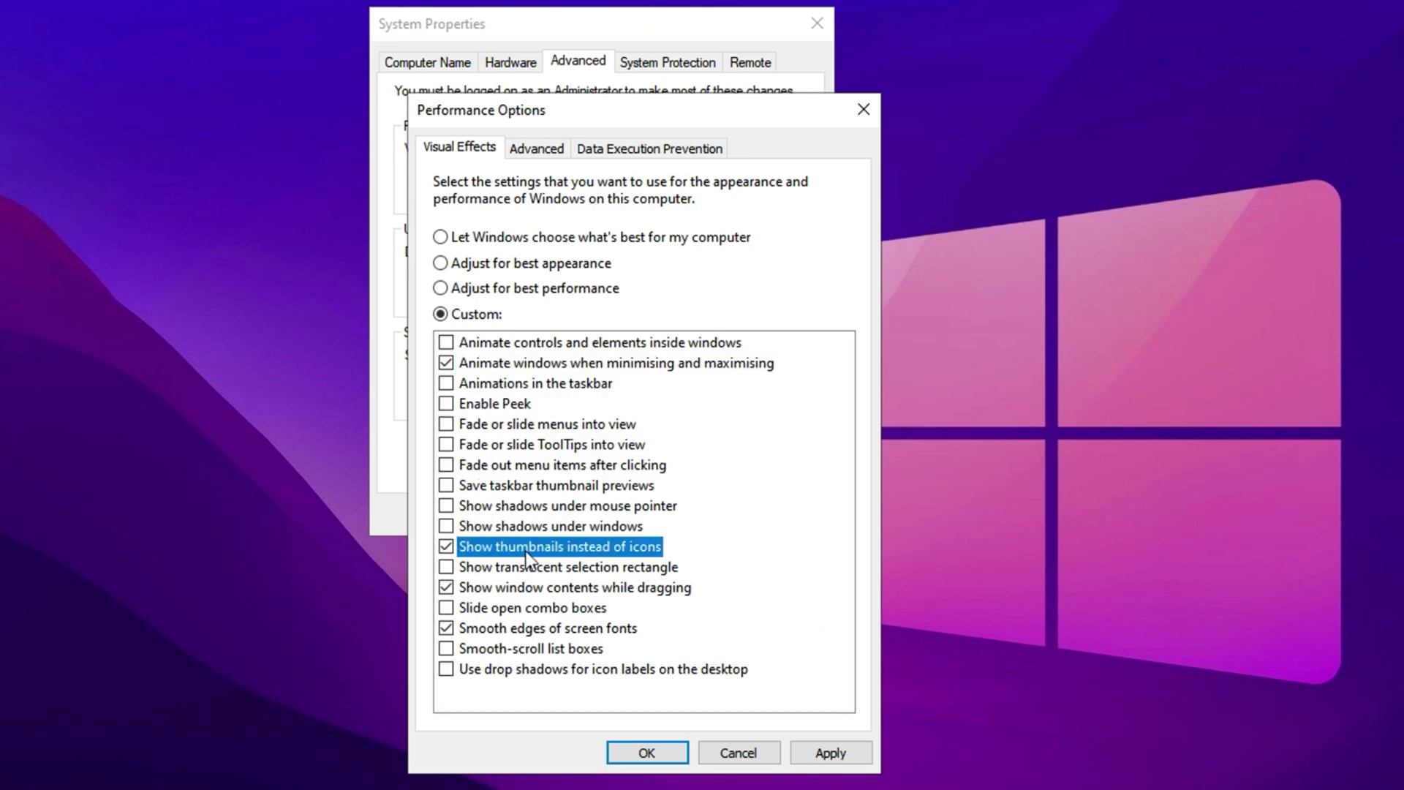
click(447, 590)
click(447, 632)
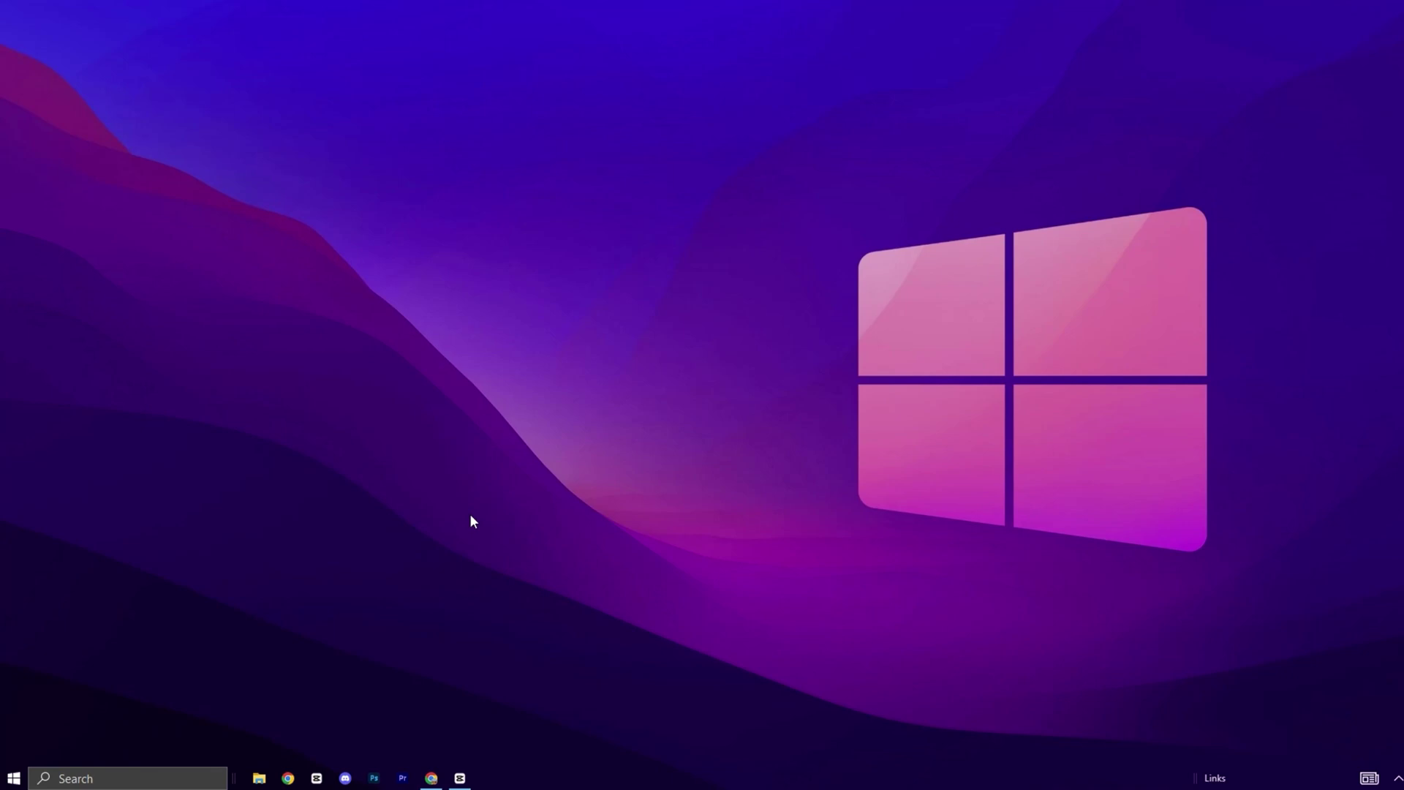
click(139, 783)
text(co)
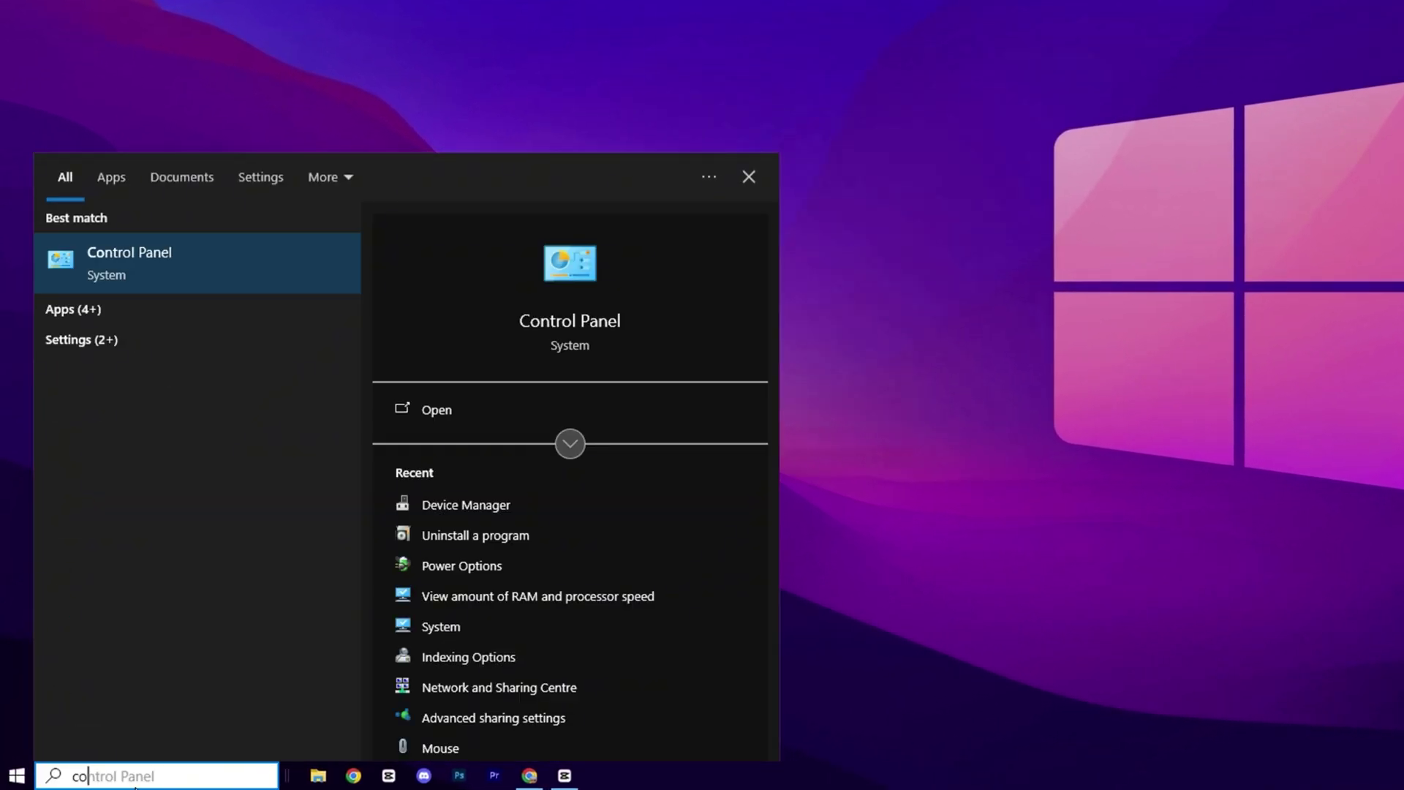
text(re)
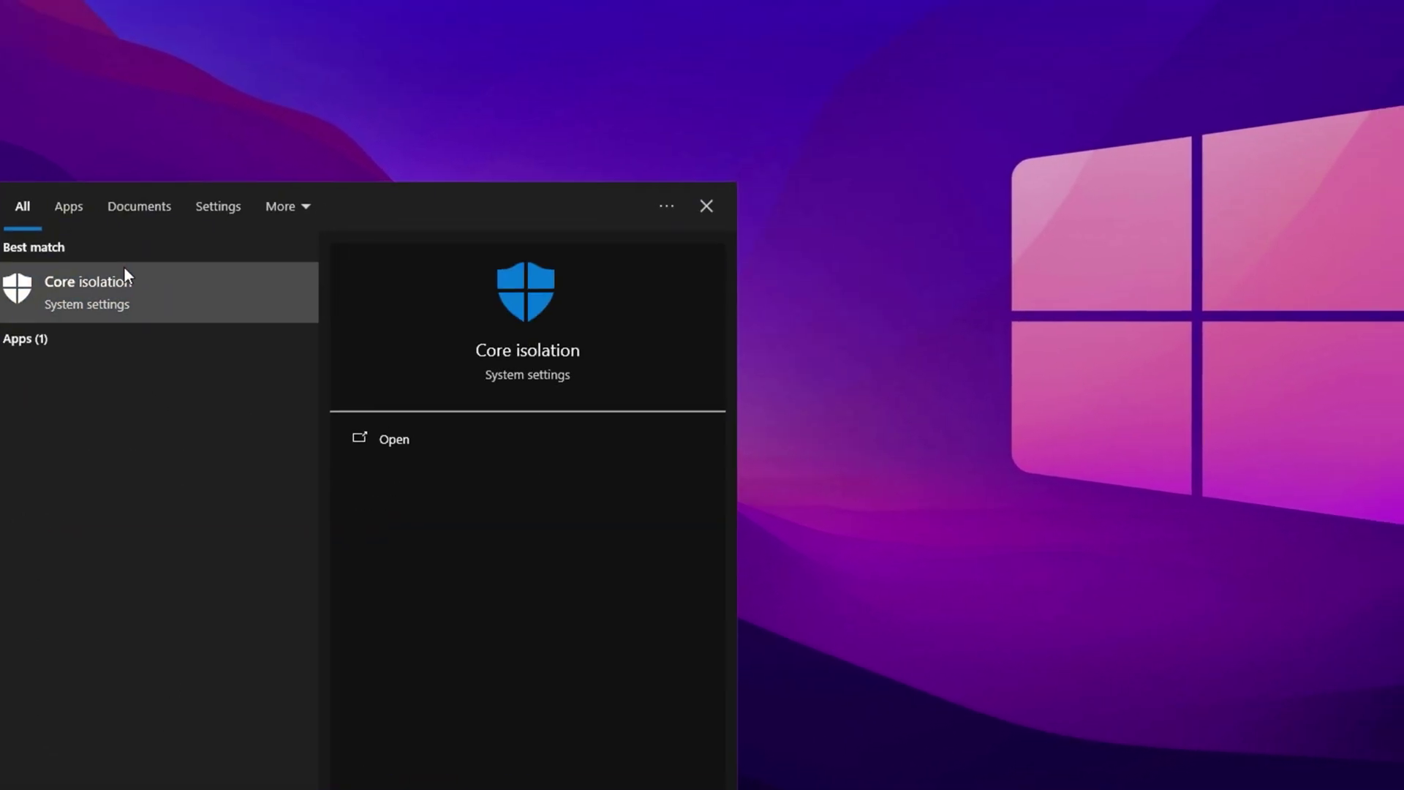
click(169, 246)
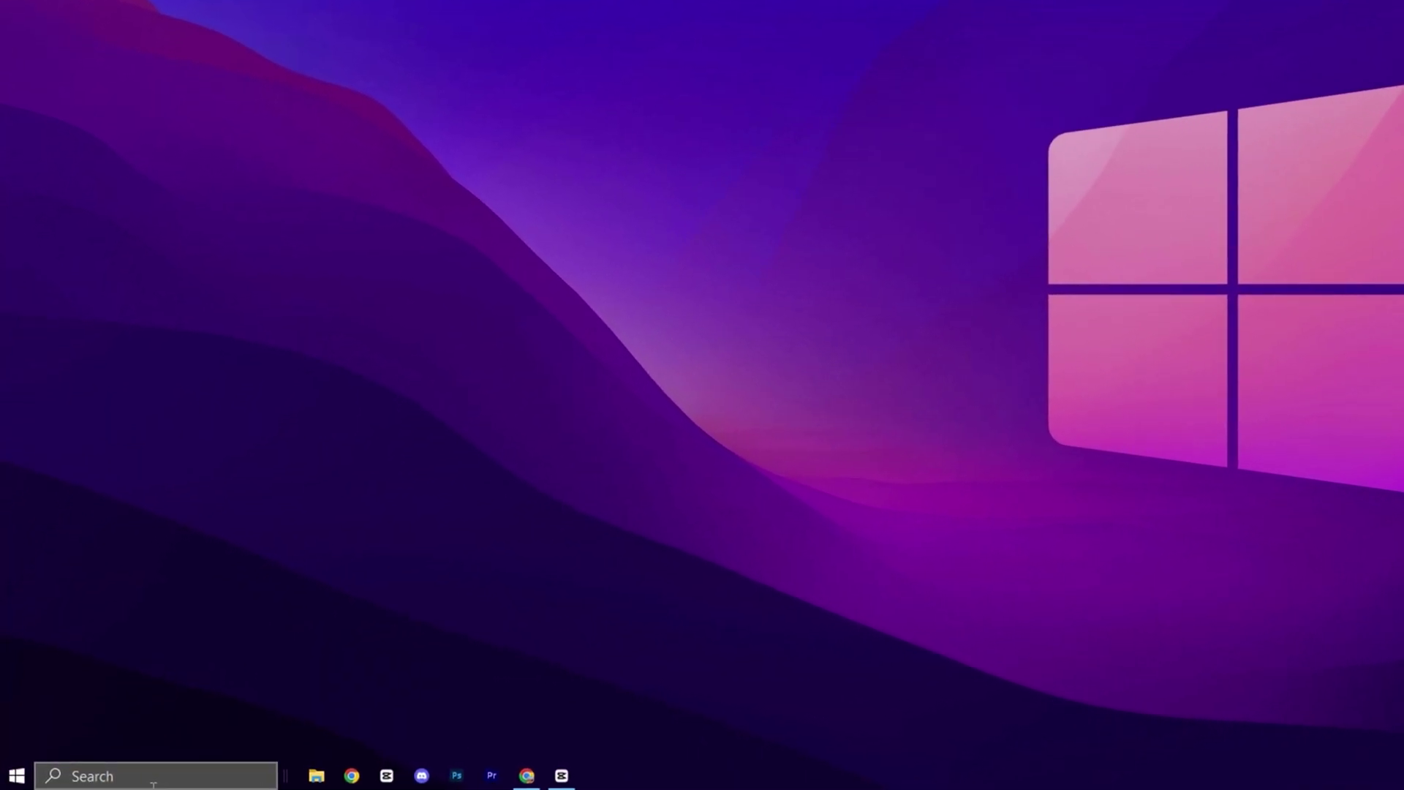
Search 'sytem con' to open System Configuration and go to its Boot tab.
click(151, 775)
text(sytem con)
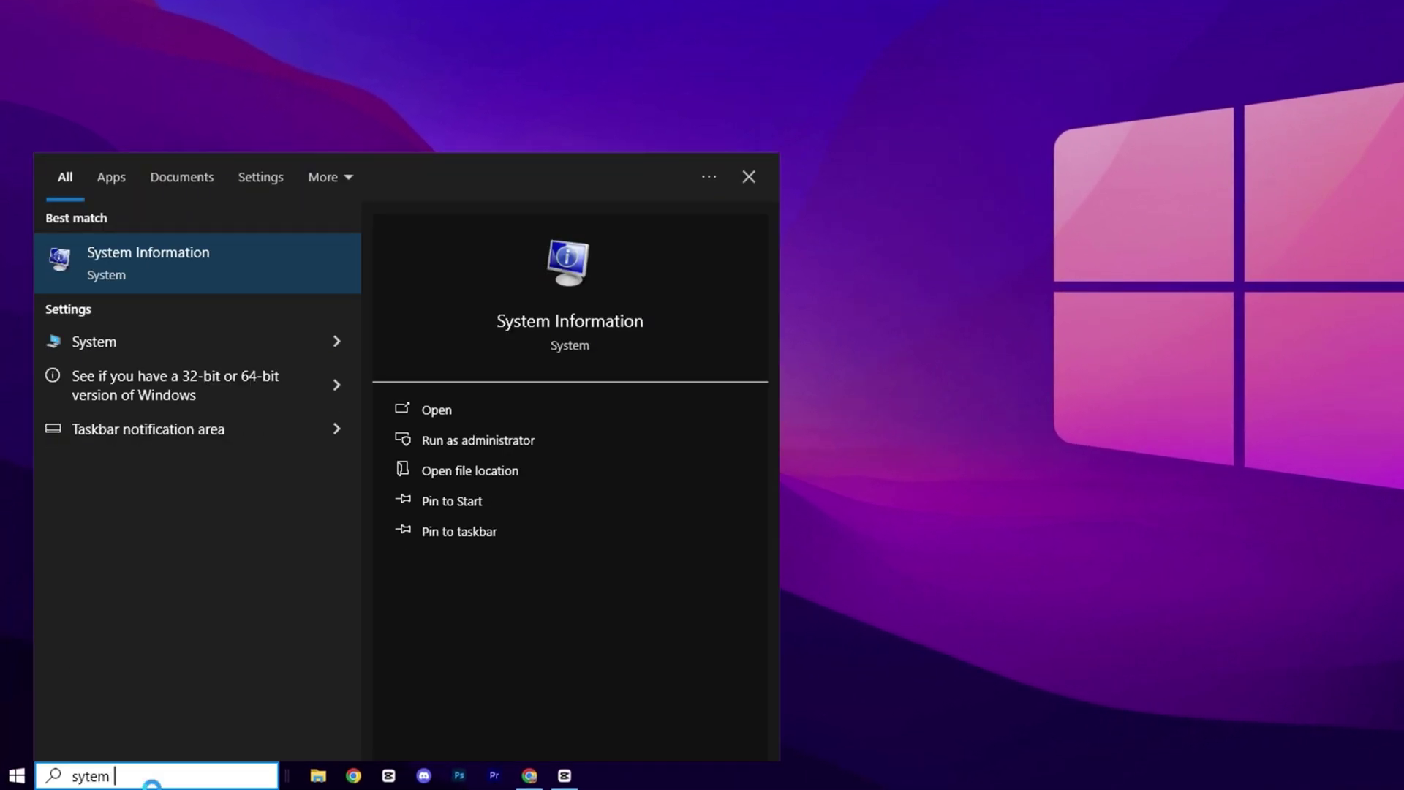
click(184, 271)
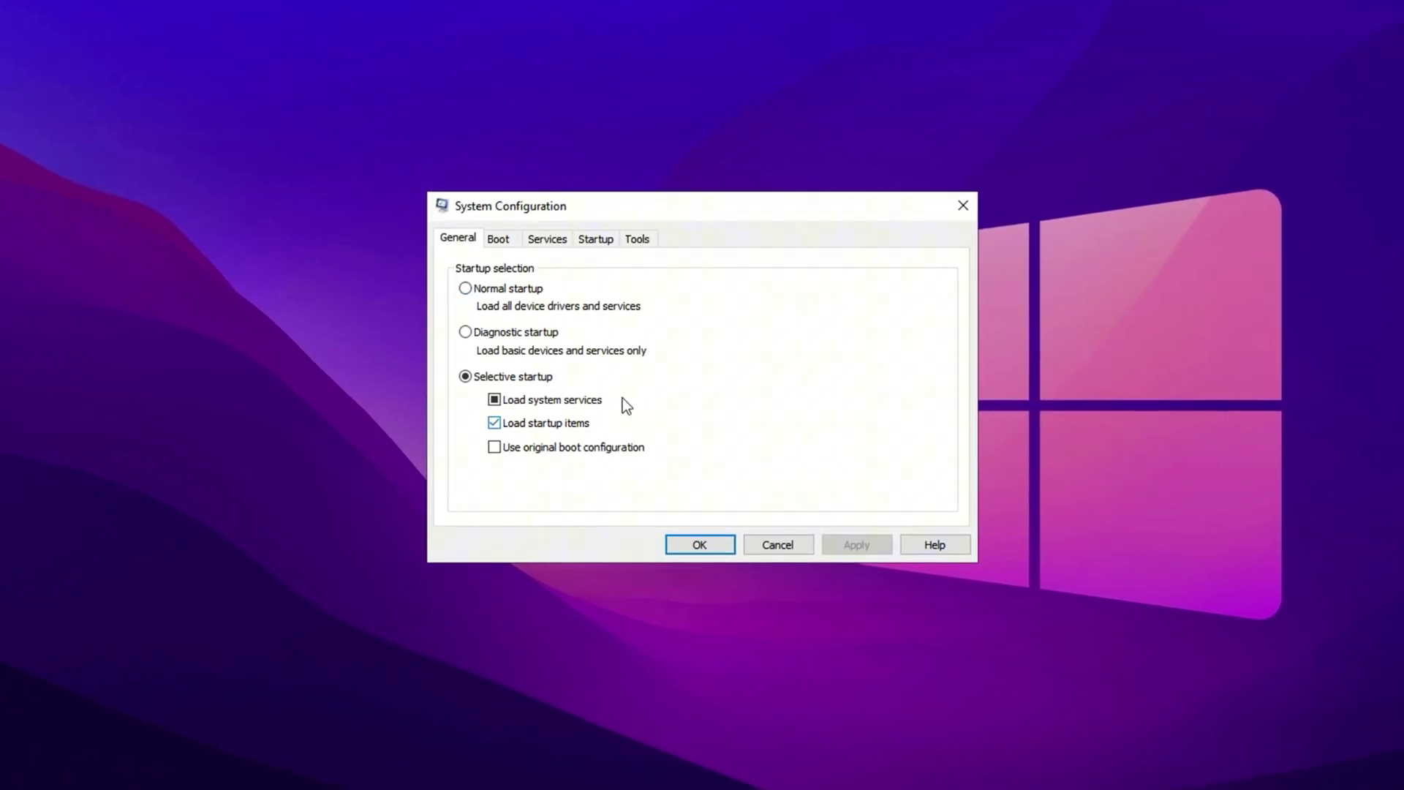
click(504, 238)
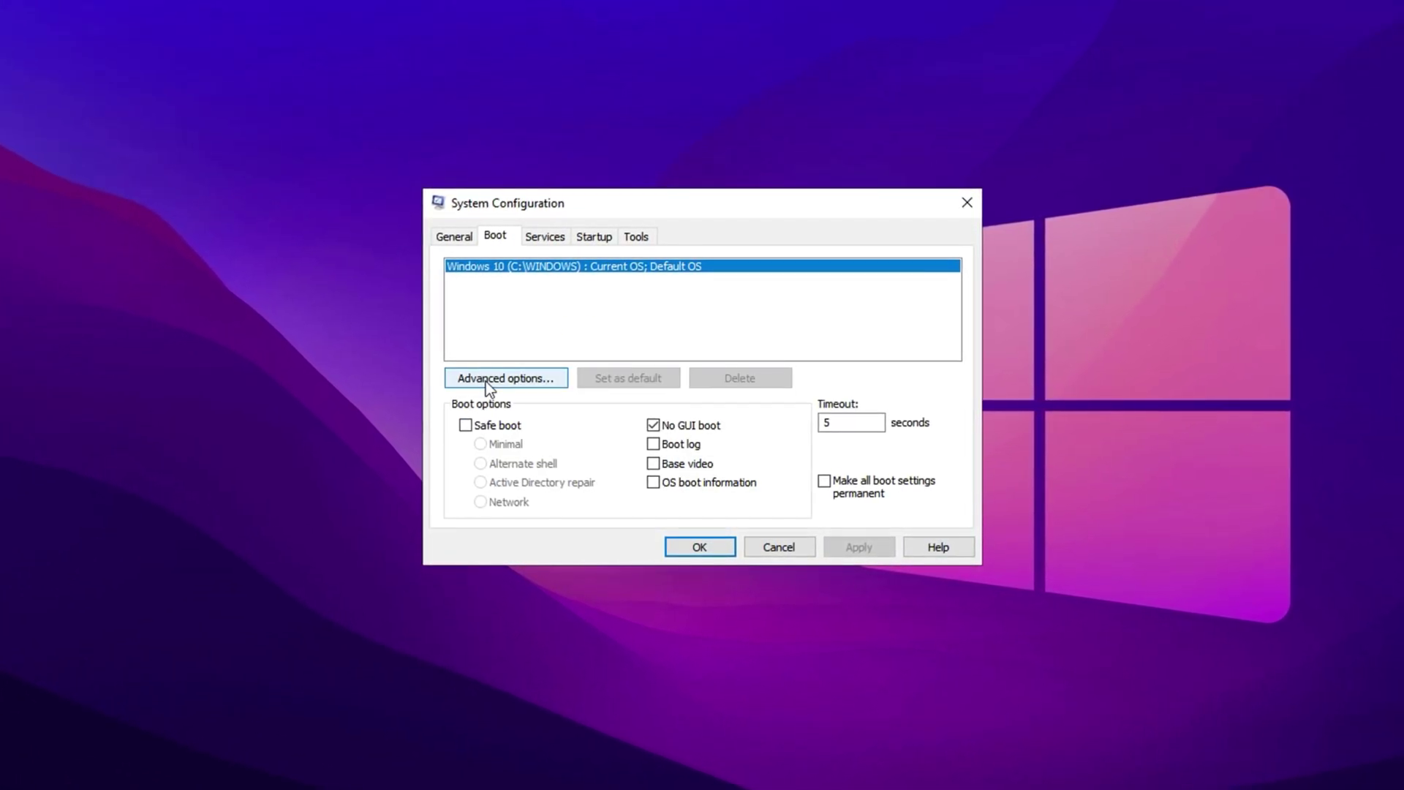
In the advanced boot options, set Number of processors to 8 and confirm.
click(485, 380)
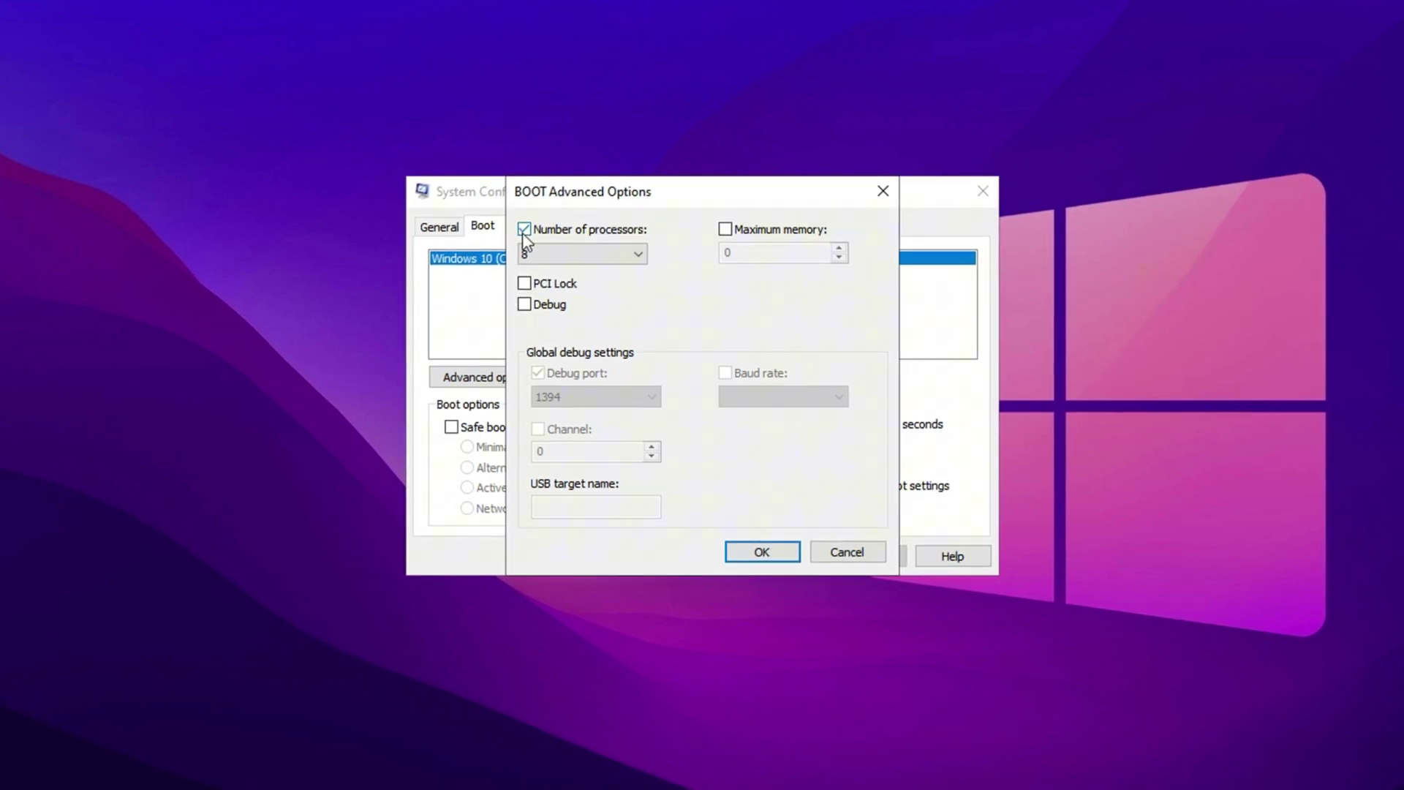
click(550, 250)
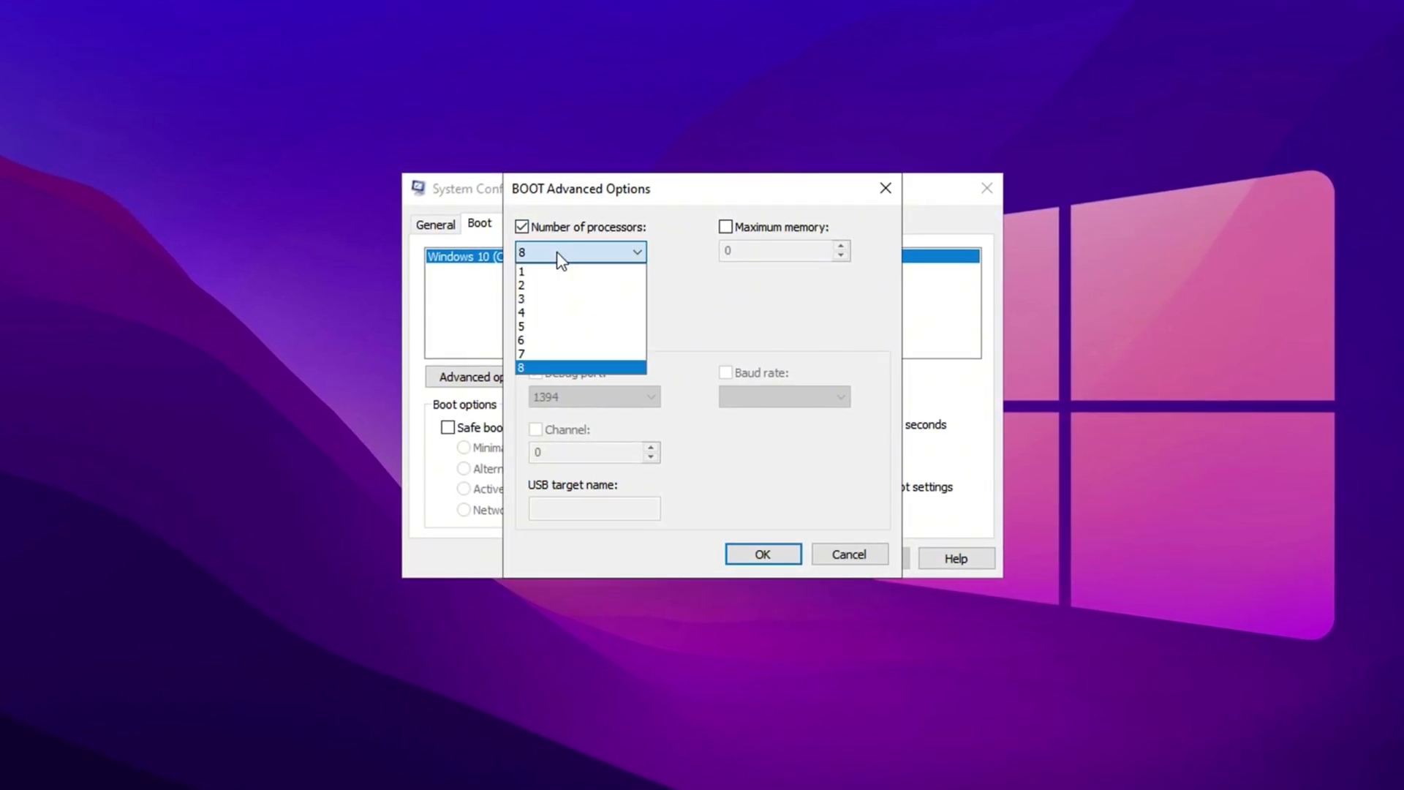
click(548, 369)
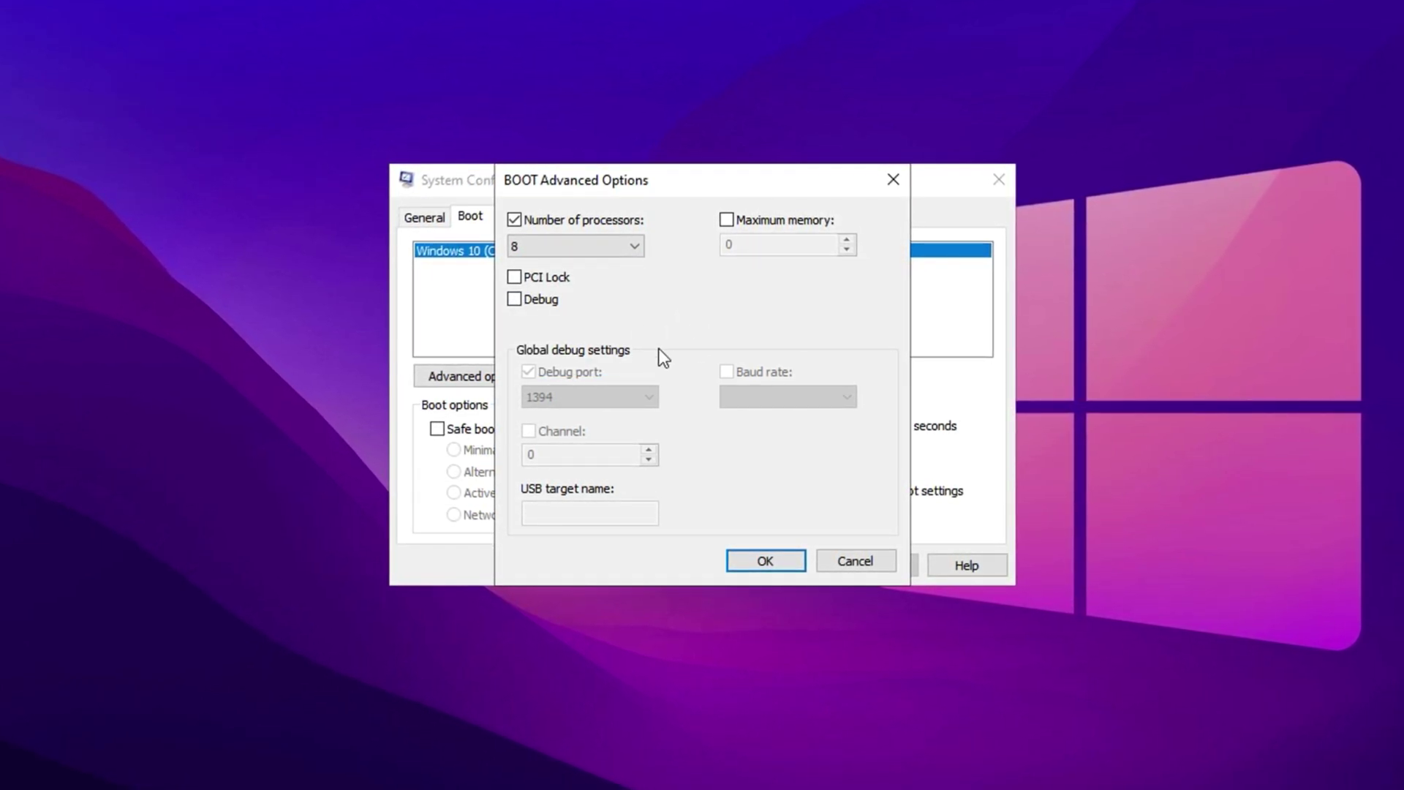
click(608, 249)
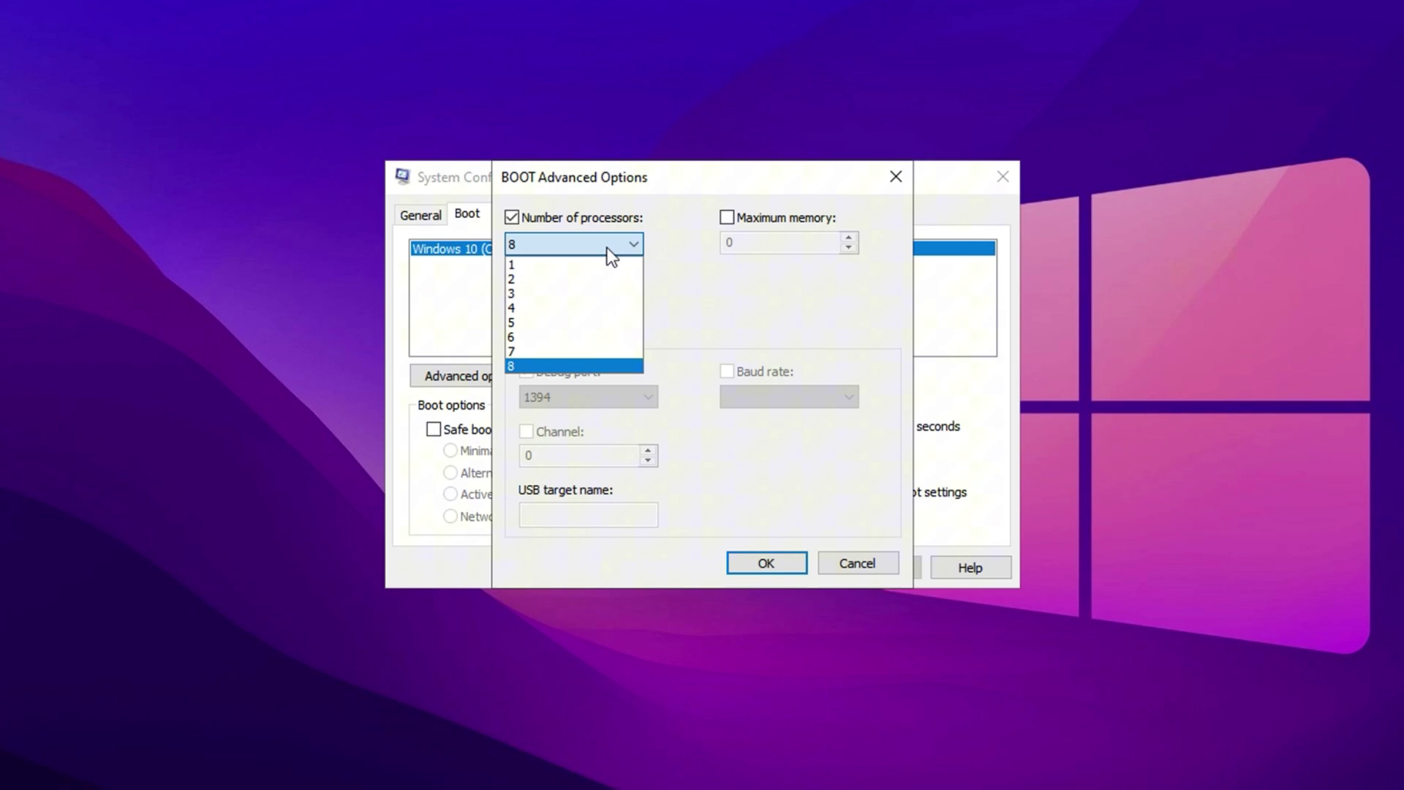
click(608, 249)
click(607, 247)
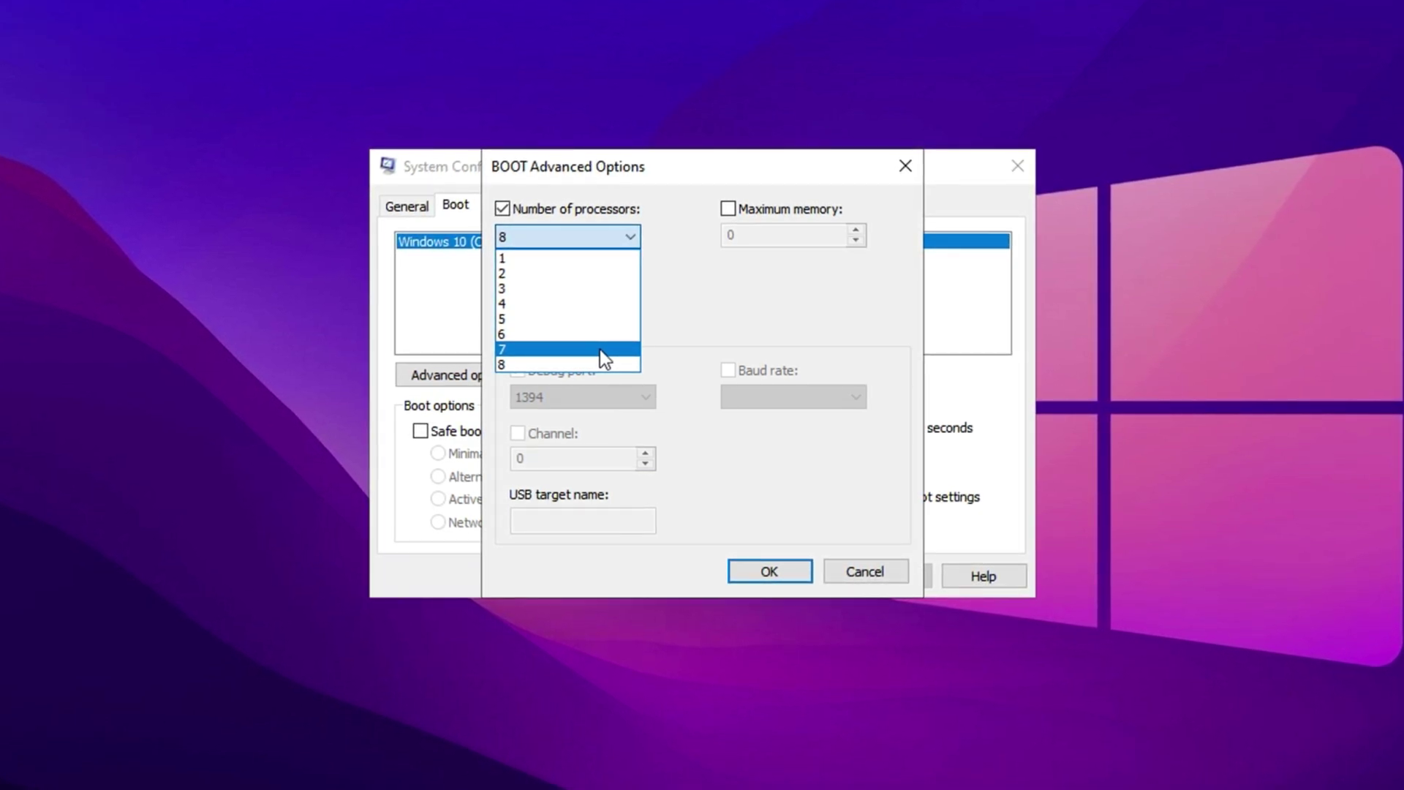
click(726, 330)
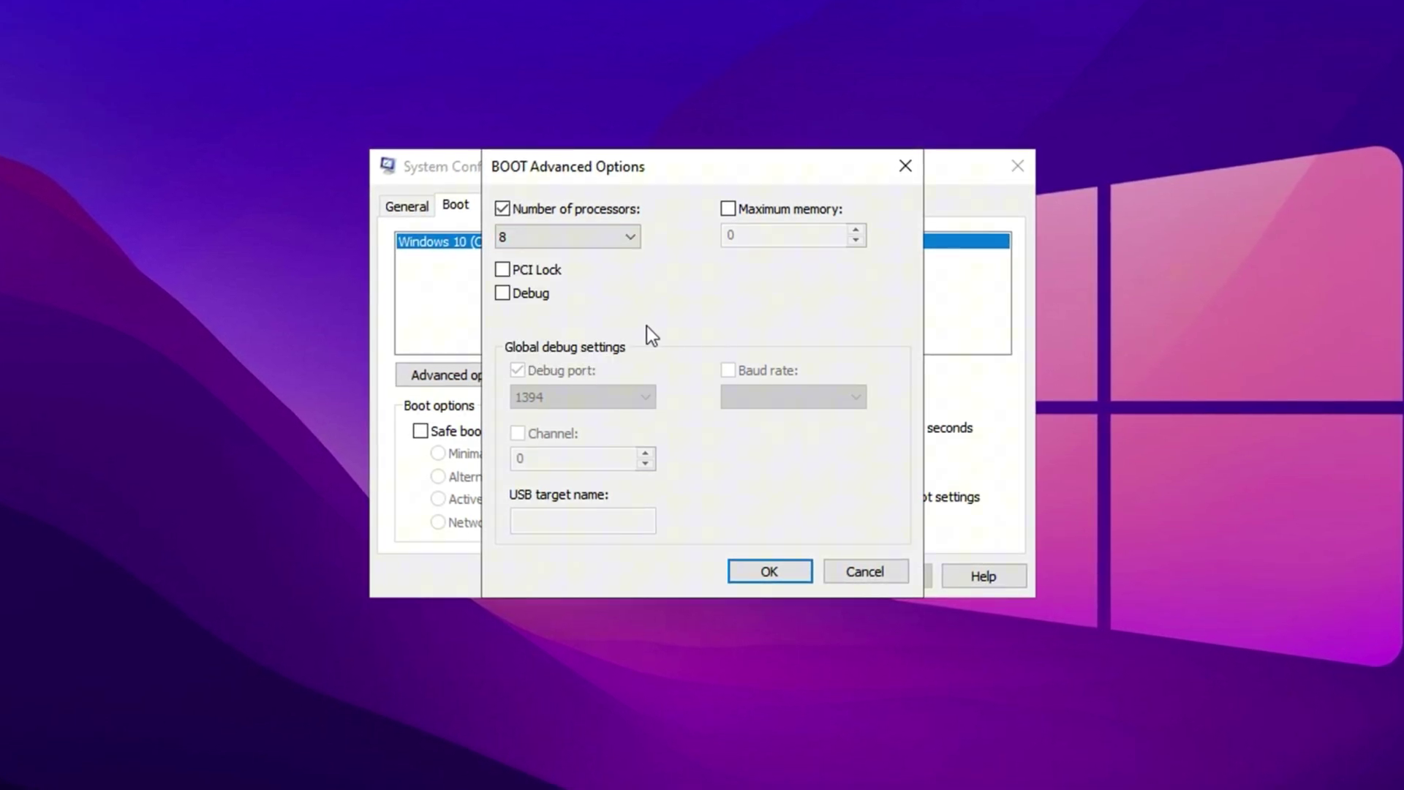
click(755, 565)
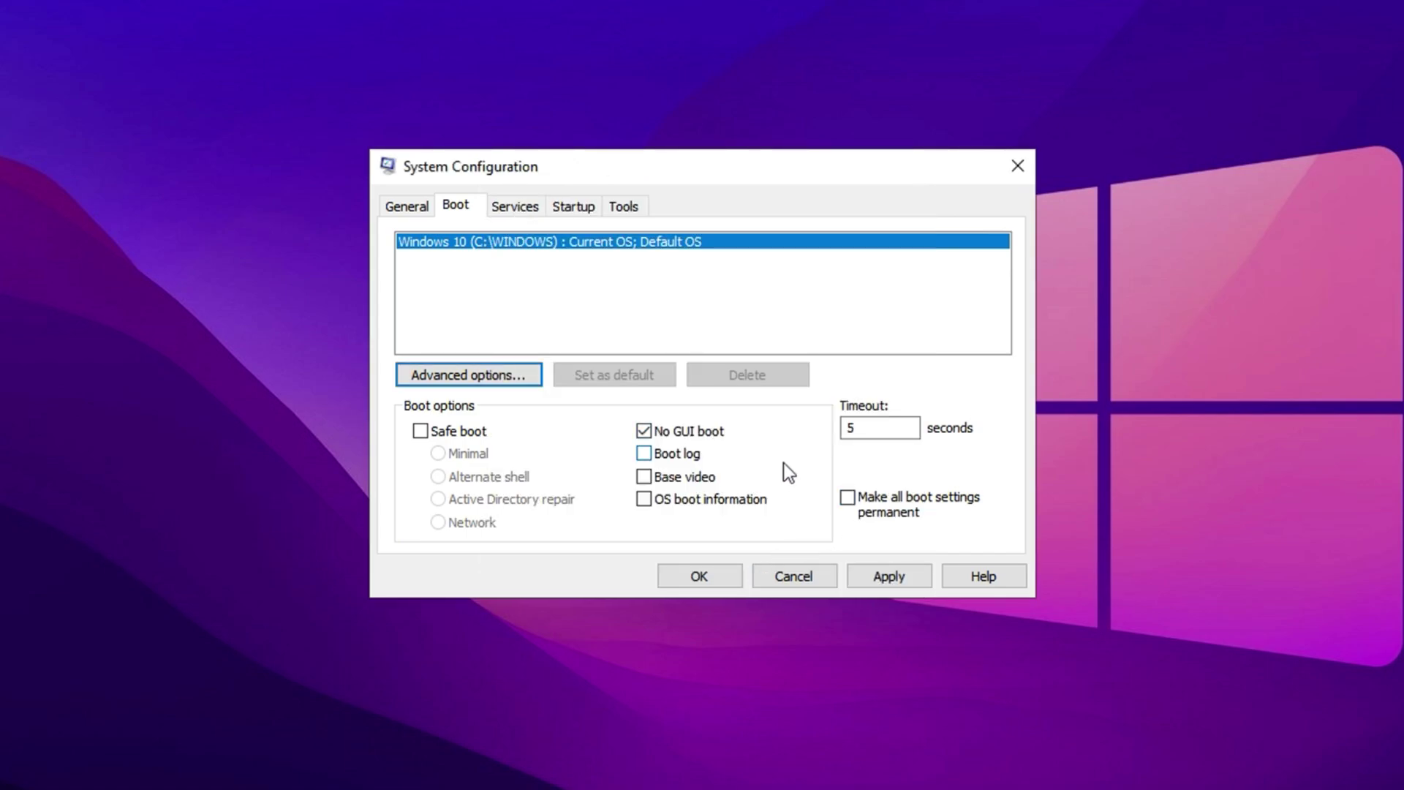
Show services with all Microsoft services hidden, scroll through them, then click OK to save and close.
click(512, 206)
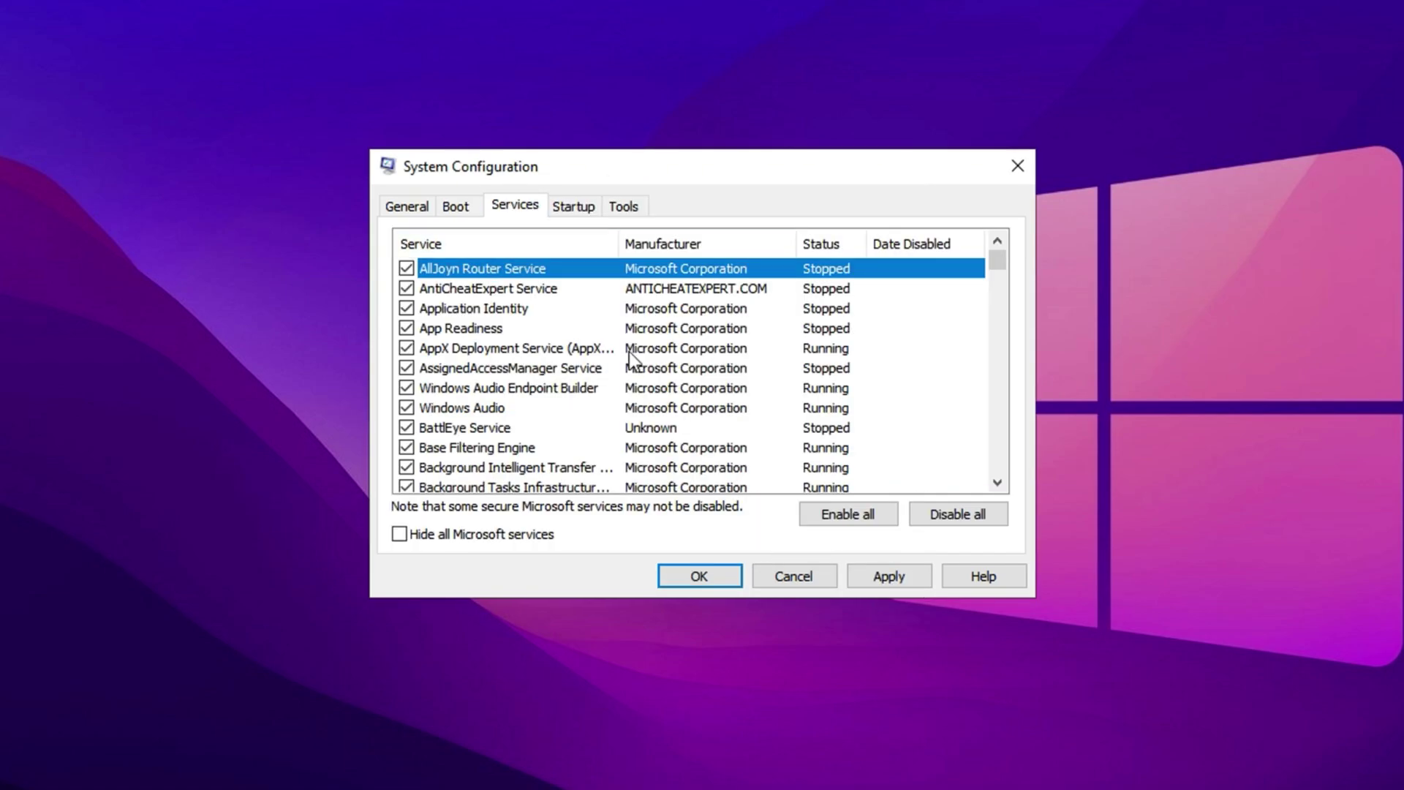
click(430, 534)
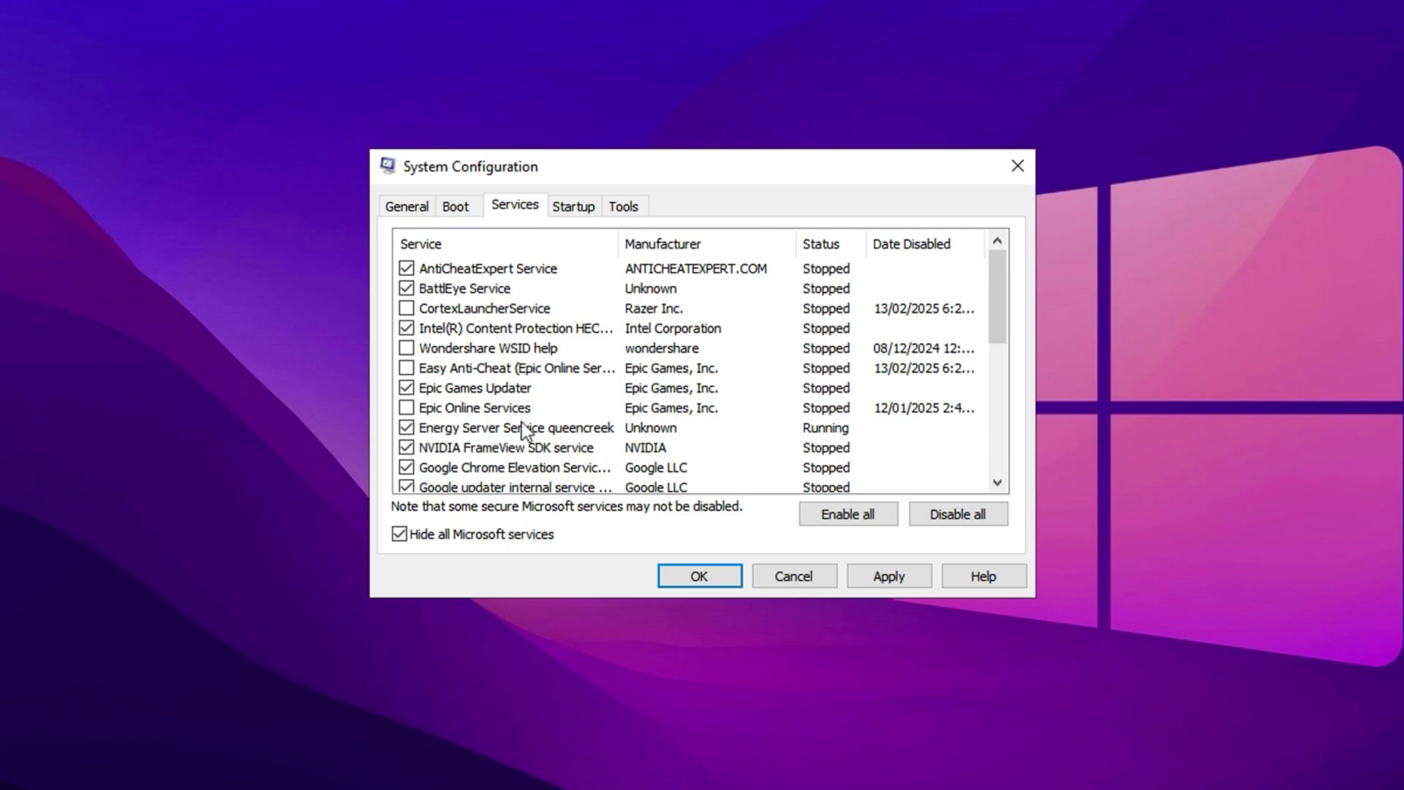
scroll(523, 431, down, 5)
scroll(523, 432, up, 3)
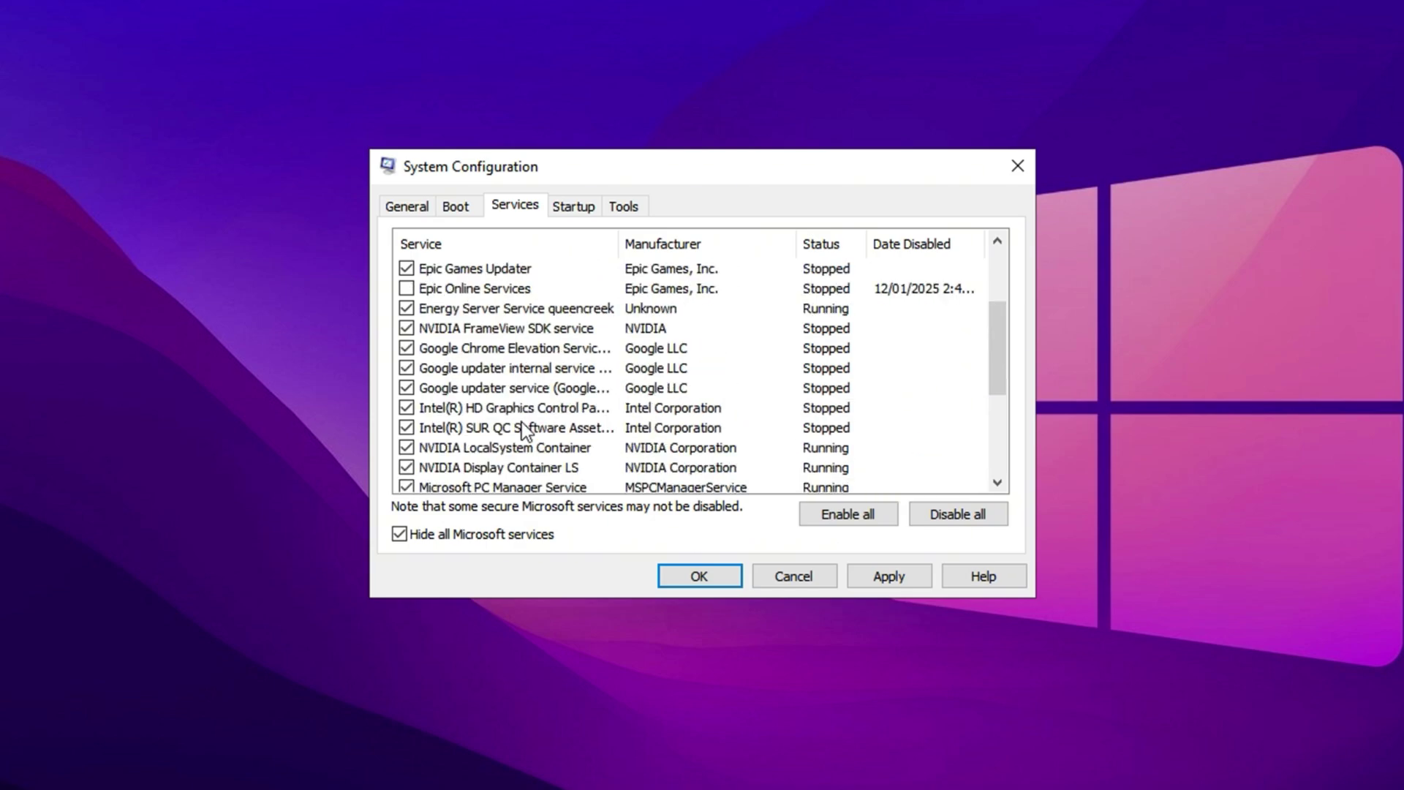
scroll(524, 431, up, 2)
scroll(520, 422, down, 5)
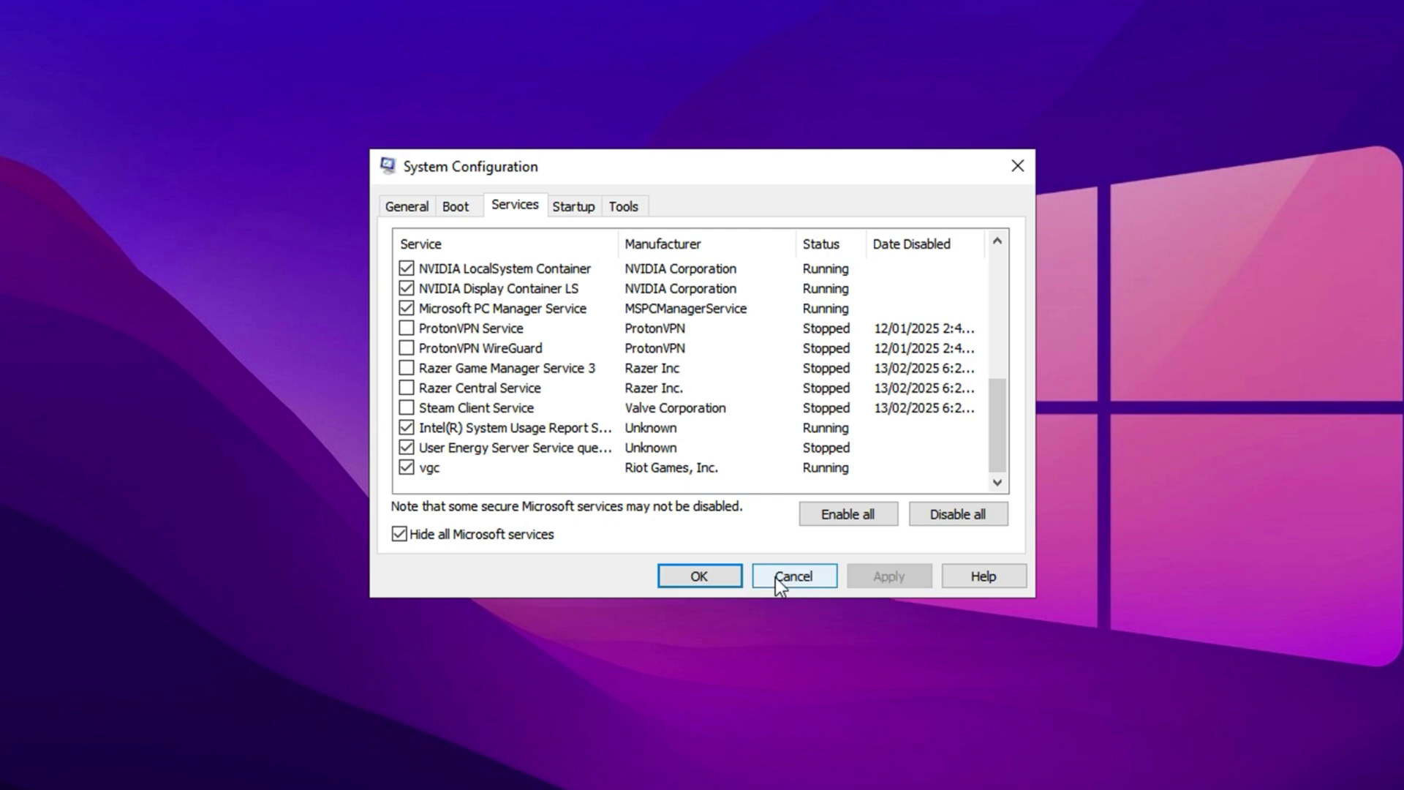
click(723, 577)
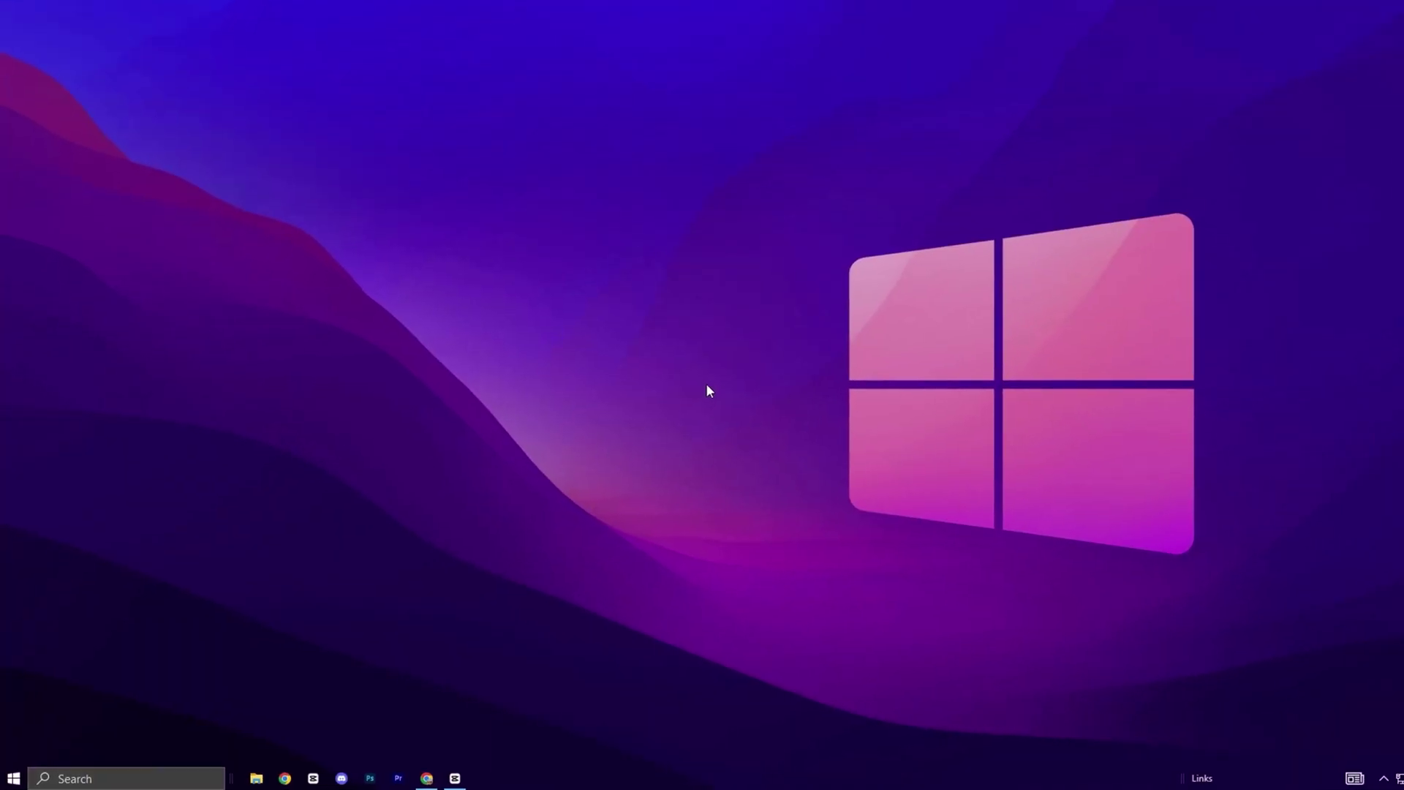
Search 'show', open Show animations in Windows, and confirm that the toggle is Off.
click(175, 778)
text(show)
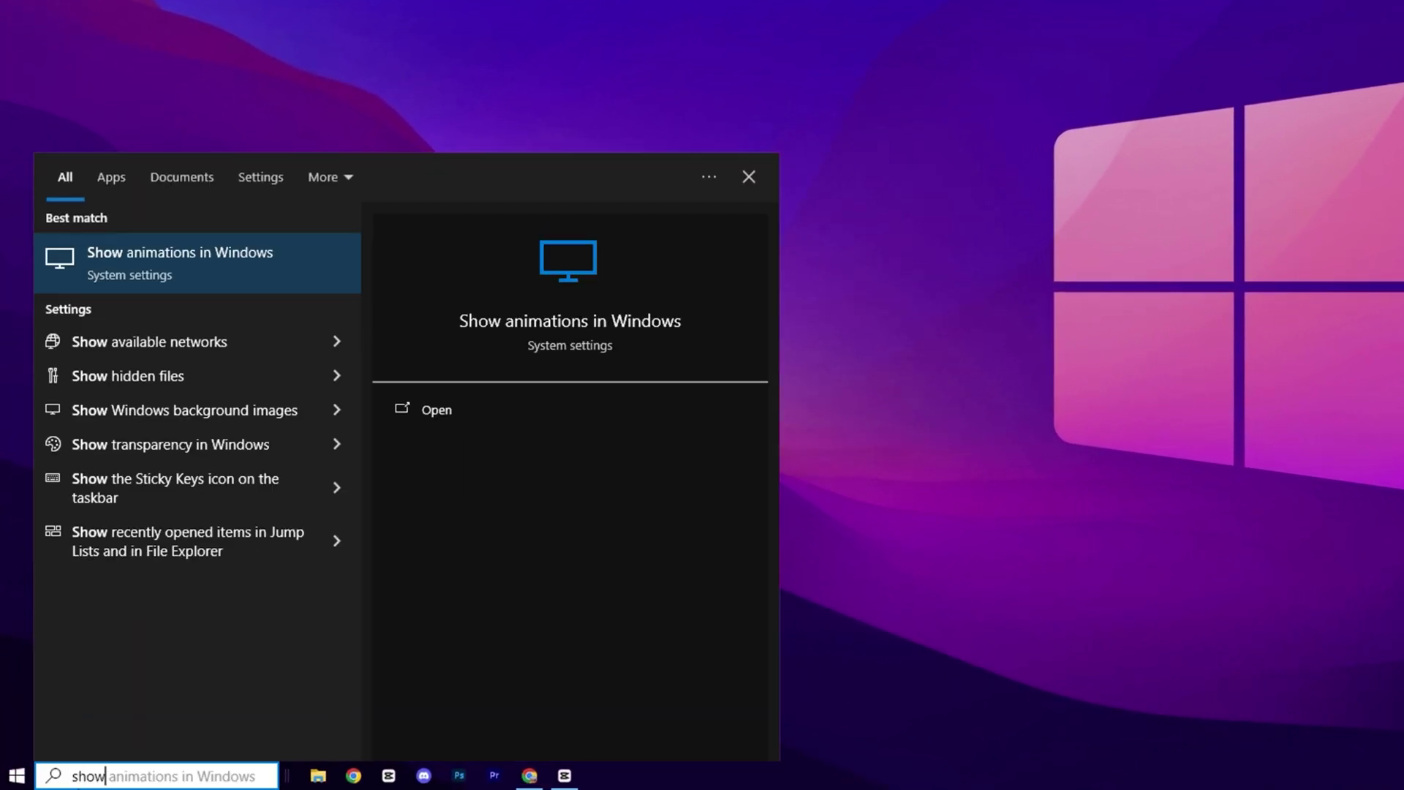
click(63, 266)
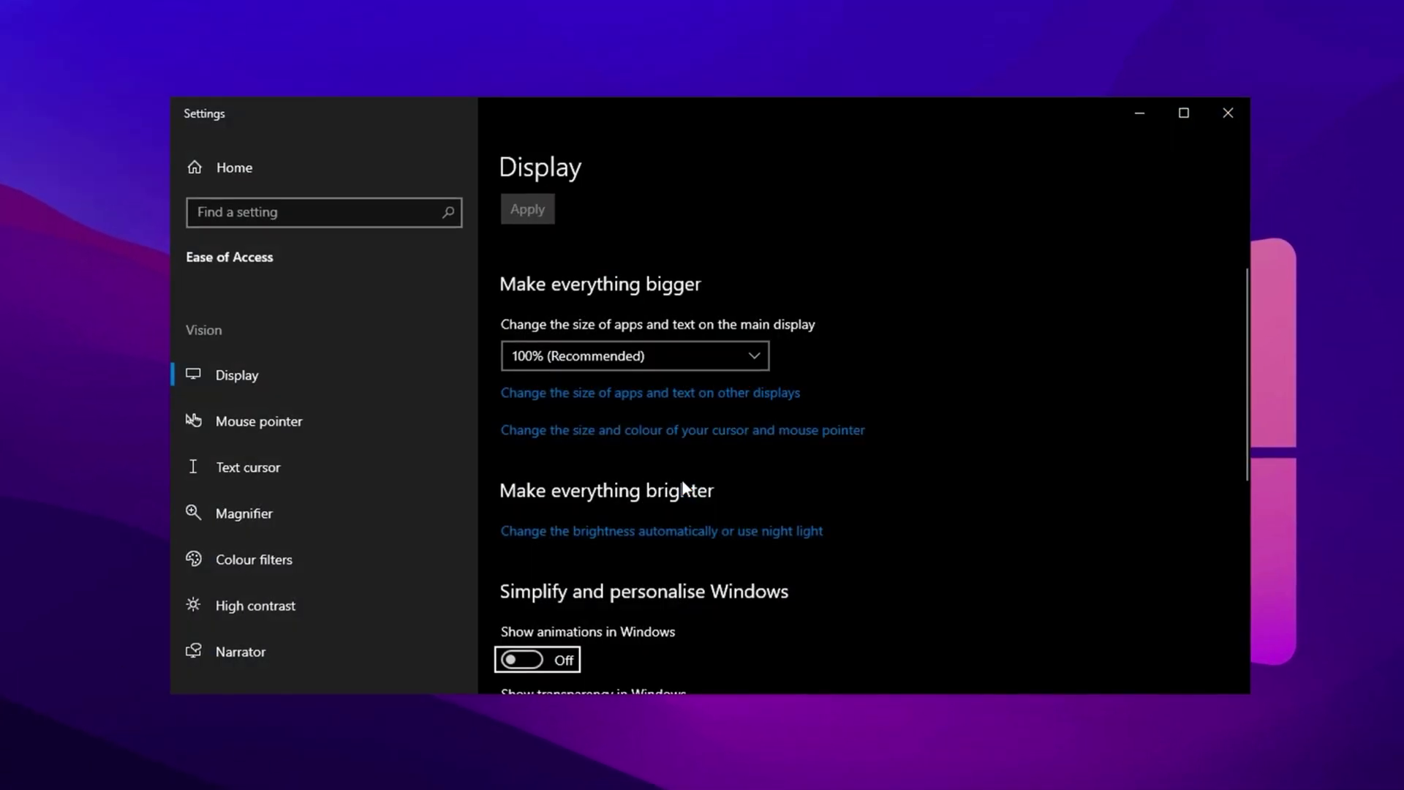
scroll(682, 481, down, 3)
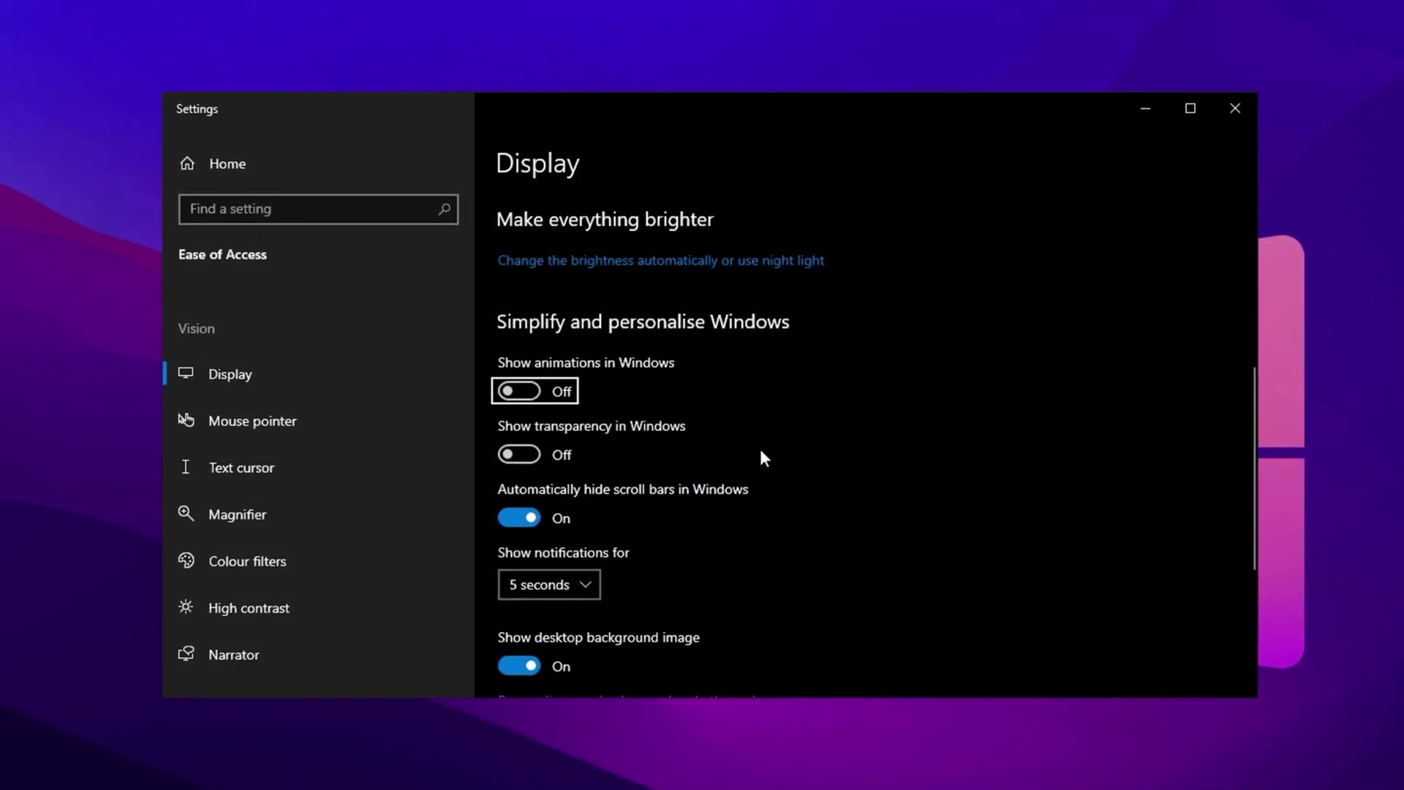
scroll(761, 449, up, 2)
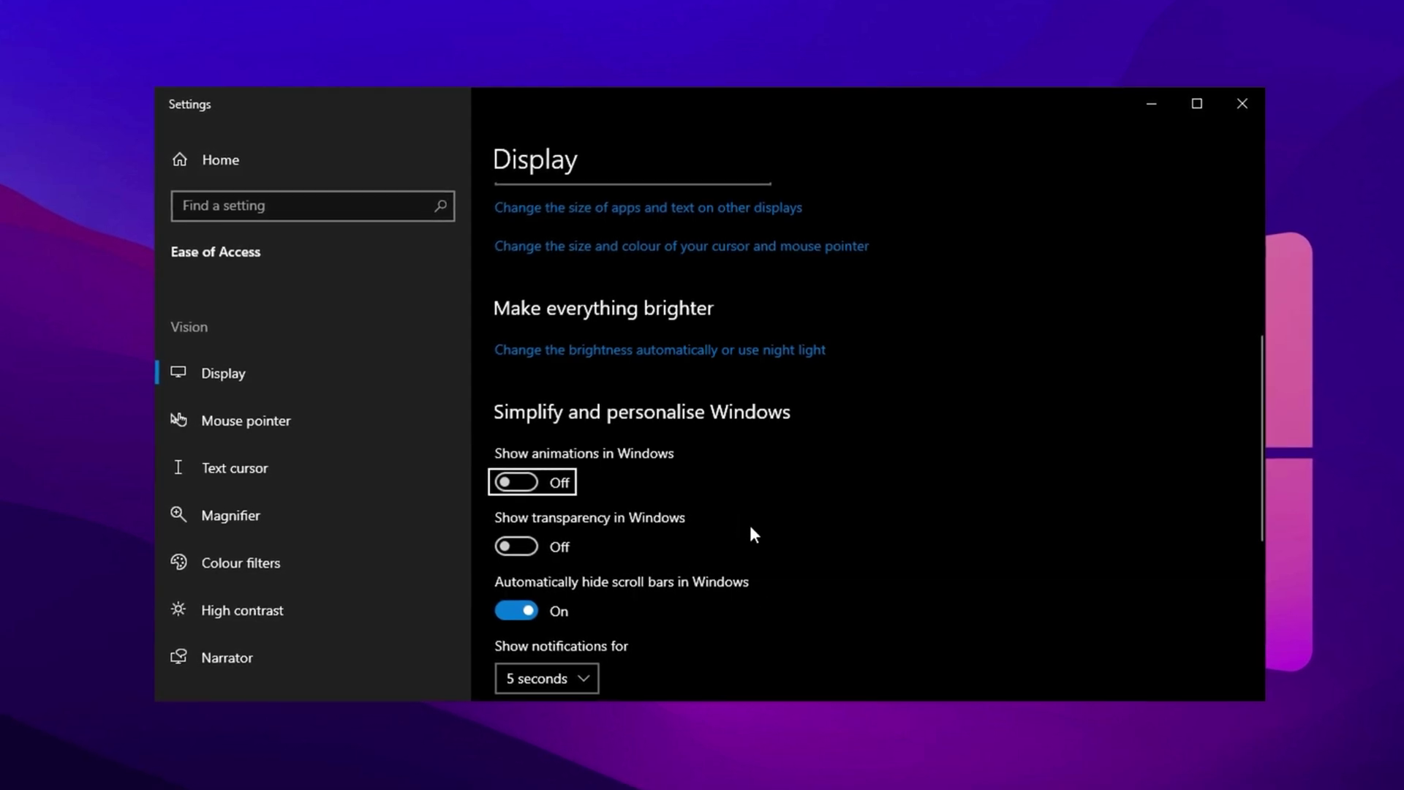